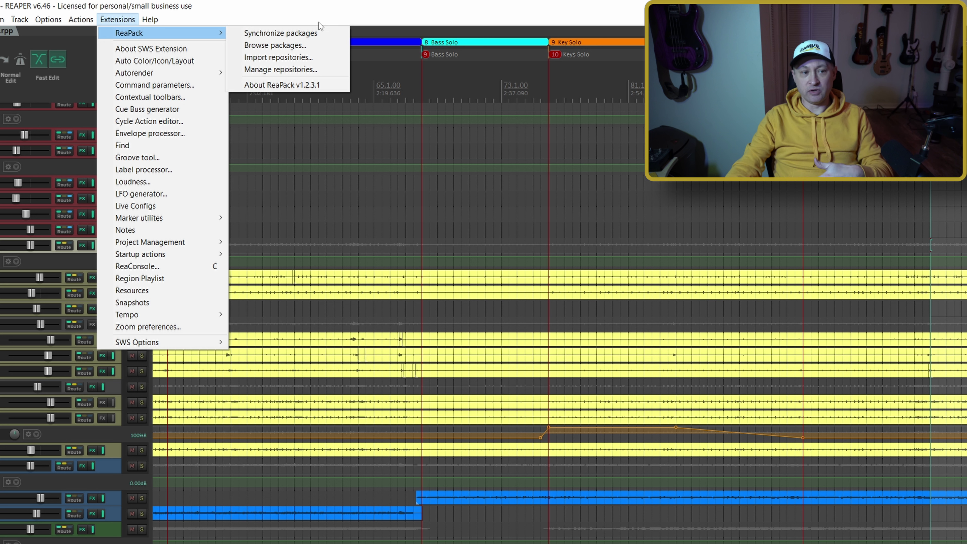
- Look through the plug-ins available for the track by filtering the effects list for "tukan", and close it without adding any
{"action": "left_click", "coordinate": [338, 10]}
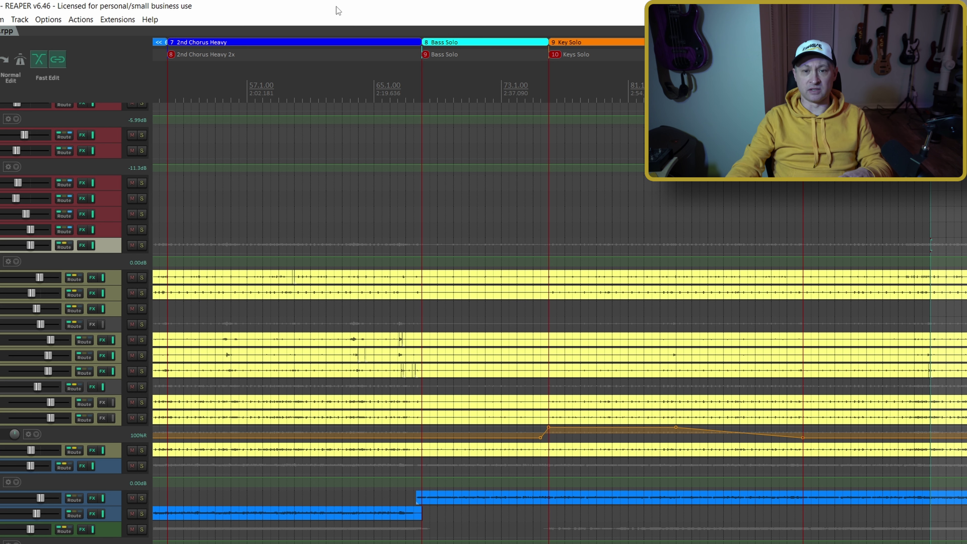
{"action": "key", "text": "equal"}
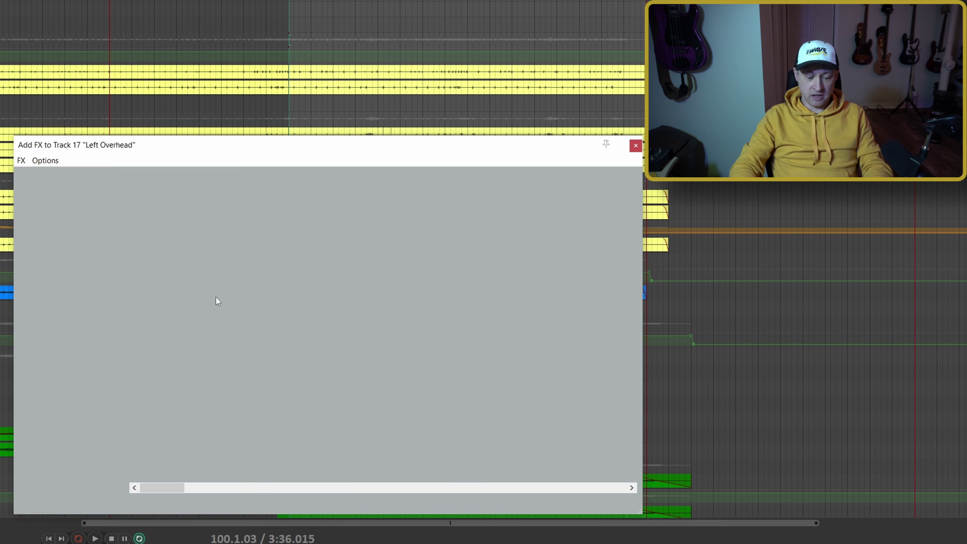
{"action": "type", "text": "tukan"}
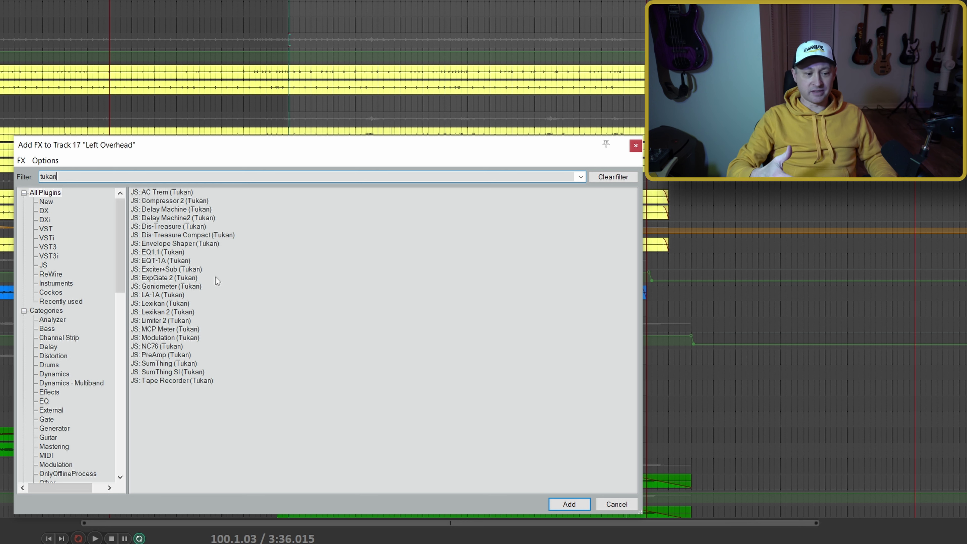
{"action": "left_click", "coordinate": [621, 507]}
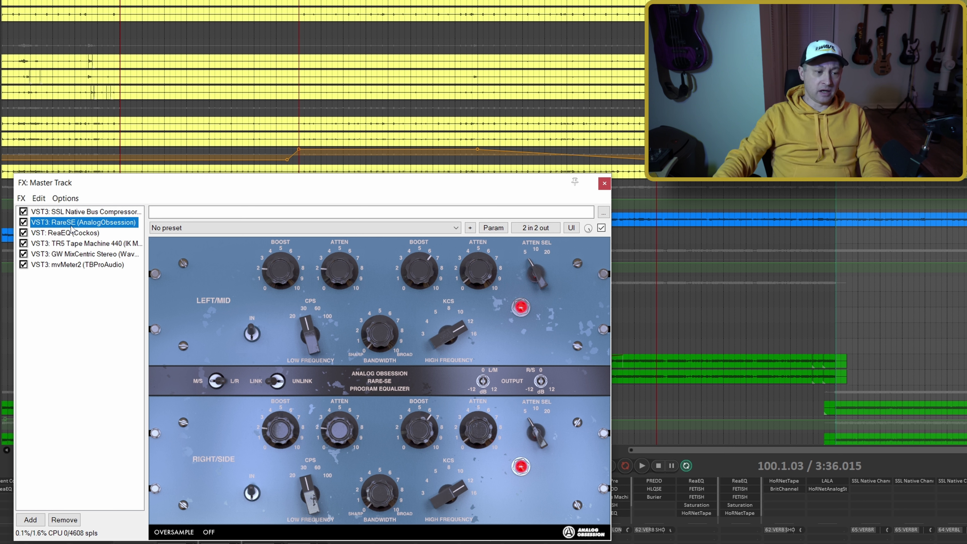
- Add EQT-1A (Tukan) to the master track in a floating window, placed directly after RareSE, and bypass it
{"action": "left_click", "coordinate": [38, 521]}
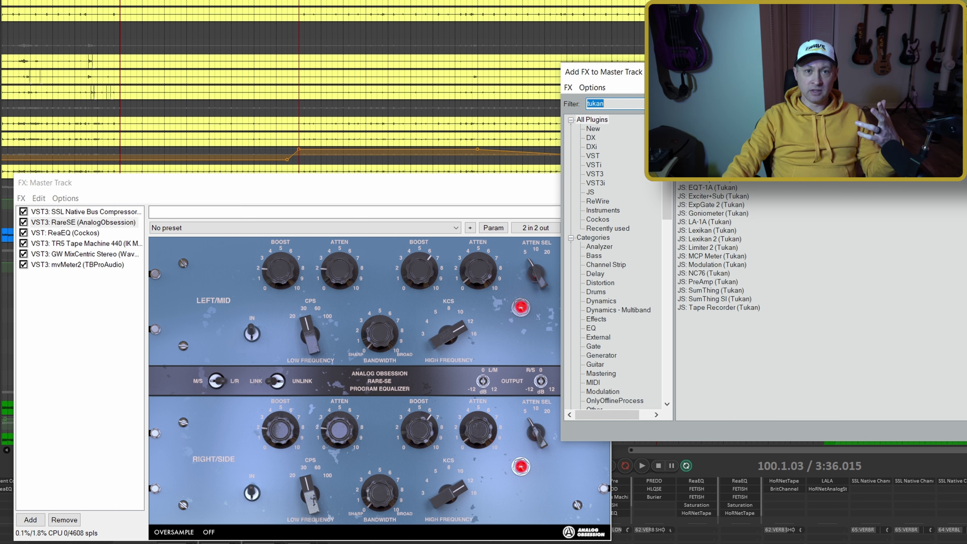
{"action": "double_click", "coordinate": [706, 188]}
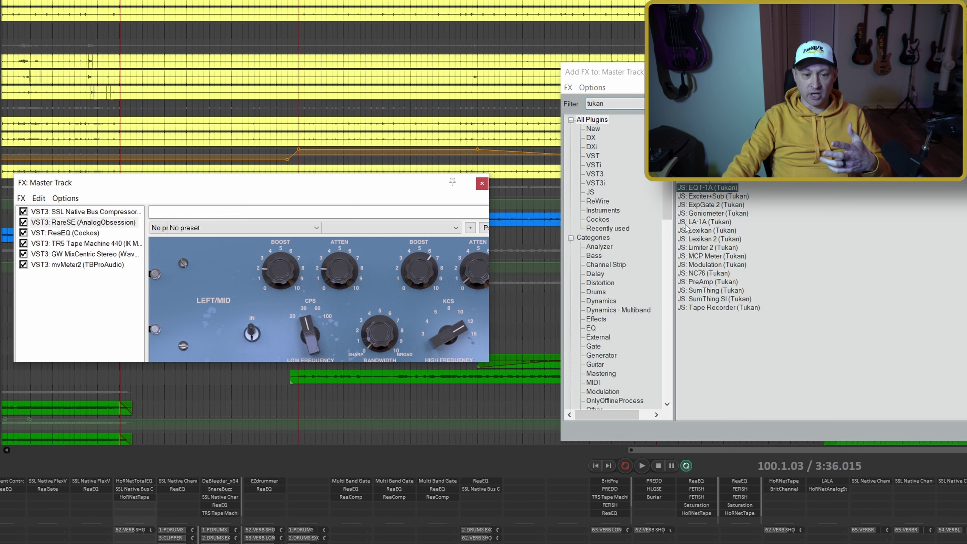
{"action": "double_click", "coordinate": [91, 279]}
{"action": "left_click_drag", "start_coordinate": [275, 201], "coordinate": [436, 17]}
{"action": "left_click_drag", "start_coordinate": [62, 275], "coordinate": [61, 234]}
{"action": "left_click", "coordinate": [23, 232]}
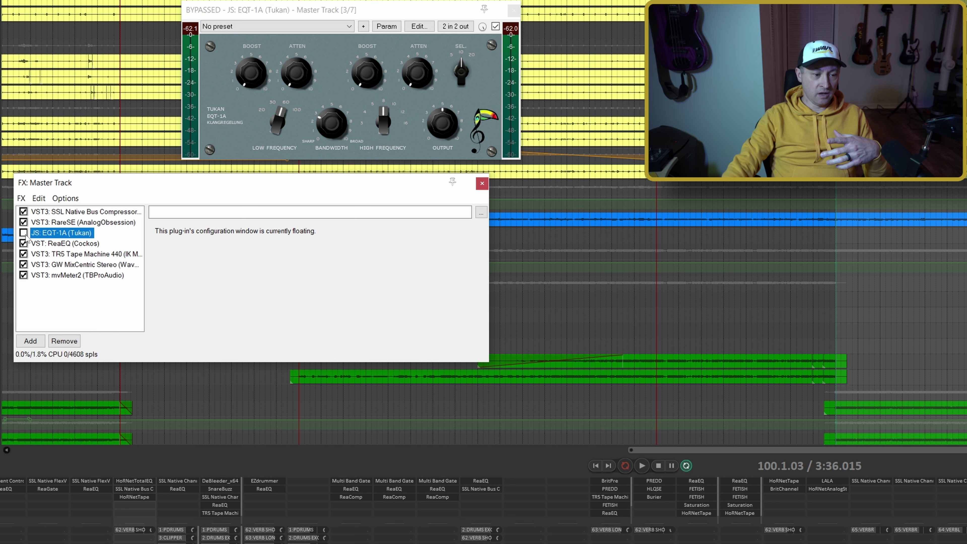
- Display the RareSE settings in the master track's effects chain and arrange both windows so the two equalizers are fully visible
{"action": "left_click", "coordinate": [66, 222]}
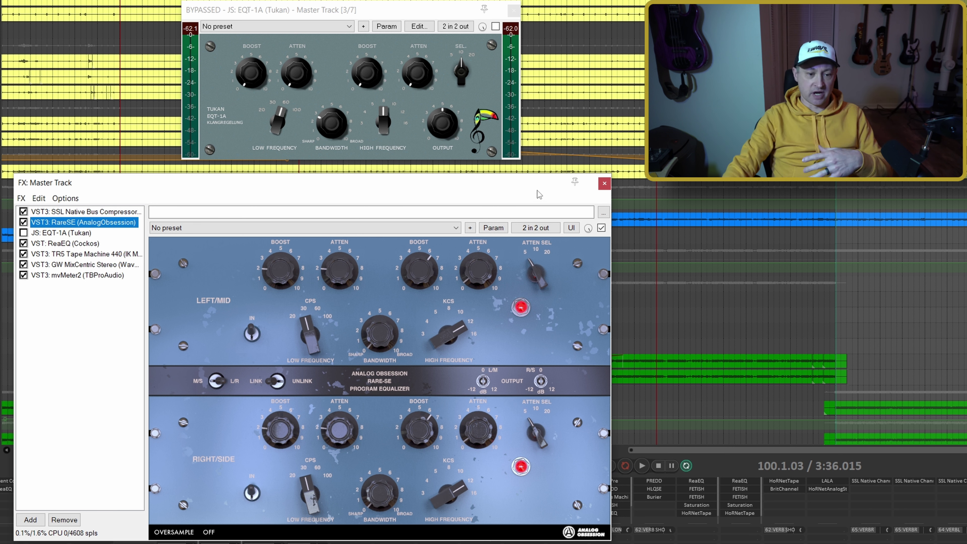
{"action": "mouse_move", "coordinate": [520, 160]}
{"action": "left_mouse_down"}
{"action": "mouse_move", "coordinate": [697, 243]}
{"action": "mouse_move", "coordinate": [671, 267]}
{"action": "mouse_move", "coordinate": [523, 160]}
{"action": "left_mouse_up"}
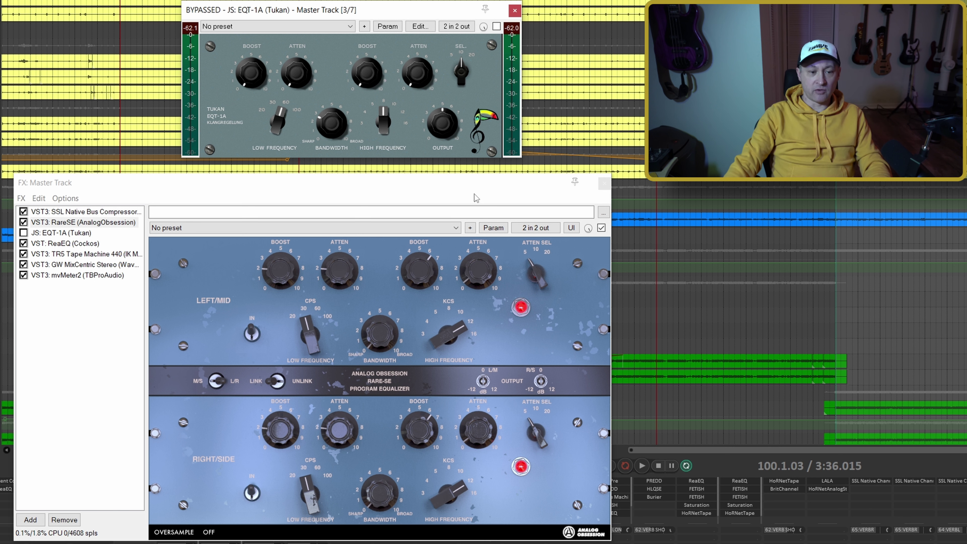
{"action": "left_click_drag", "start_coordinate": [467, 184], "coordinate": [467, 170]}
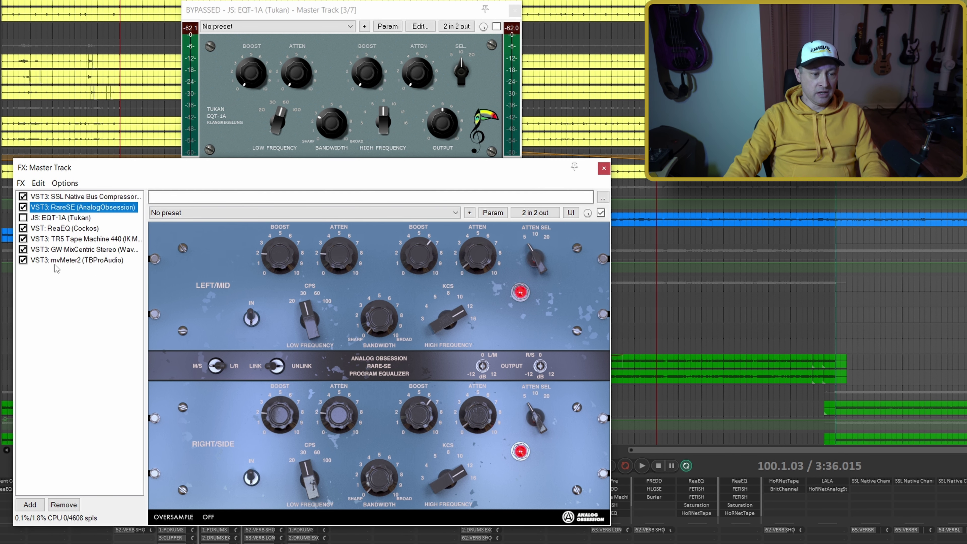
- Match the EQT-1A's low-band boost and attenuation to the RareSE settings and set its low frequency to 30
{"action": "left_click", "coordinate": [245, 73]}
{"action": "scroll", "coordinate": [245, 72], "scroll_direction": "up", "scroll_amount": 3}
{"action": "scroll", "coordinate": [293, 72], "scroll_direction": "up", "scroll_amount": 5}
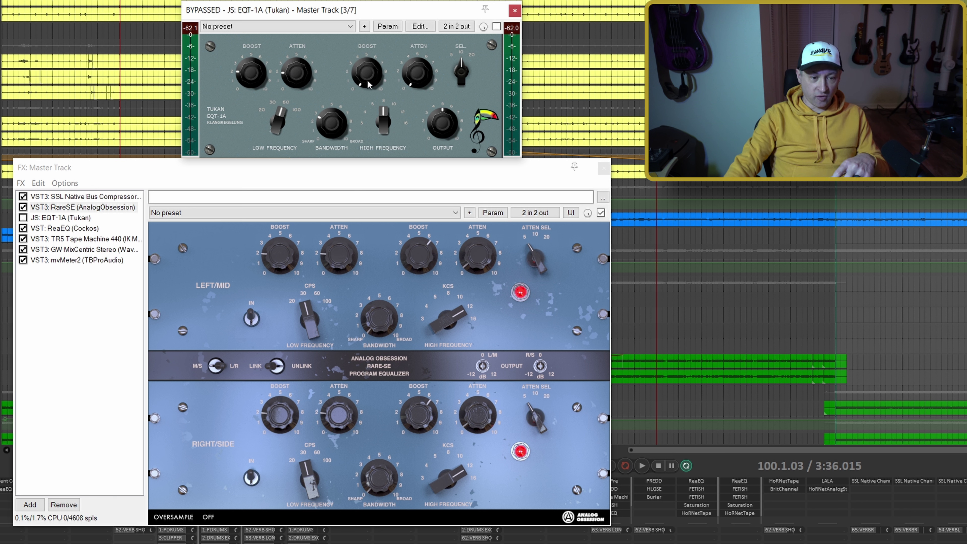
{"action": "scroll", "coordinate": [279, 129], "scroll_direction": "down", "scroll_amount": 1}
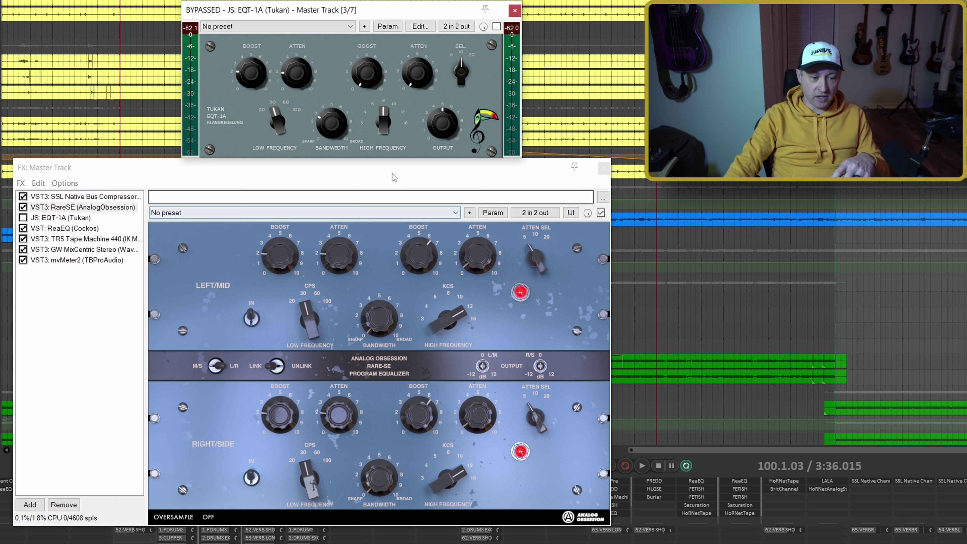
- Match the EQT-1A's high-band boost and frequency to RareSE and set its attenuation selector to 5
{"action": "left_click_drag", "start_coordinate": [368, 70], "coordinate": [366, 43]}
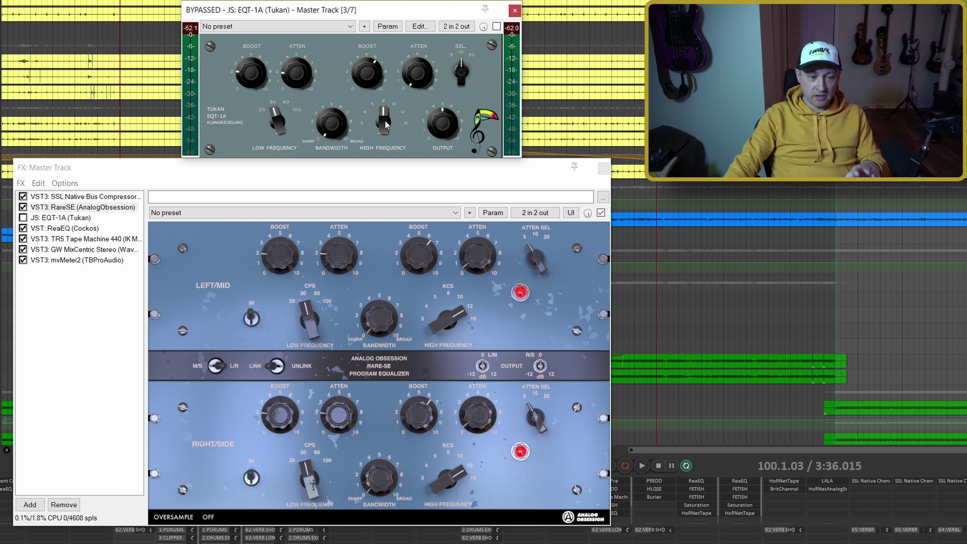
{"action": "left_click_drag", "start_coordinate": [385, 120], "coordinate": [388, 106]}
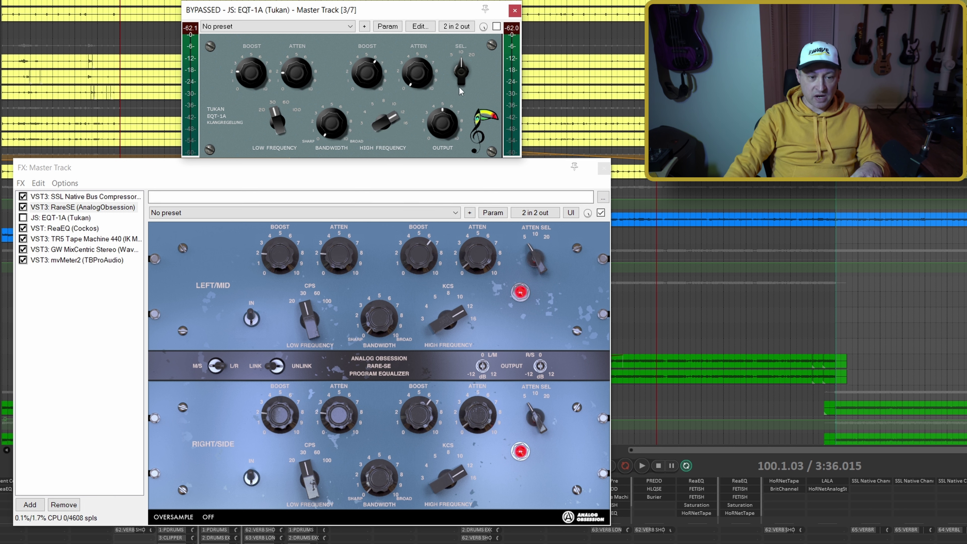
{"action": "left_click_drag", "start_coordinate": [467, 69], "coordinate": [464, 106]}
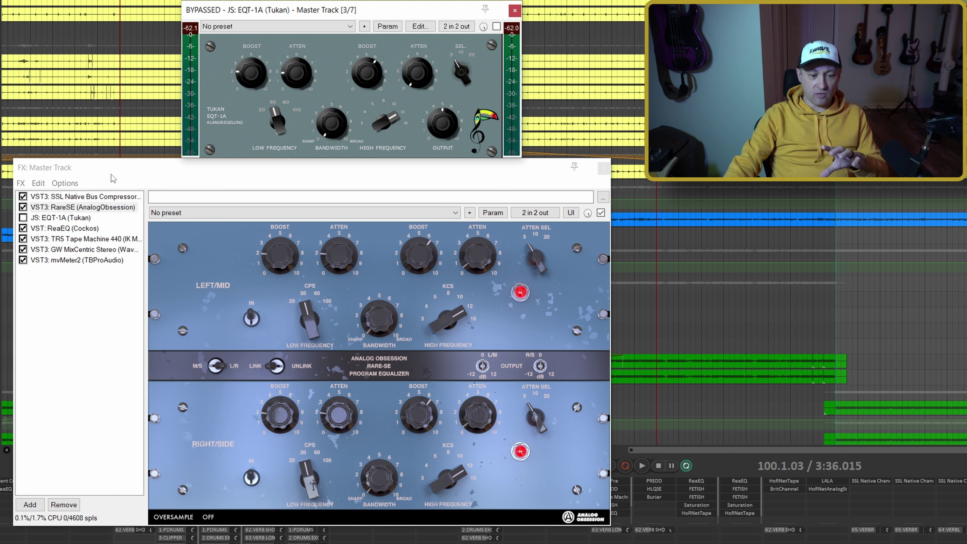
- Select RareSE and EQT-1A together, start playback, and swap their bypass states to compare the two equalizers
{"action": "left_click", "coordinate": [75, 218]}
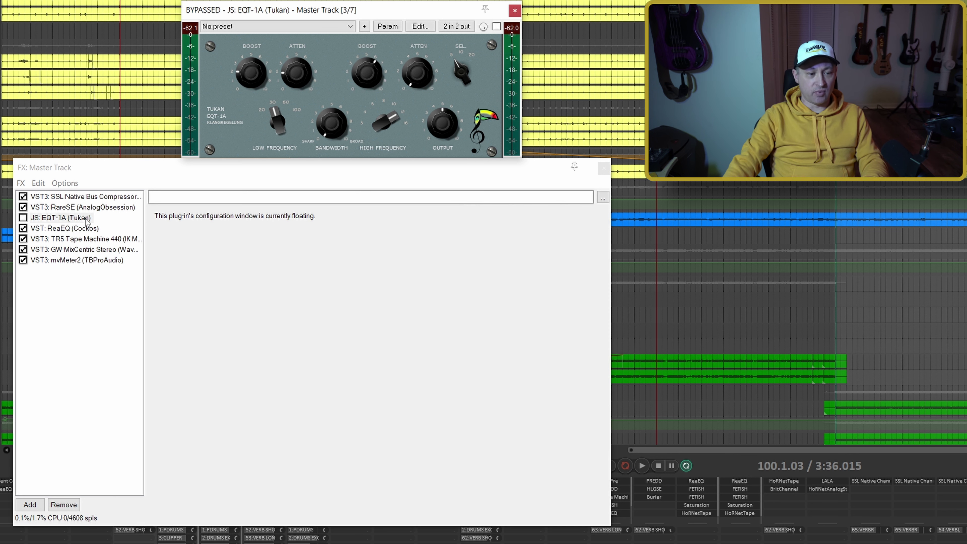
{"action": "left_click", "coordinate": [91, 210], "text": "shift"}
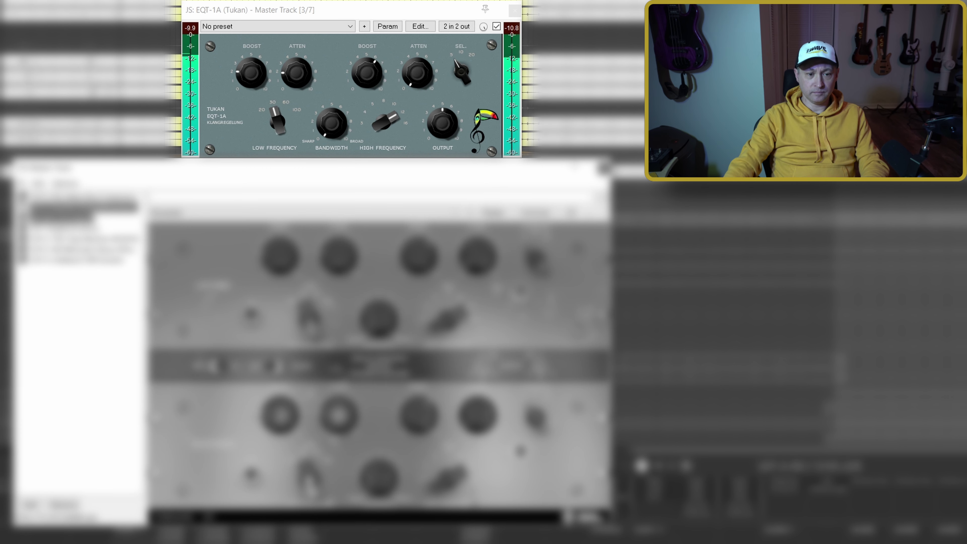
{"action": "left_click", "coordinate": [23, 218]}
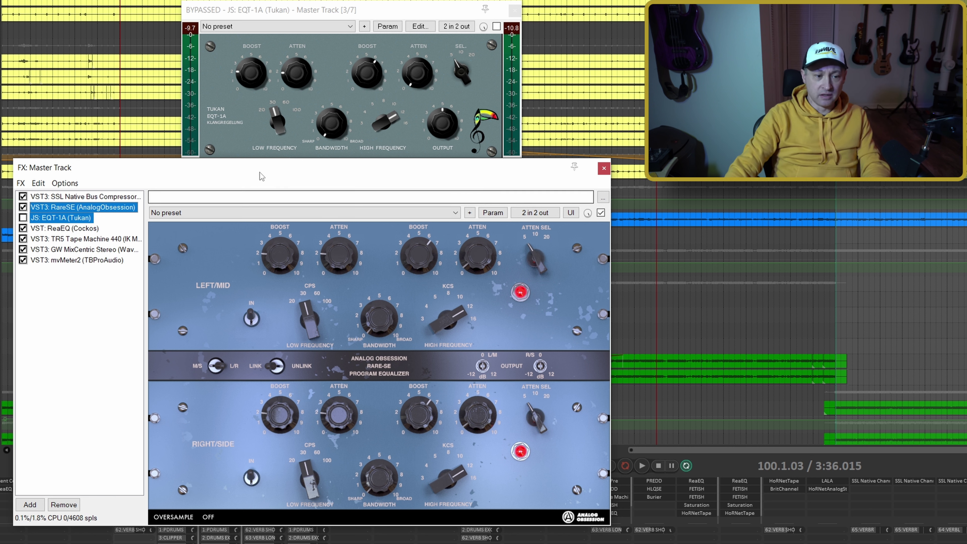
{"action": "key", "text": "space"}
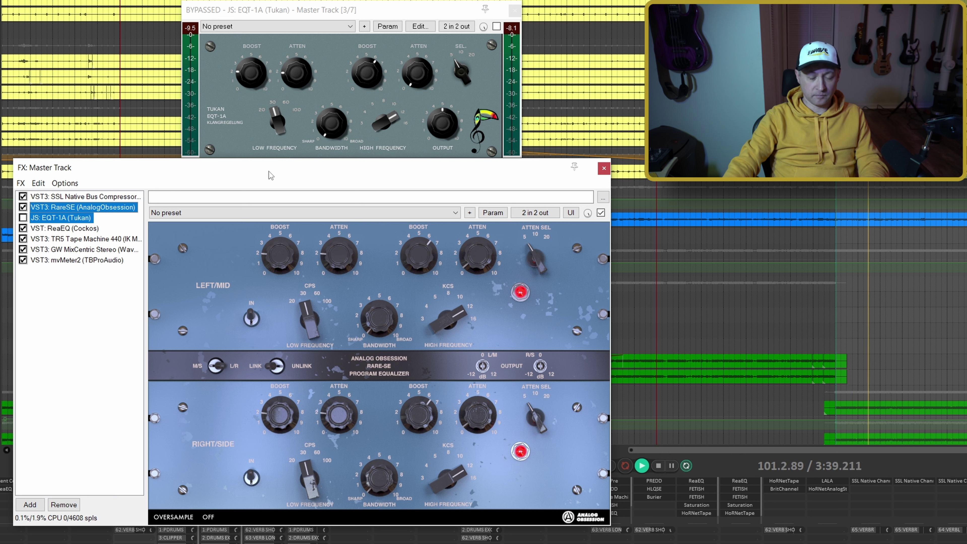
{"action": "key", "text": "ctrl+b"}
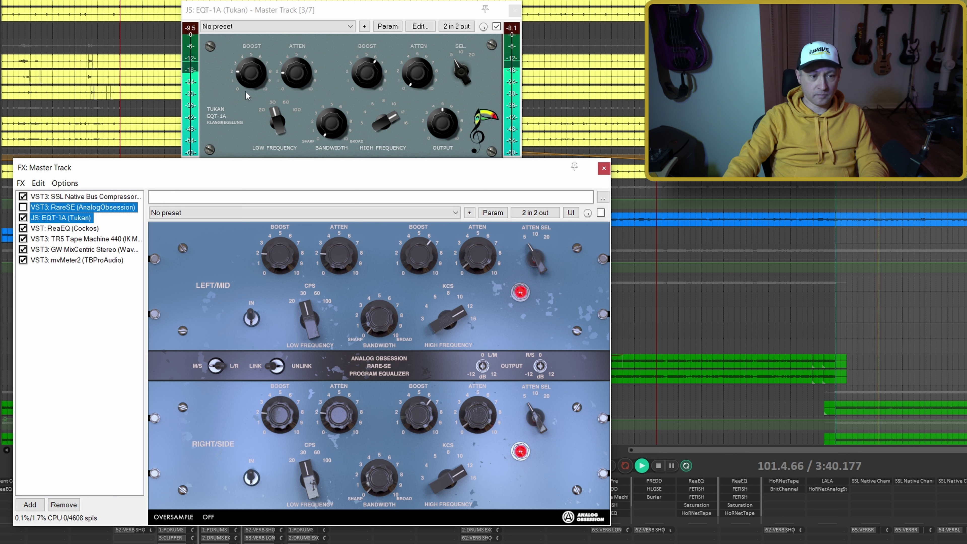
- Rebalance the EQT-1A's high-band boost and attenuation and set its attenuation selector to 10, comparing against RareSE during playback
{"action": "left_click", "coordinate": [294, 82]}
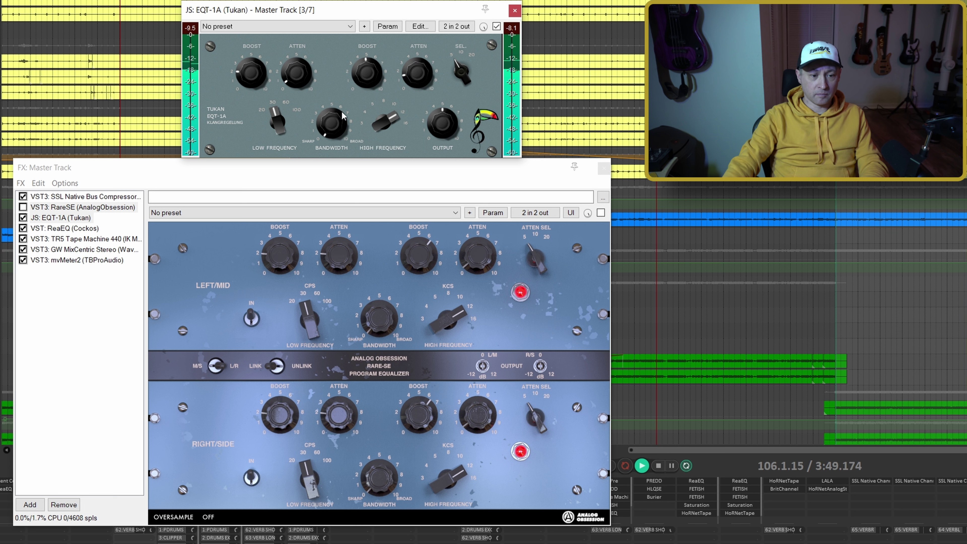
{"action": "left_click", "coordinate": [322, 169]}
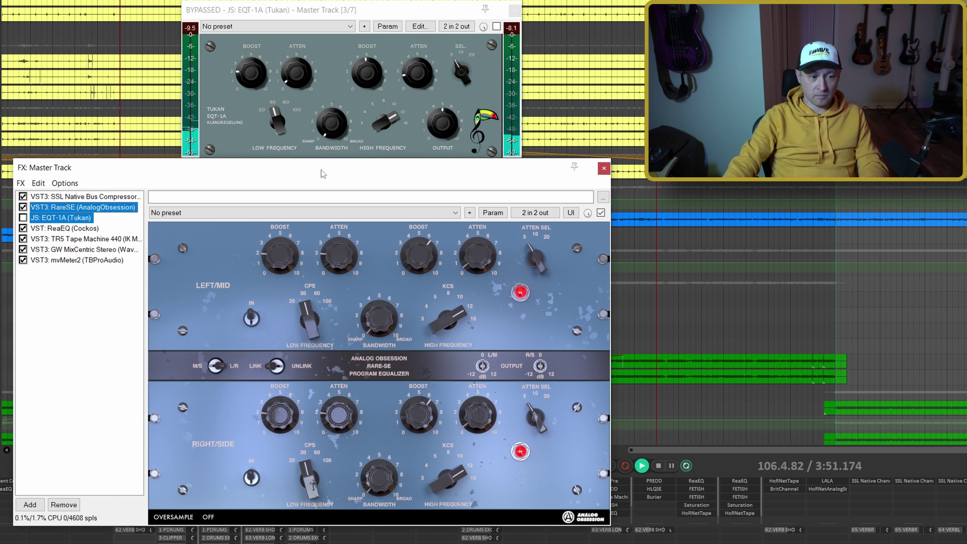
{"action": "left_click_drag", "start_coordinate": [375, 78], "coordinate": [373, 65]}
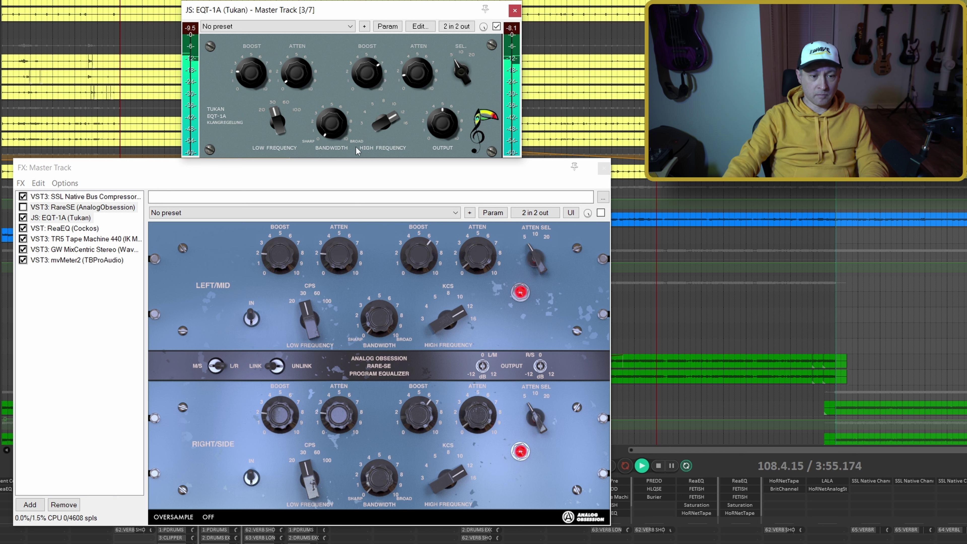
{"action": "left_click", "coordinate": [346, 168]}
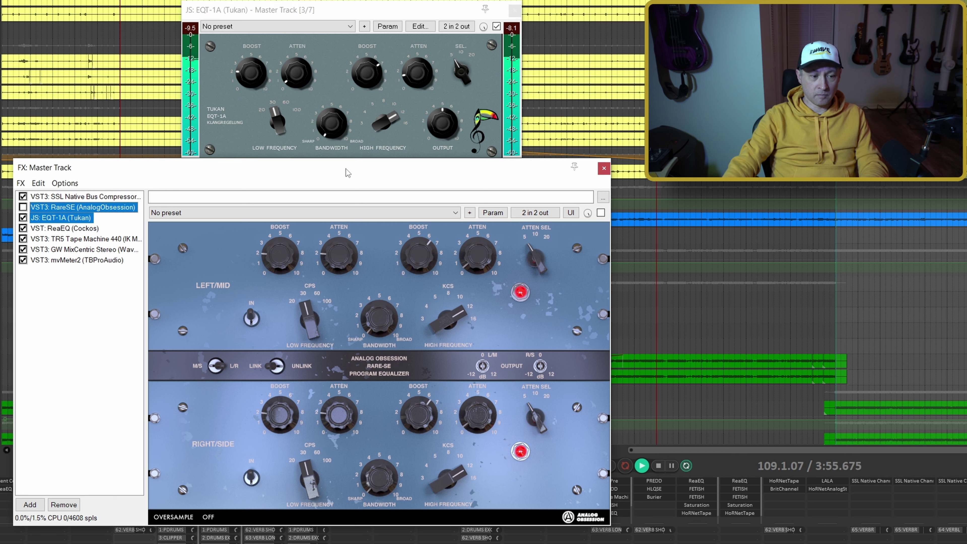
{"action": "left_click", "coordinate": [411, 76]}
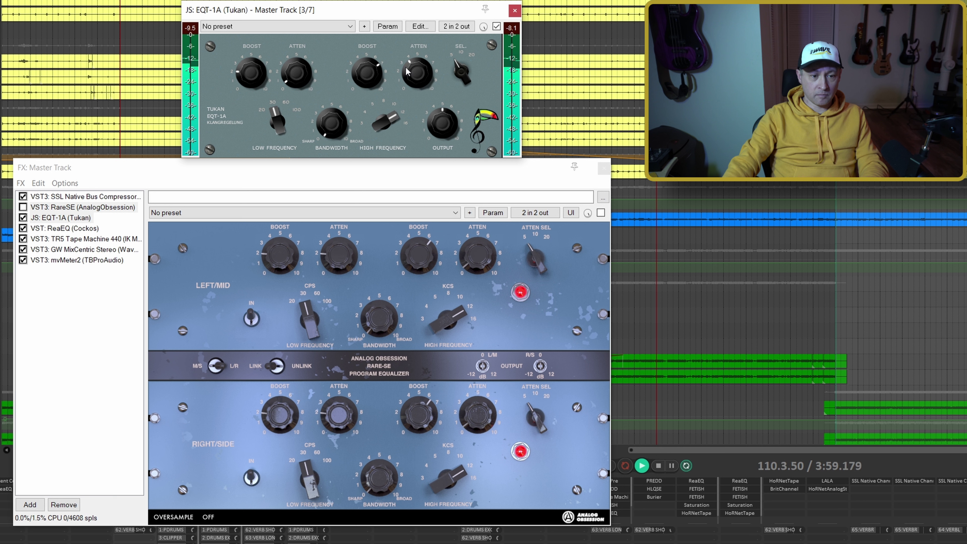
{"action": "left_click", "coordinate": [457, 59]}
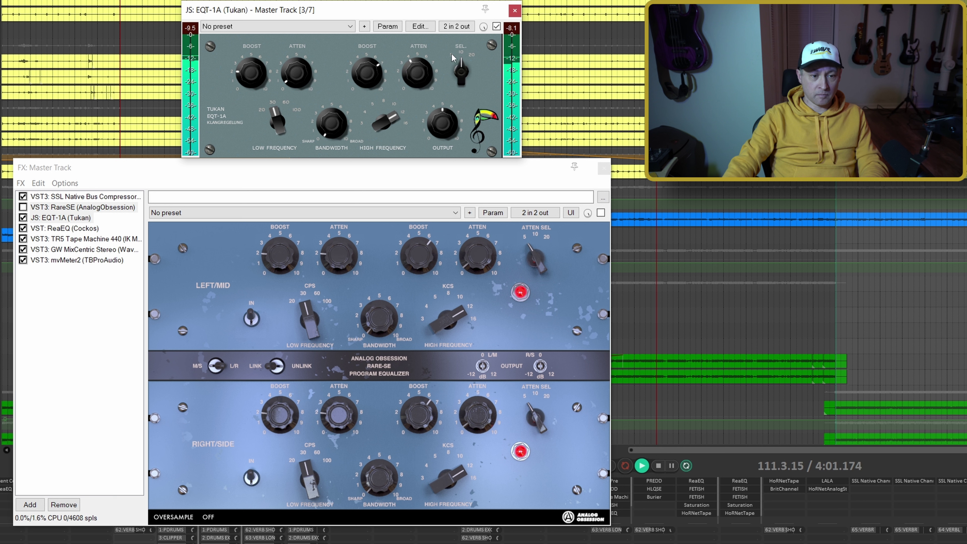
{"action": "left_click", "coordinate": [384, 172]}
{"action": "key", "text": "shift+Up"}
{"action": "key", "text": "ctrl+b"}
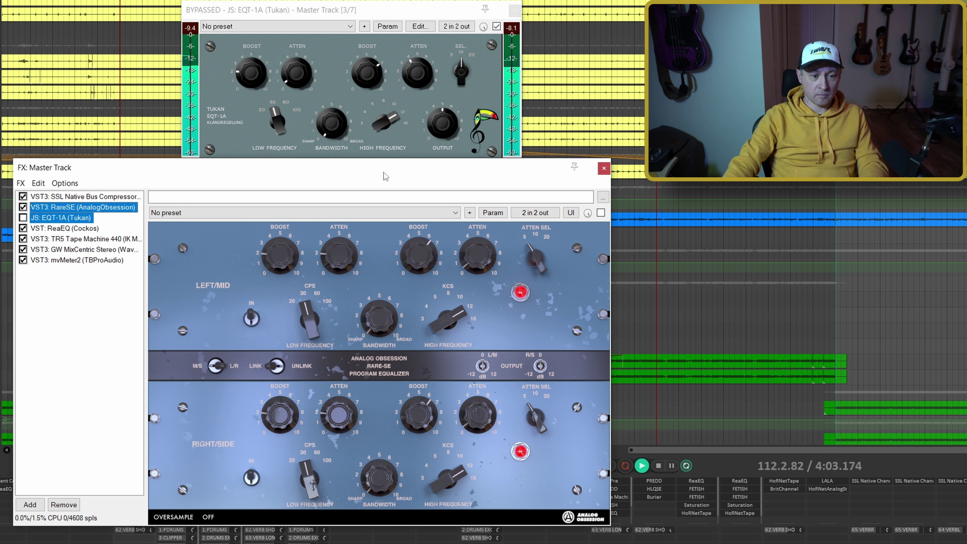
- Try the EQT-1A's low frequency at 100 and 20, and lower its high-band attenuation to 0 while comparing with RareSE
{"action": "key", "text": "ctrl+b"}
{"action": "left_click_drag", "start_coordinate": [287, 124], "coordinate": [284, 102]}
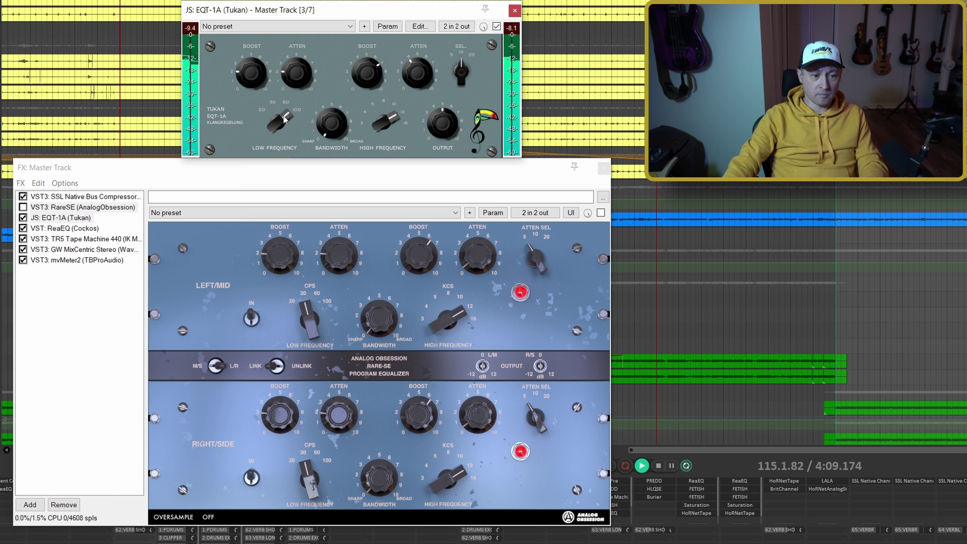
{"action": "left_click_drag", "start_coordinate": [282, 119], "coordinate": [284, 132]}
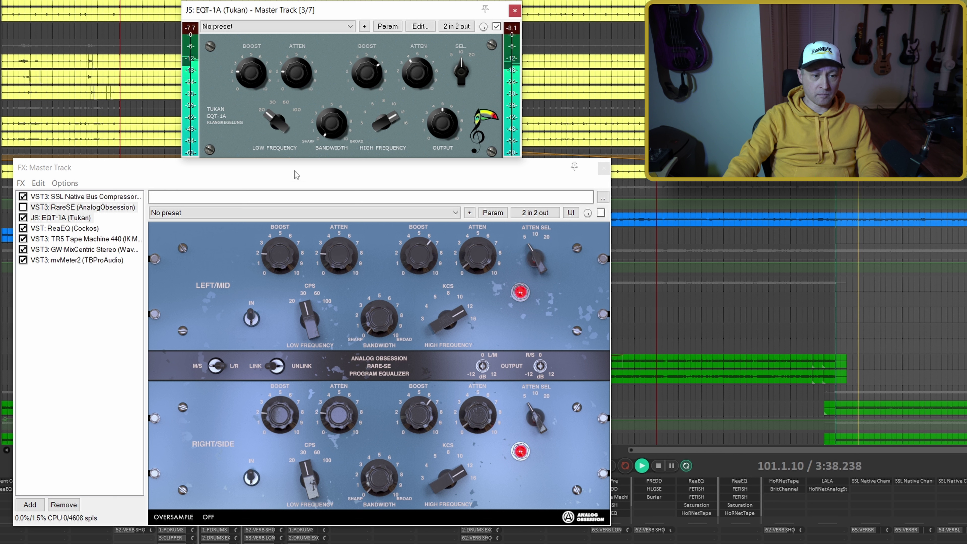
{"action": "left_click_drag", "start_coordinate": [414, 77], "coordinate": [414, 91]}
{"action": "left_click", "coordinate": [357, 182]}
{"action": "key", "text": "ctrl+b"}
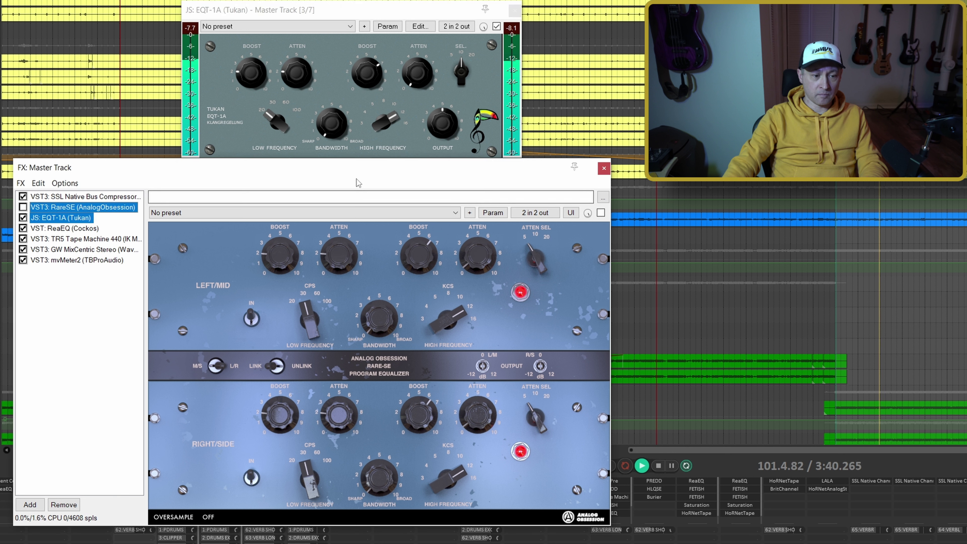
{"action": "key", "text": "ctrl+b"}
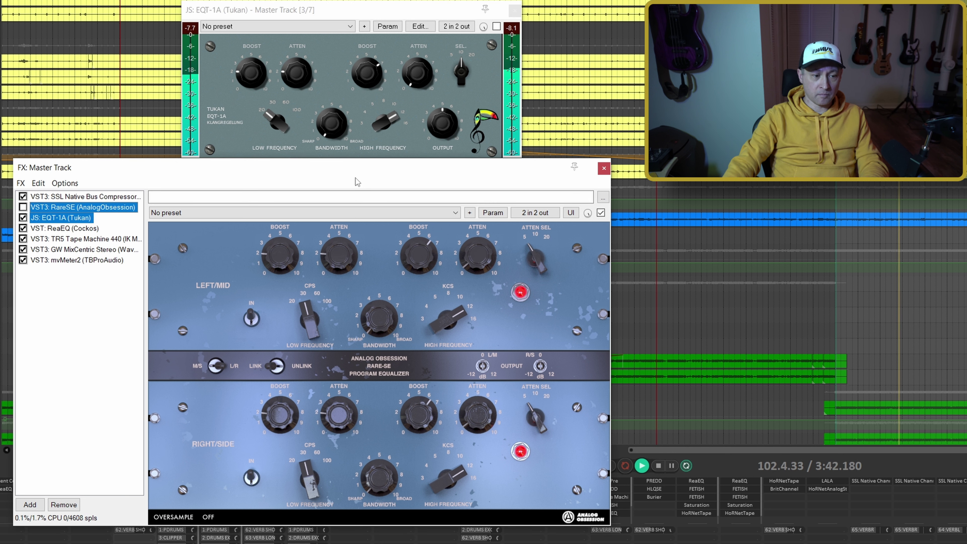
- Lower the EQT-1A's low-band attenuation to 0 and set its low frequency to 30, comparing the result with RareSE
{"action": "left_click", "coordinate": [297, 81]}
{"action": "left_click_drag", "start_coordinate": [296, 81], "coordinate": [298, 95]}
{"action": "left_click", "coordinate": [283, 118]}
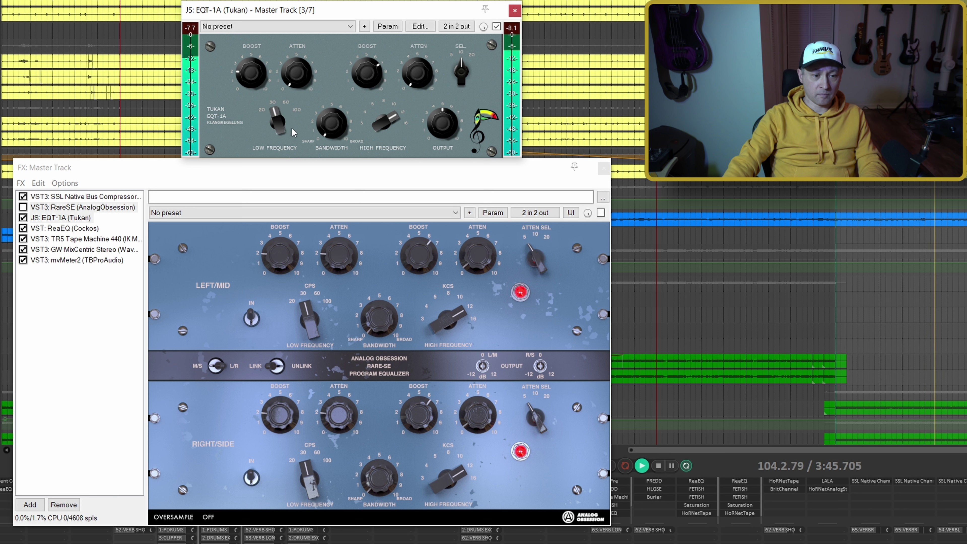
{"action": "left_click", "coordinate": [320, 170]}
{"action": "key", "text": "ctrl+b"}
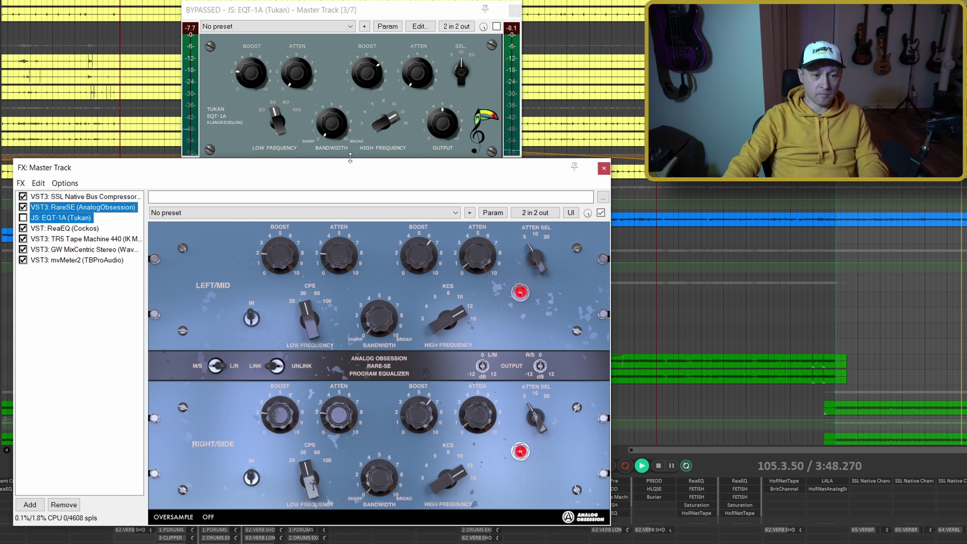
- Reduce the EQT-1A's high-band boost slightly, switch from RareSE to EQT-1A for a last comparison, and stop playback
{"action": "left_click", "coordinate": [378, 75]}
{"action": "left_click", "coordinate": [388, 171]}
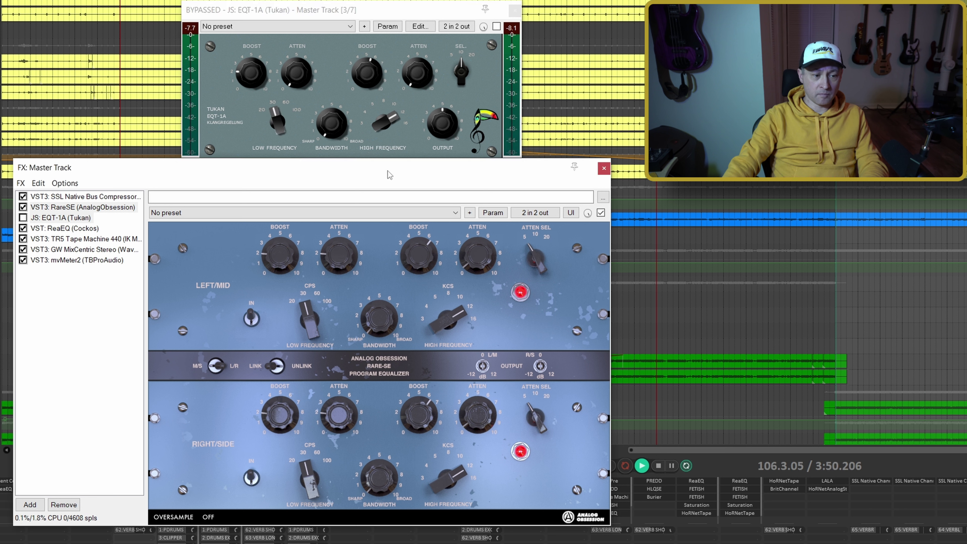
{"action": "key", "text": "ctrl+b"}
{"action": "key", "text": "space"}
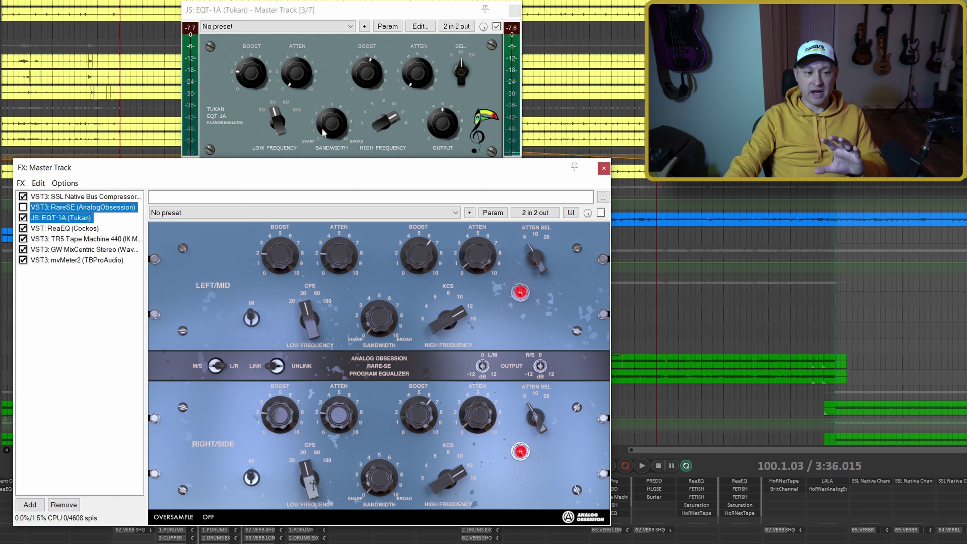
- Switch the master track back from EQT-1A to RareSE and close its effects windows
{"action": "key", "text": "ctrl+b"}
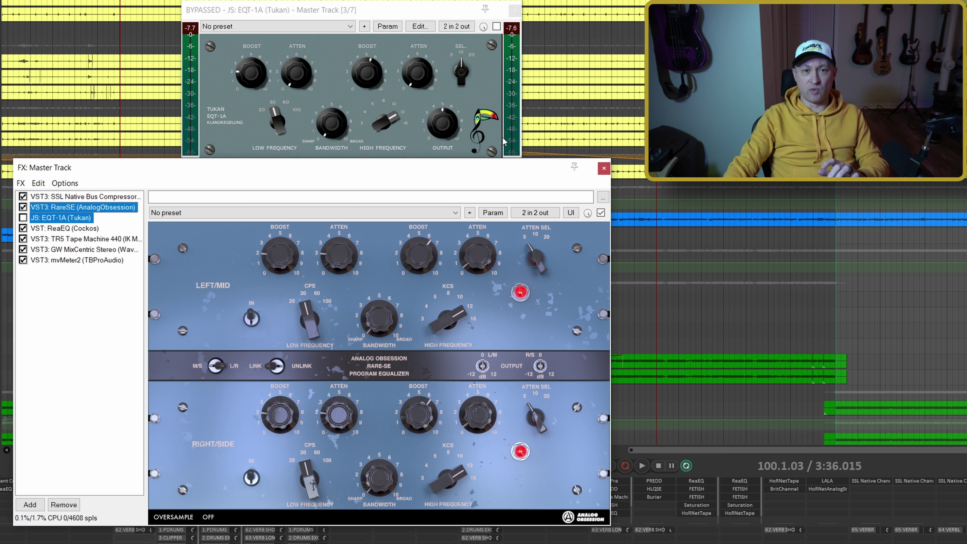
{"action": "left_click", "coordinate": [604, 169]}
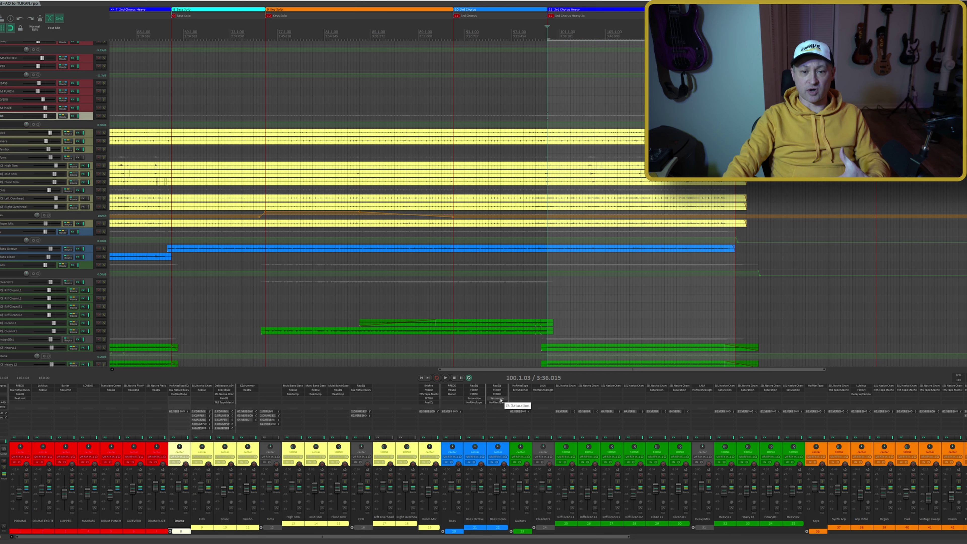
- Set the time selection to the first chorus, solo the Bass Clean track, start playback, and open the track's effects chain
{"action": "scroll", "coordinate": [309, 190], "scroll_direction": "down", "scroll_amount": 5}
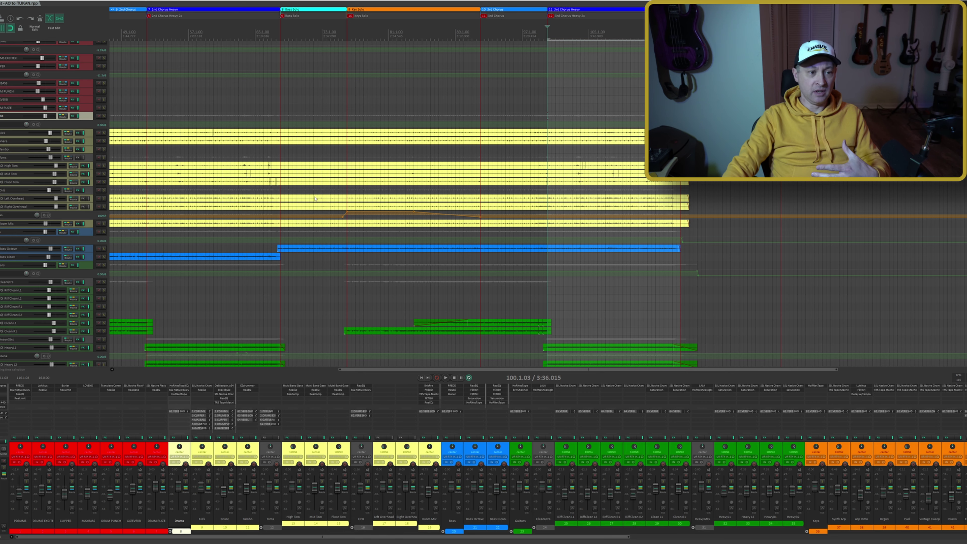
{"action": "left_click", "coordinate": [292, 11]}
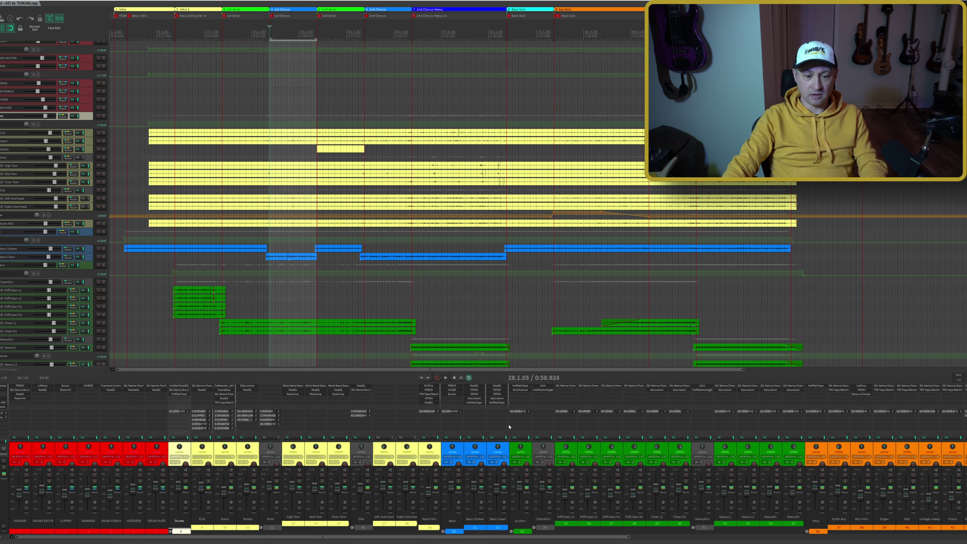
{"action": "left_click", "coordinate": [503, 484]}
{"action": "key", "text": "space"}
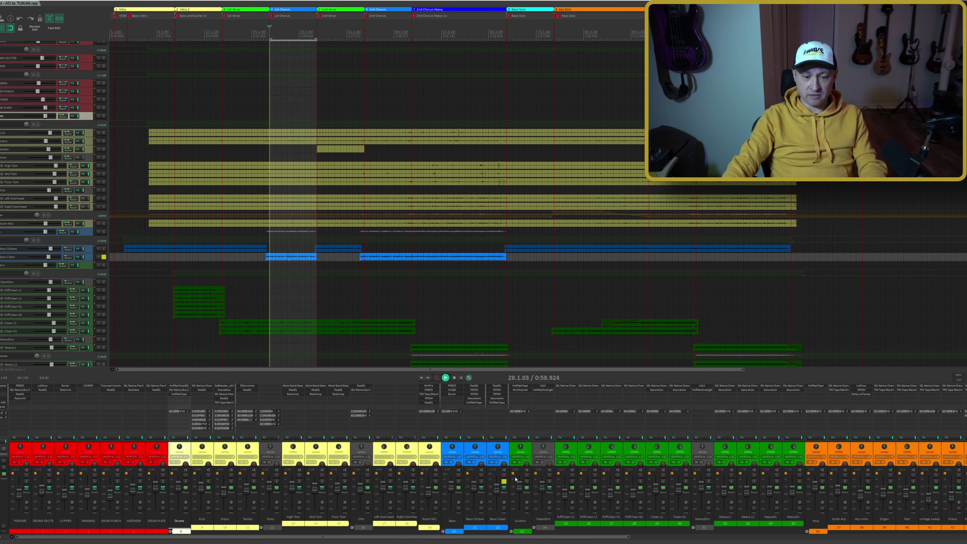
{"action": "left_click", "coordinate": [500, 437]}
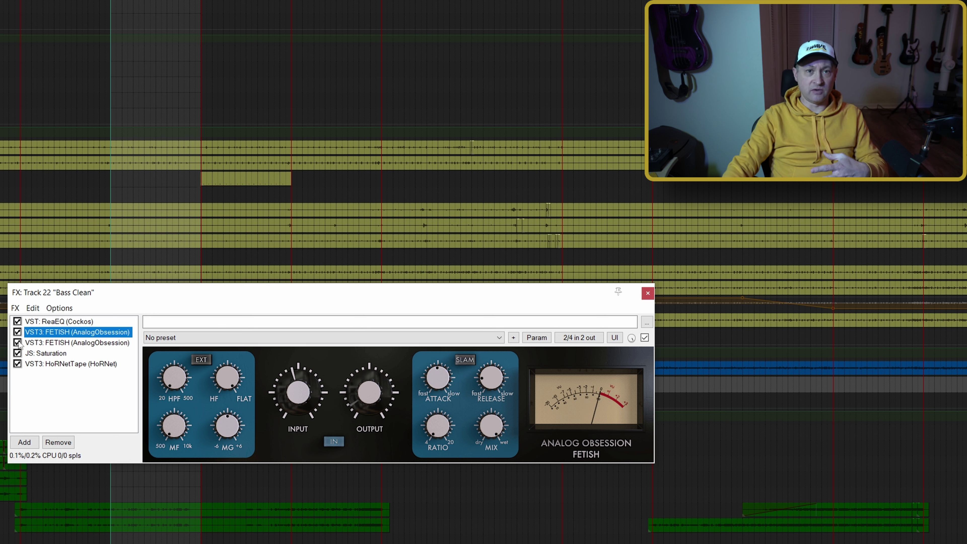
{"action": "mouse_move", "coordinate": [182, 415]}
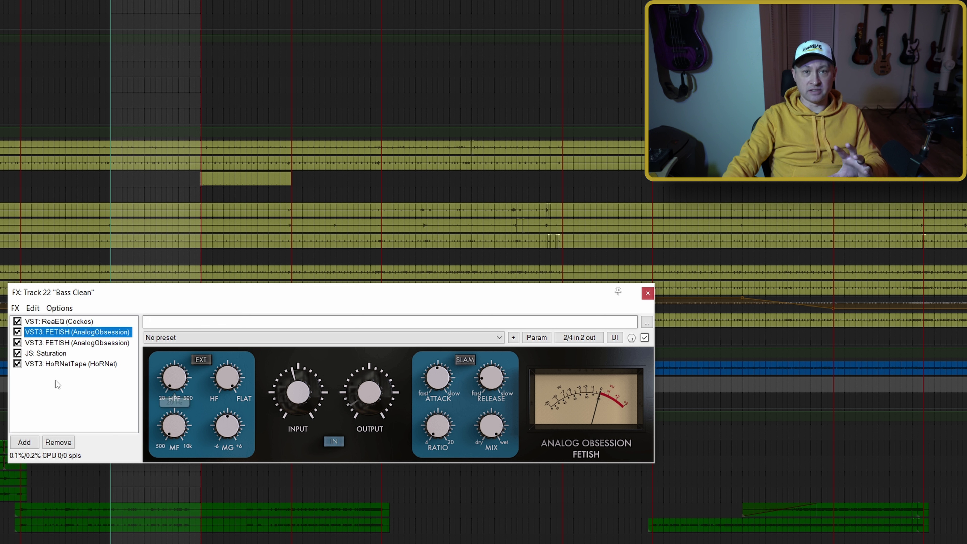
- Bypass both FETISH compressors and add NC76 (Tukan) in its own floating window, placed directly before Saturation in the chain
{"action": "left_click", "coordinate": [17, 343]}
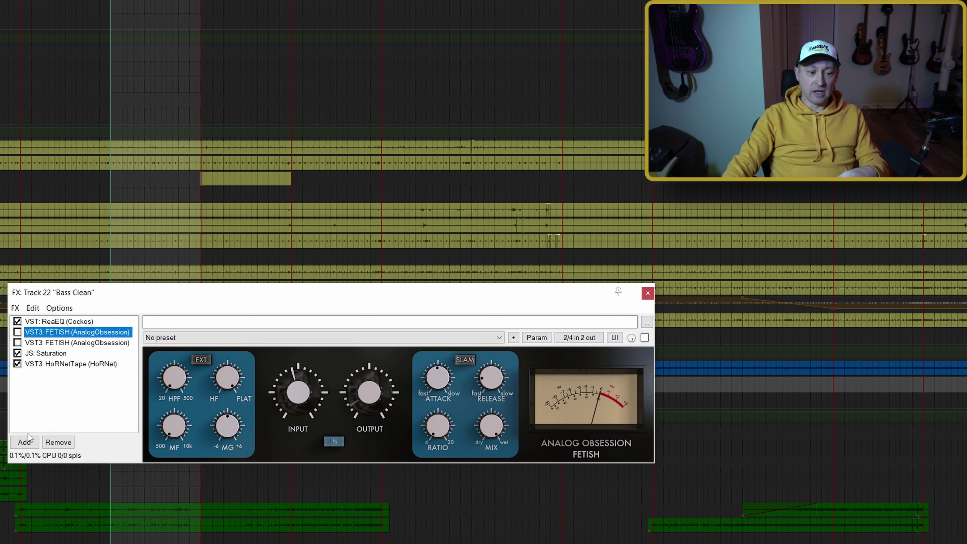
{"action": "left_click", "coordinate": [28, 438]}
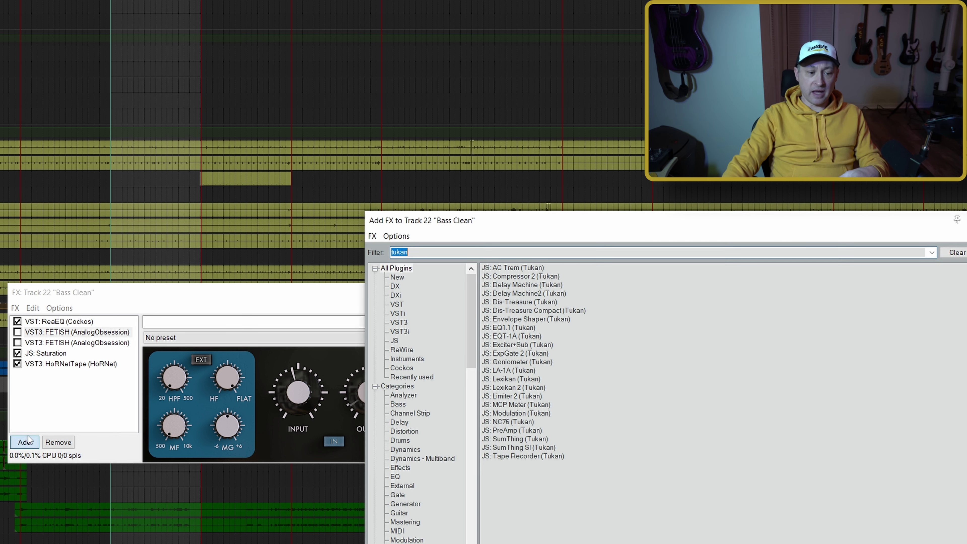
{"action": "double_click", "coordinate": [514, 422]}
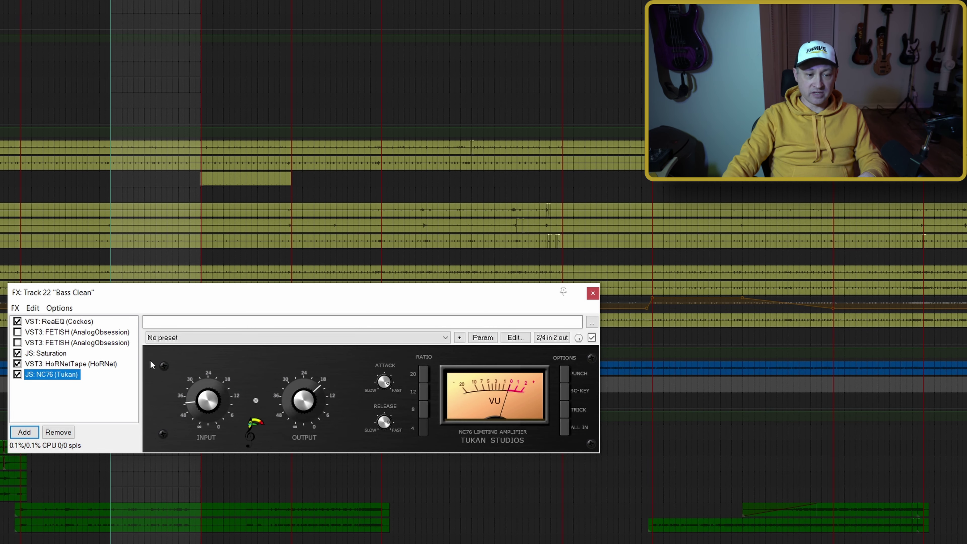
{"action": "double_click", "coordinate": [61, 375]}
{"action": "left_click_drag", "start_coordinate": [210, 308], "coordinate": [250, 154]}
{"action": "left_click_drag", "start_coordinate": [61, 374], "coordinate": [46, 358]}
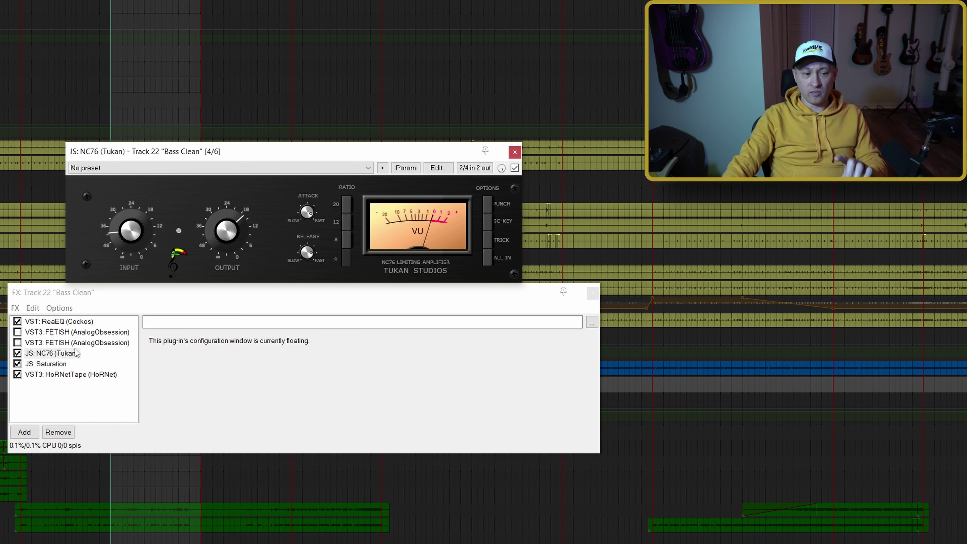
- Bypass NC76, re-enable the first FETISH, and select both plug-ins as the pair to compare, checking their attack and release controls
{"action": "left_click", "coordinate": [19, 355]}
{"action": "left_click", "coordinate": [18, 353]}
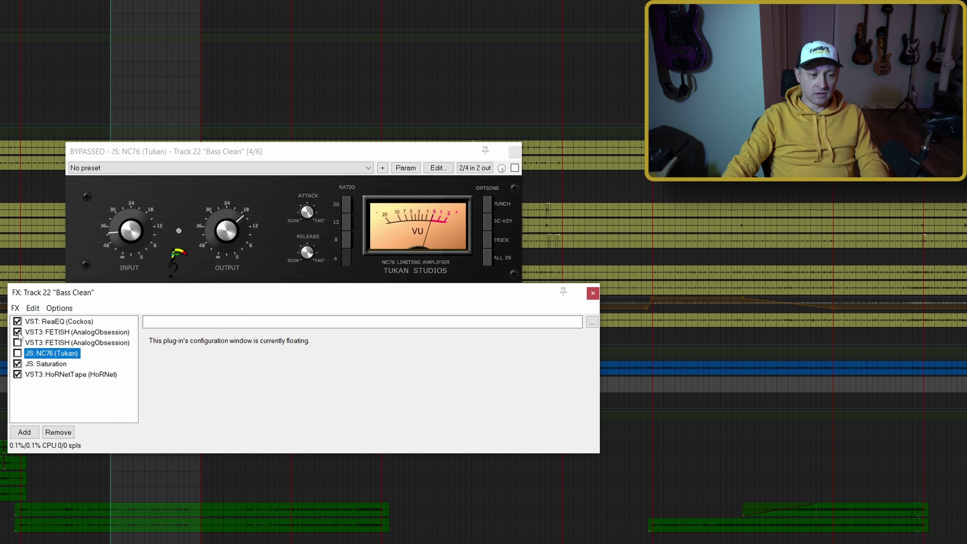
{"action": "left_click", "coordinate": [57, 333], "text": "ctrl"}
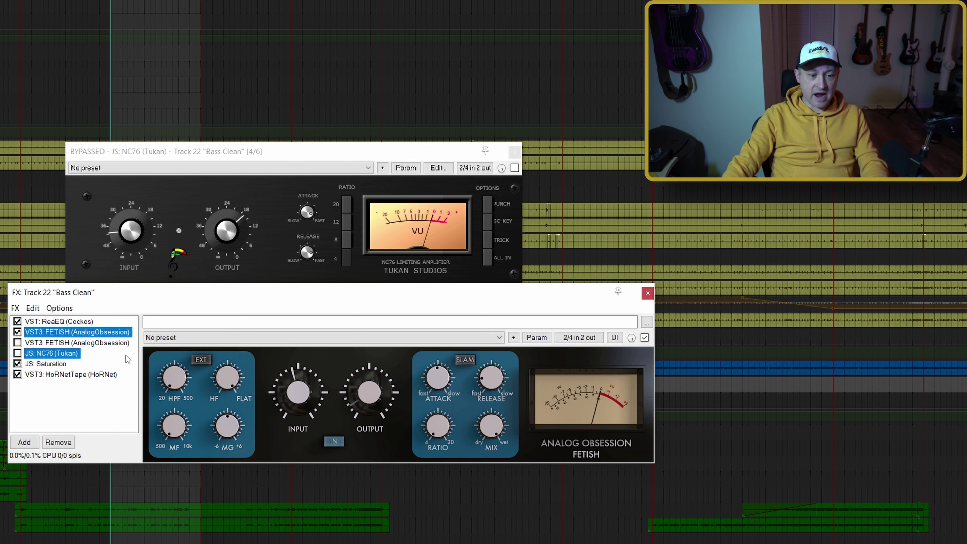
{"action": "left_click", "coordinate": [312, 254]}
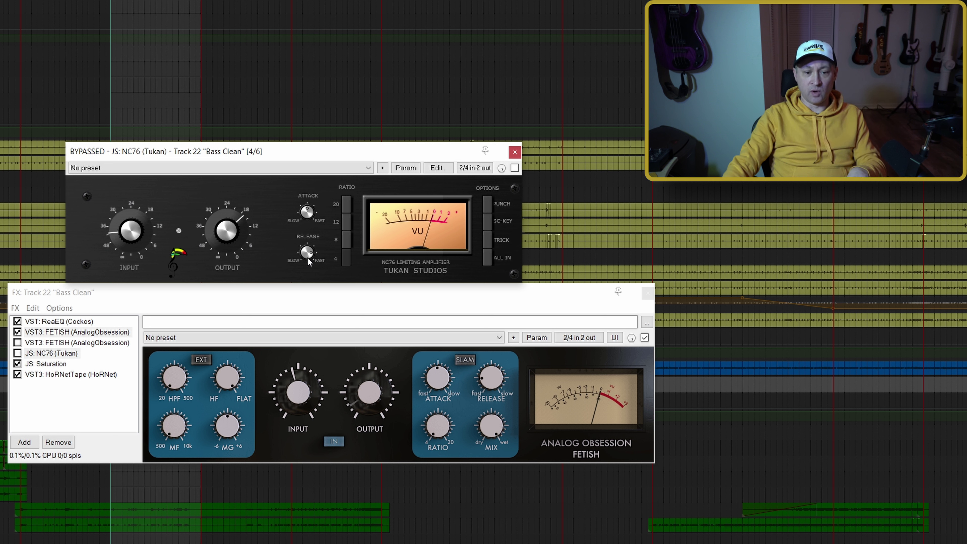
{"action": "mouse_move", "coordinate": [424, 393]}
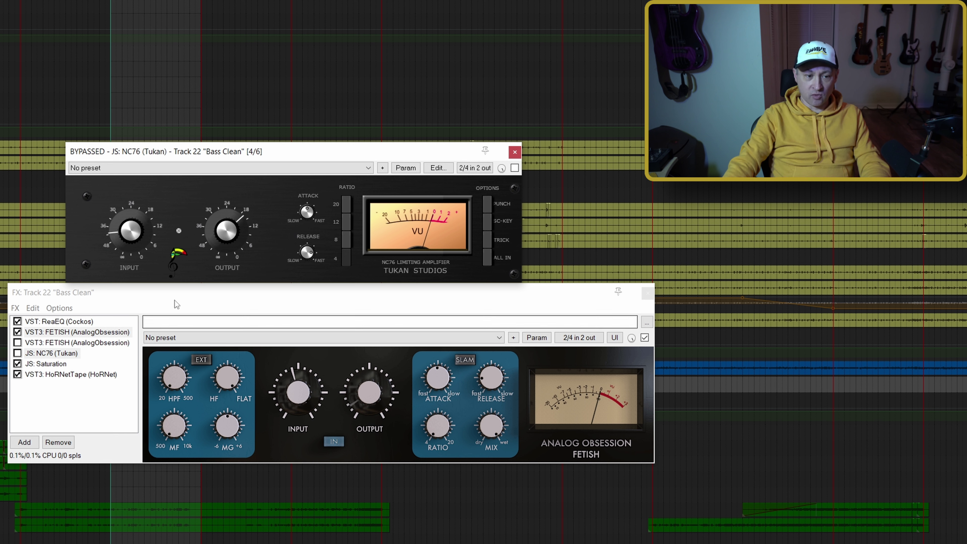
- Set the NC76 input to about 18, start playback, and switch the bass from FETISH to NC76
{"action": "left_click_drag", "start_coordinate": [132, 232], "coordinate": [130, 223]}
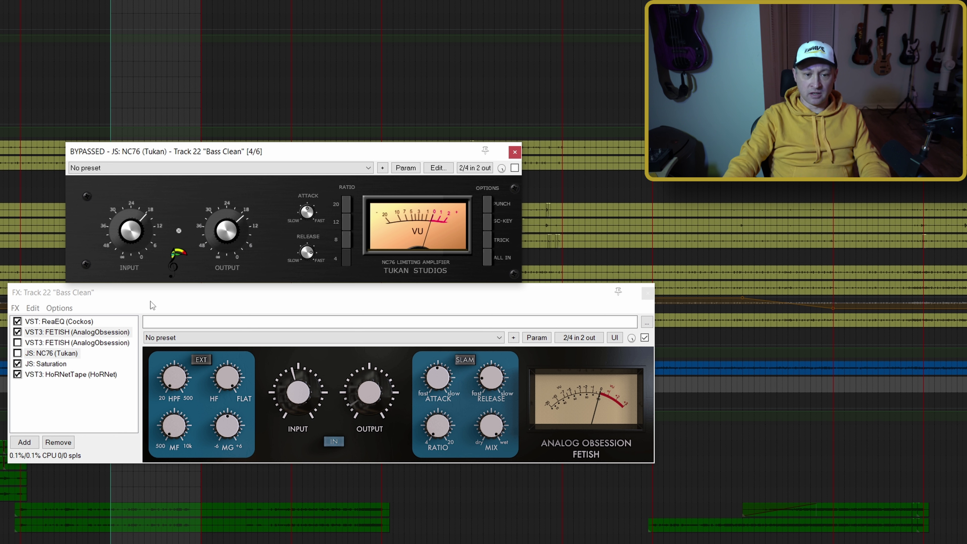
{"action": "left_click", "coordinate": [237, 310]}
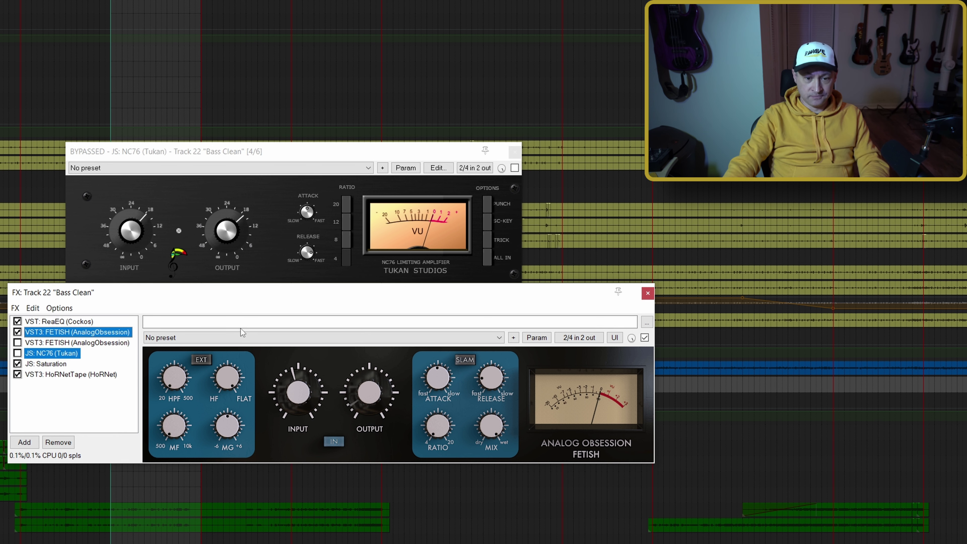
{"action": "key", "text": "space"}
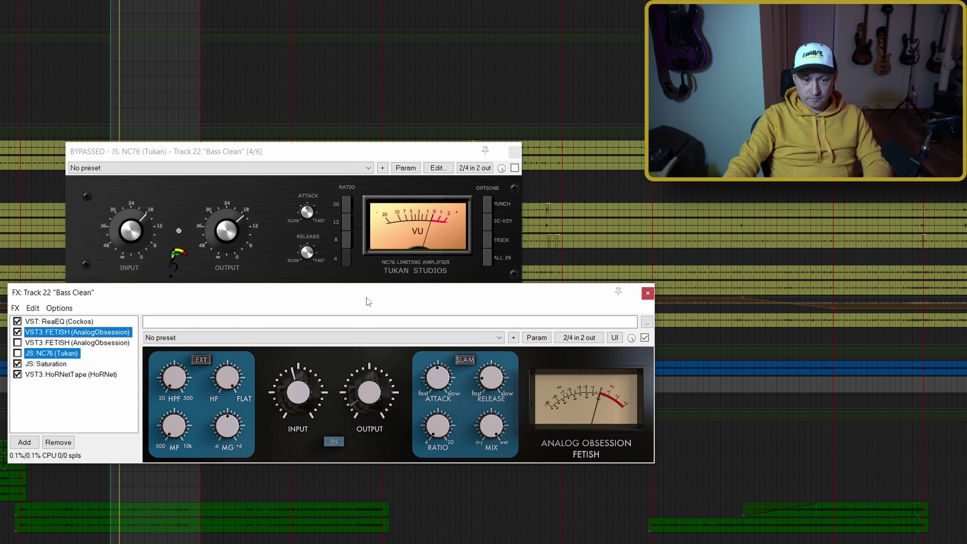
{"action": "key", "text": "ctrl+b"}
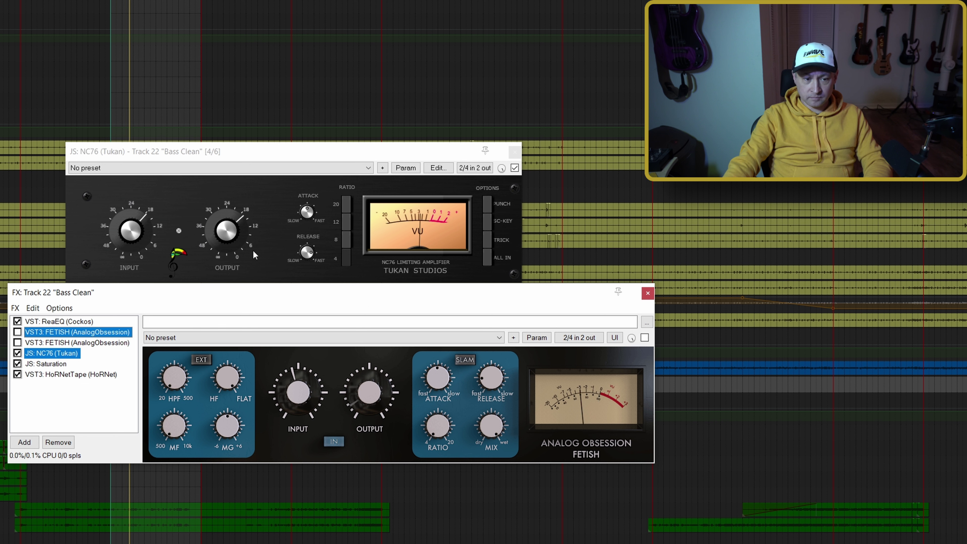
- Lower the NC76 output to about 24 and raise its input to between 12 and 6 during playback
{"action": "left_click_drag", "start_coordinate": [250, 255], "coordinate": [249, 271]}
{"action": "left_click_drag", "start_coordinate": [142, 240], "coordinate": [141, 229]}
{"action": "scroll", "coordinate": [140, 226], "scroll_direction": "down", "scroll_amount": 1}
{"action": "scroll", "coordinate": [140, 226], "scroll_direction": "down", "scroll_amount": 1}
{"action": "scroll", "coordinate": [222, 226], "scroll_direction": "up", "scroll_amount": 2}
- Compare the bass with NC76 on and bypassed, and against the first FETISH, finishing with NC76 enabled
{"action": "left_click", "coordinate": [514, 168]}
{"action": "left_click", "coordinate": [514, 169]}
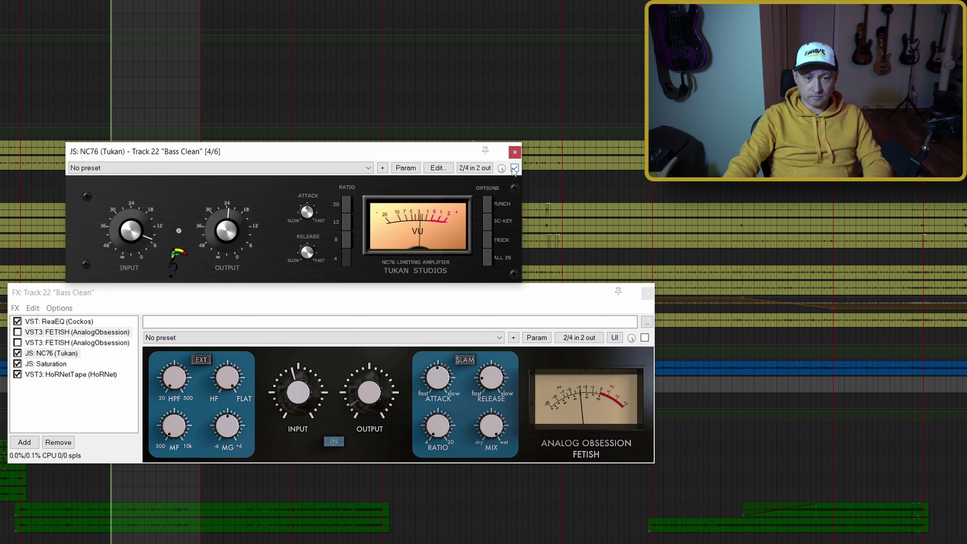
{"action": "left_click", "coordinate": [514, 168]}
{"action": "left_click", "coordinate": [514, 168]}
{"action": "left_click", "coordinate": [372, 298]}
{"action": "key", "text": "ctrl+b"}
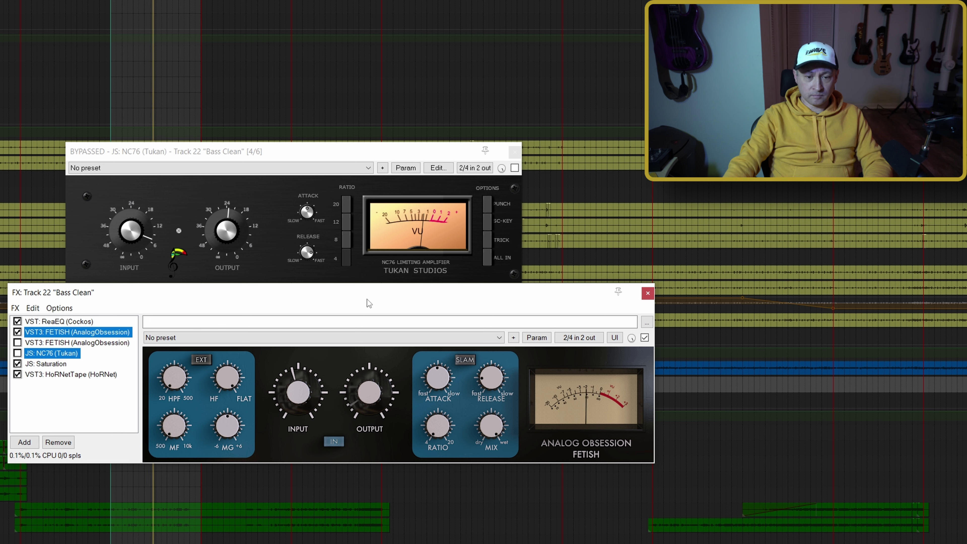
{"action": "key", "text": "ctrl+b"}
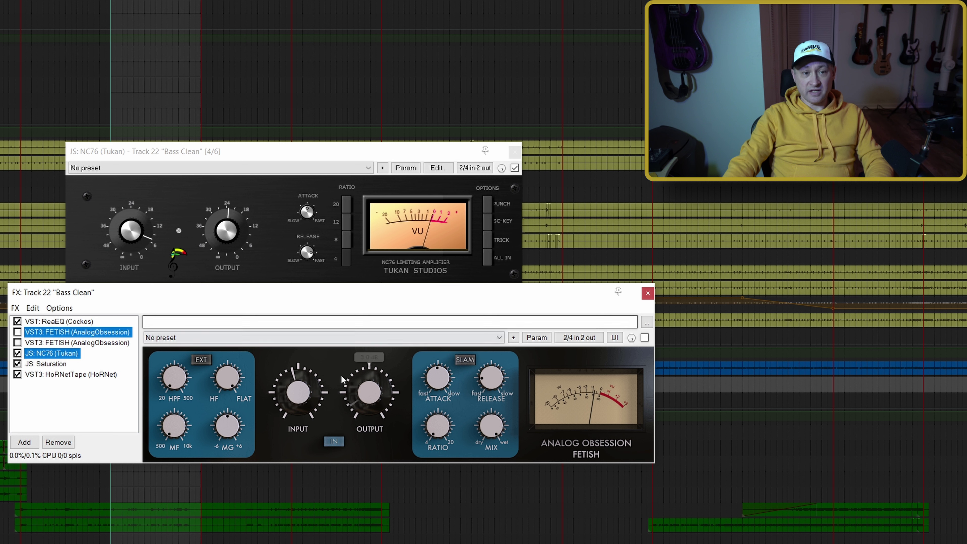
- Duplicate NC76 in the Bass Clean chain and raise the copy's input slightly during playback
{"action": "left_click", "coordinate": [48, 354]}
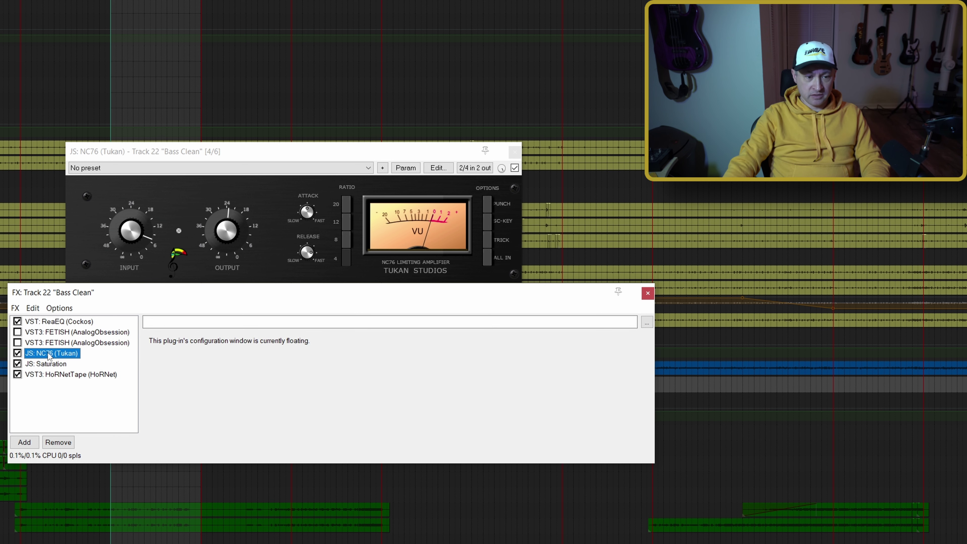
{"action": "key", "text": "ctrl+v"}
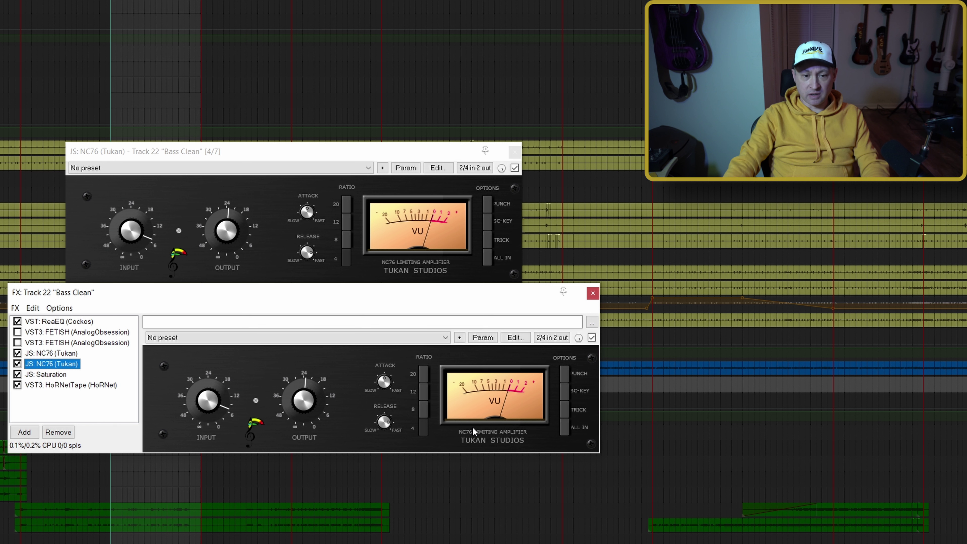
{"action": "key", "text": "space"}
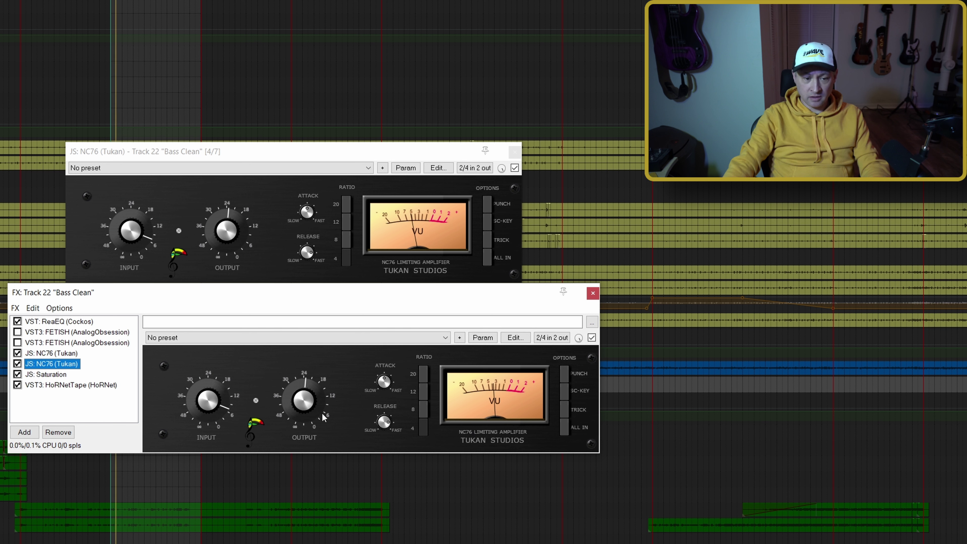
{"action": "left_click_drag", "start_coordinate": [220, 410], "coordinate": [208, 403]}
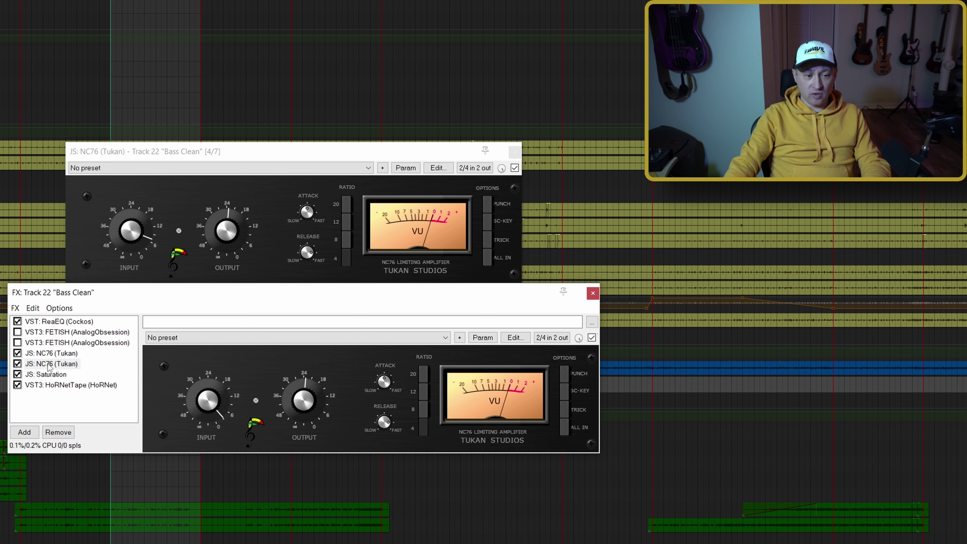
- Select both FETISH and both NC76 instances and compare the two compressor pairs by switching their bypass states together
{"action": "left_click", "coordinate": [49, 365]}
{"action": "key", "text": "shift+Up"}
{"action": "key", "text": "shift+Up"}
{"action": "key", "text": "shift+Up"}
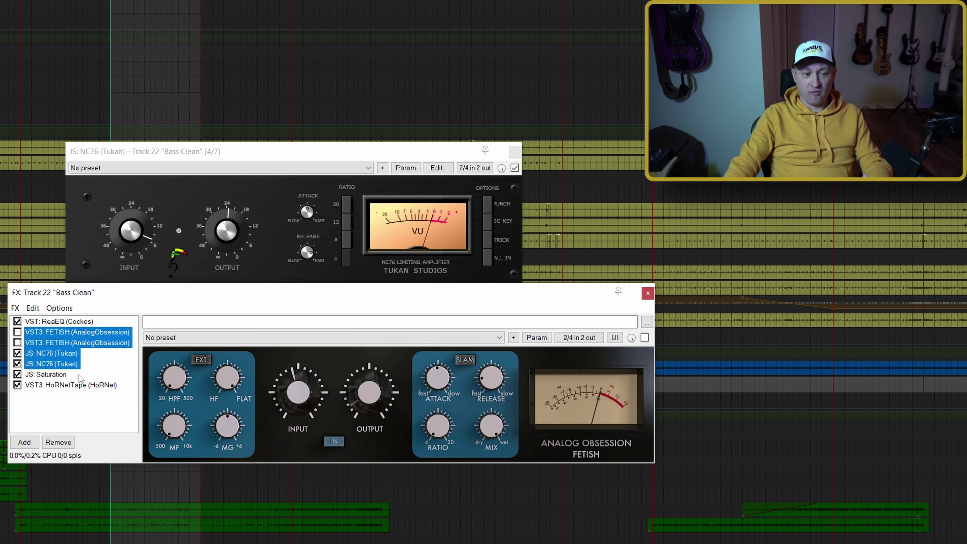
{"action": "key", "text": "ctrl+b"}
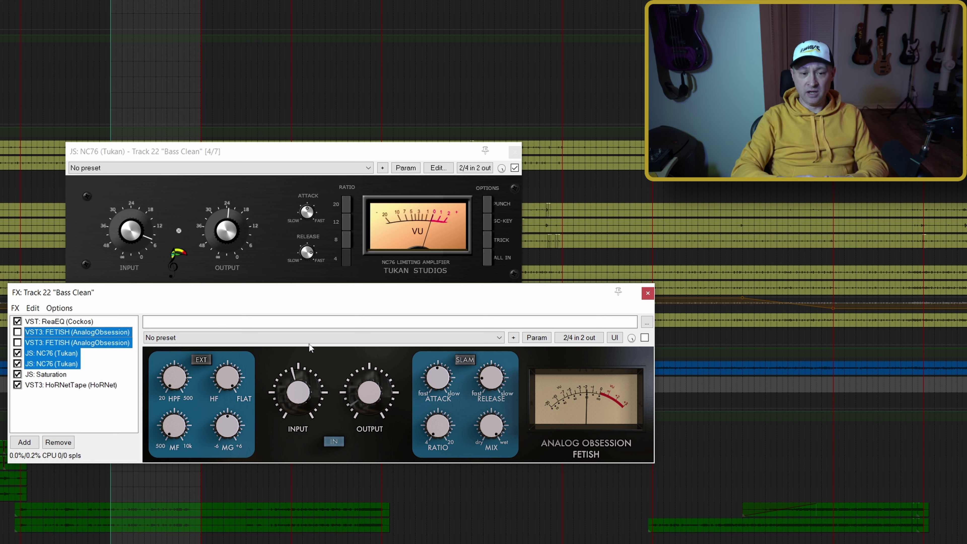
{"action": "mouse_move", "coordinate": [370, 425]}
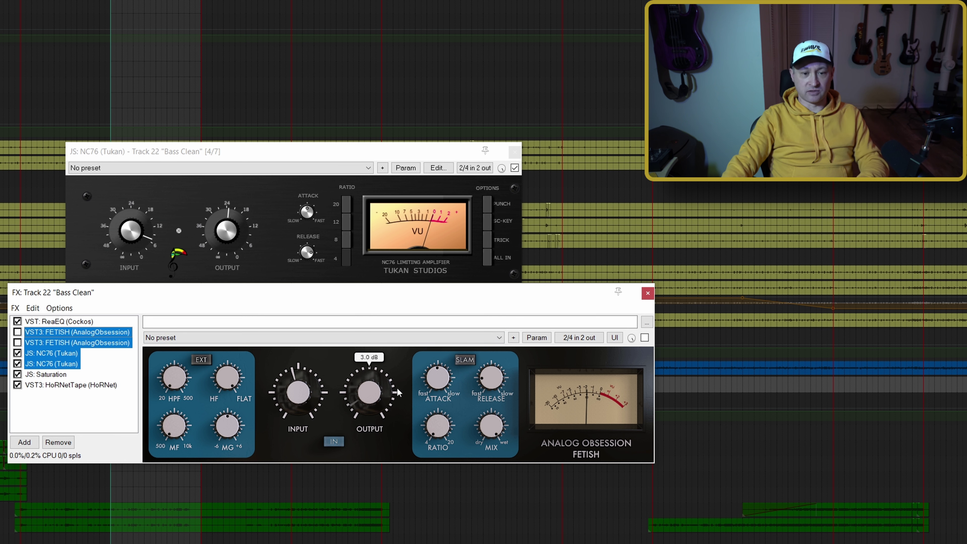
- Close the Bass Clean effects windows and open the Snare track's effects chain
{"action": "left_click", "coordinate": [648, 293]}
{"action": "left_click", "coordinate": [515, 151]}
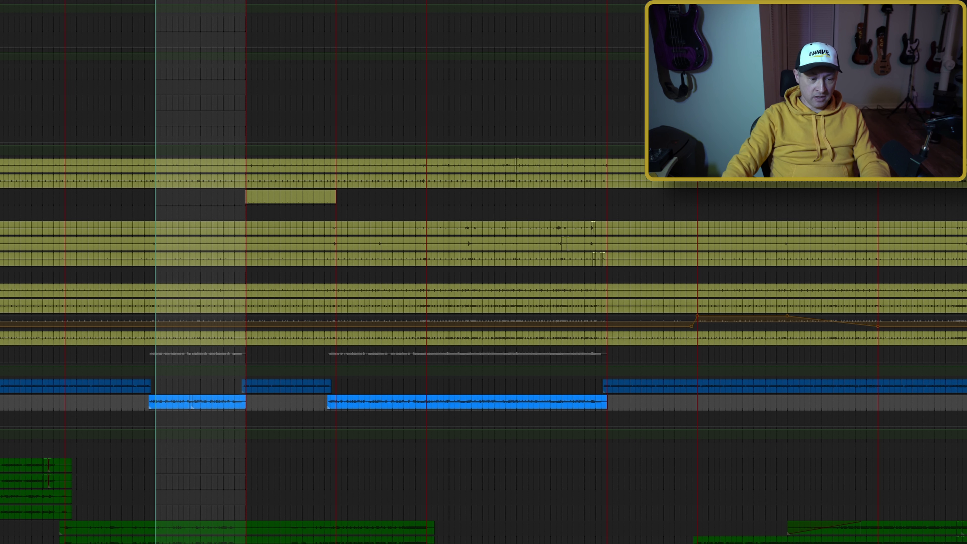
{"action": "left_click", "coordinate": [156, 182]}
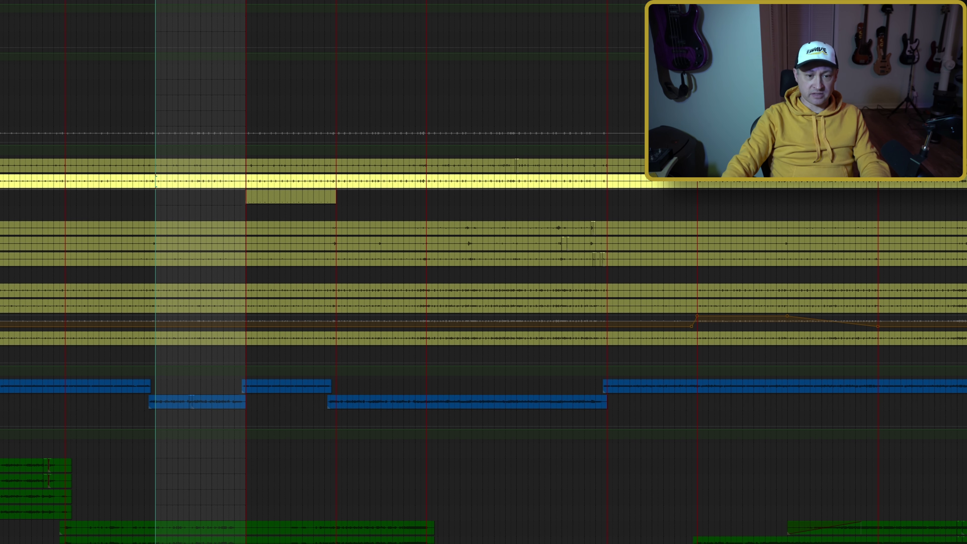
{"action": "key", "text": "shift+e"}
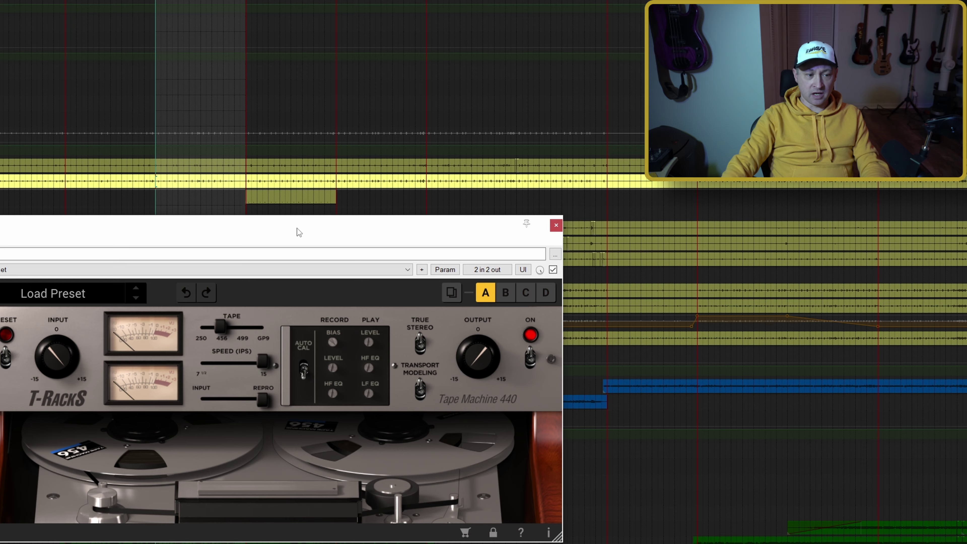
- Show DeBleeder in the Snare chain, move the window clear of the drum tracks, and bypass DeBleeder during playback
{"action": "left_click_drag", "start_coordinate": [296, 228], "coordinate": [457, 238]}
{"action": "left_click", "coordinate": [116, 262]}
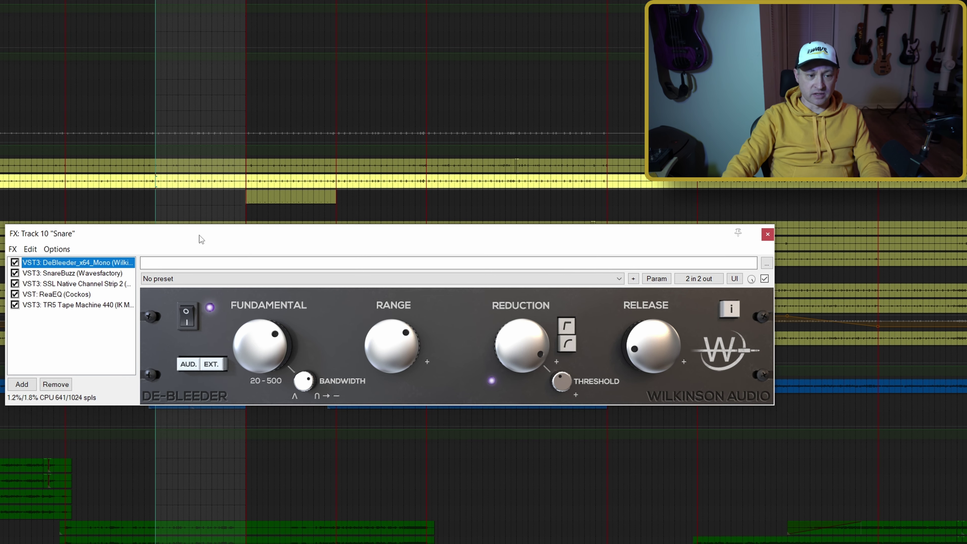
{"action": "left_click_drag", "start_coordinate": [201, 239], "coordinate": [197, 284]}
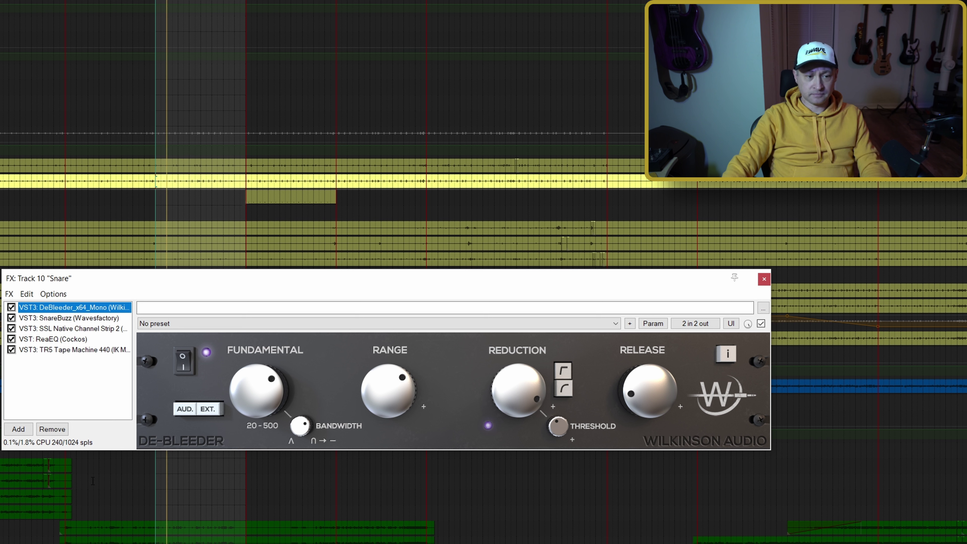
{"action": "left_click", "coordinate": [11, 307]}
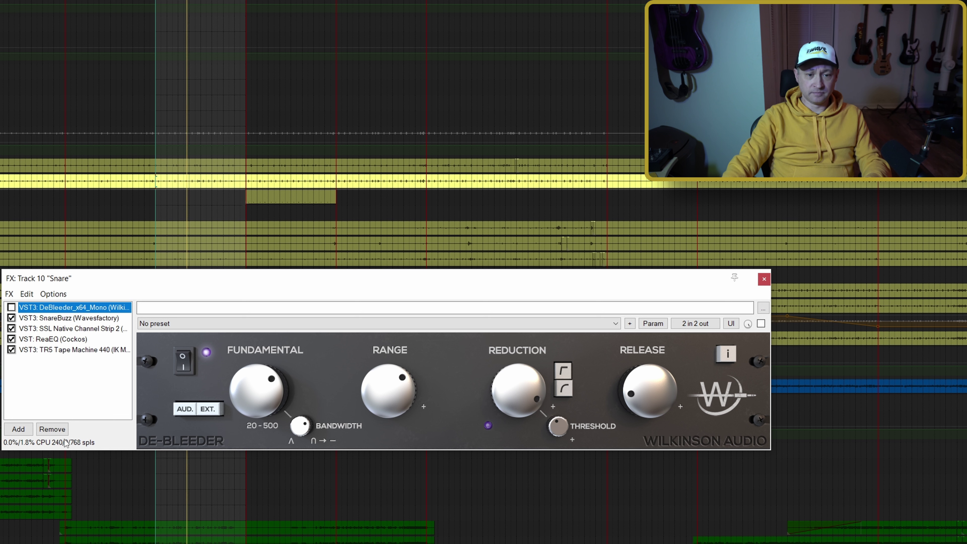
- Stop playback, then add ExpGate 2 (Tukan) to the Snare chain in a floating window placed above the chain
{"action": "key", "text": "space"}
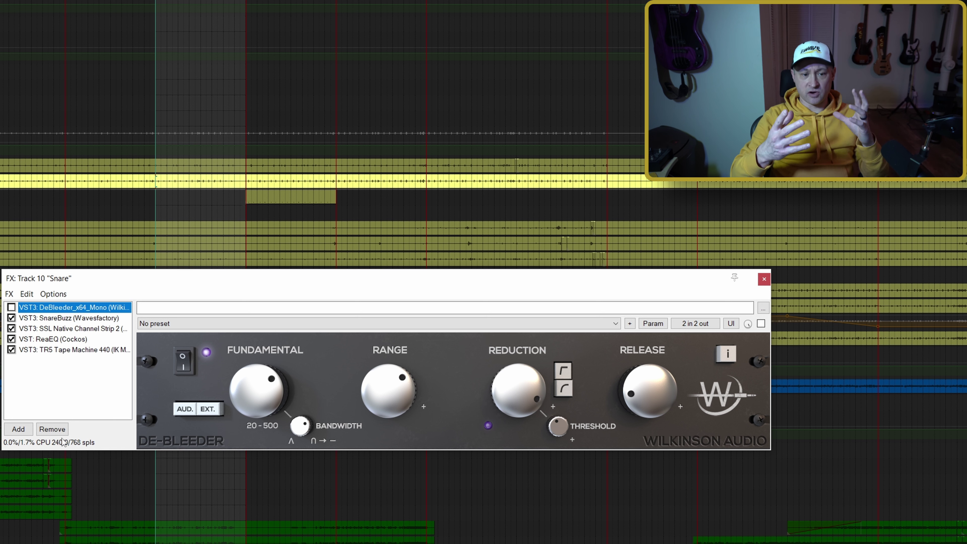
{"action": "left_click", "coordinate": [18, 429]}
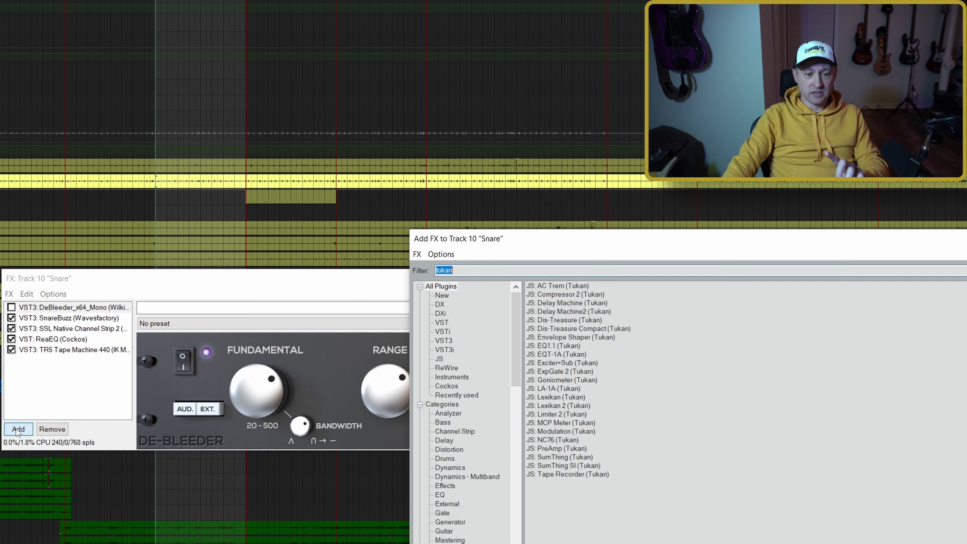
{"action": "double_click", "coordinate": [553, 372]}
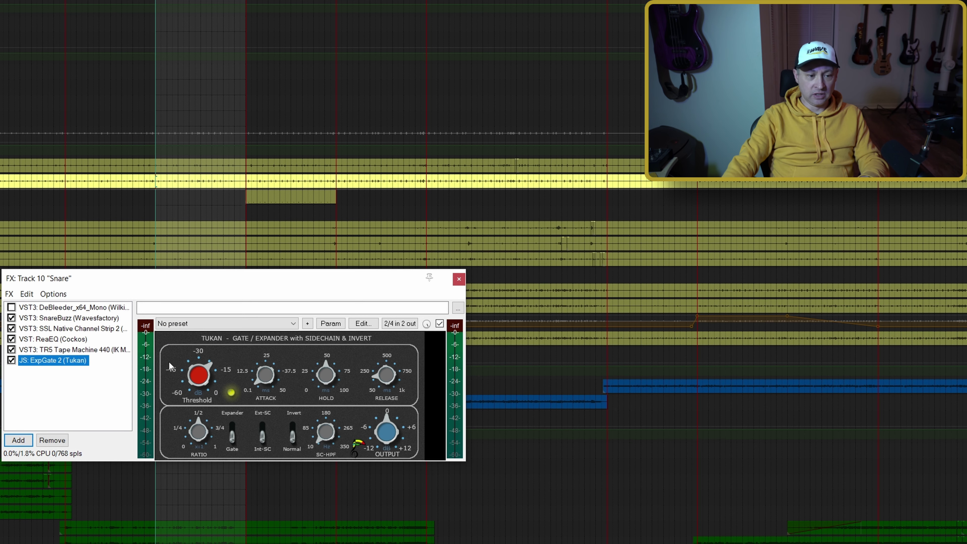
{"action": "double_click", "coordinate": [54, 360]}
{"action": "left_click_drag", "start_coordinate": [136, 300], "coordinate": [219, 118]}
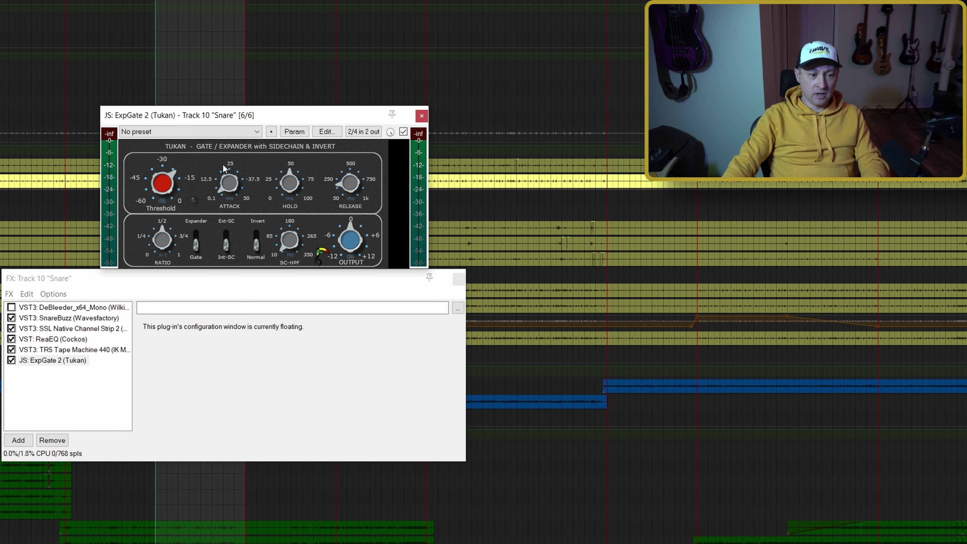
- Place ExpGate 2 directly after DeBleeder in the Snare chain and start playback
{"action": "left_click", "coordinate": [51, 361]}
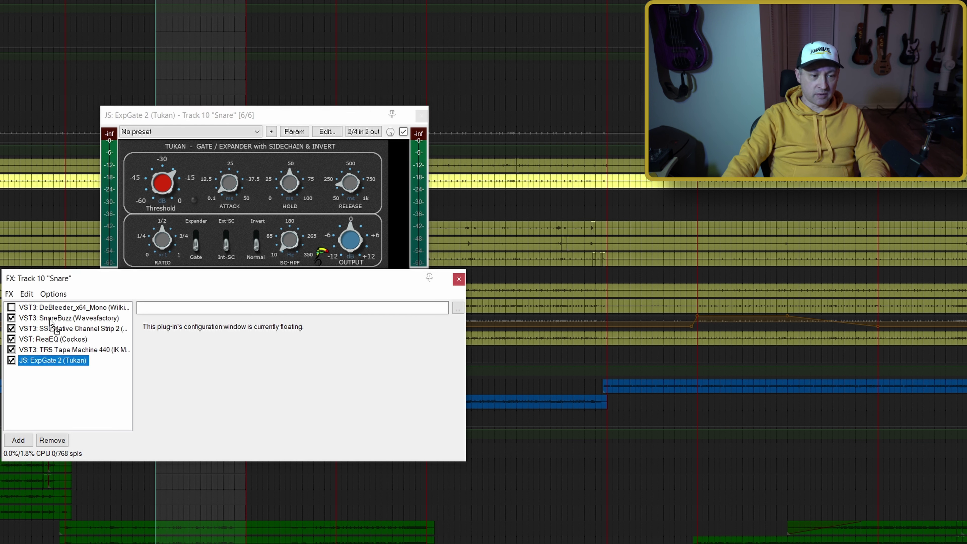
{"action": "left_click_drag", "start_coordinate": [51, 324], "coordinate": [52, 321]}
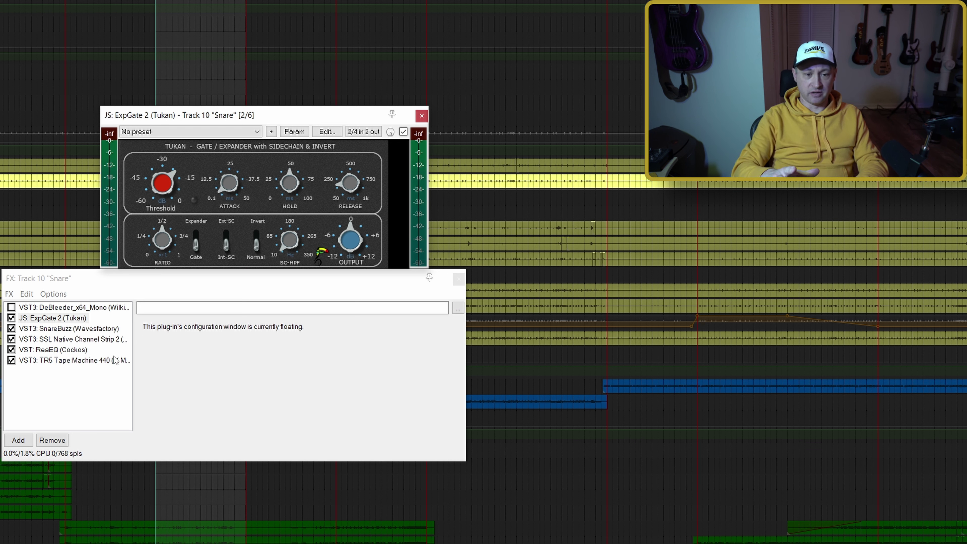
{"action": "key", "text": "space"}
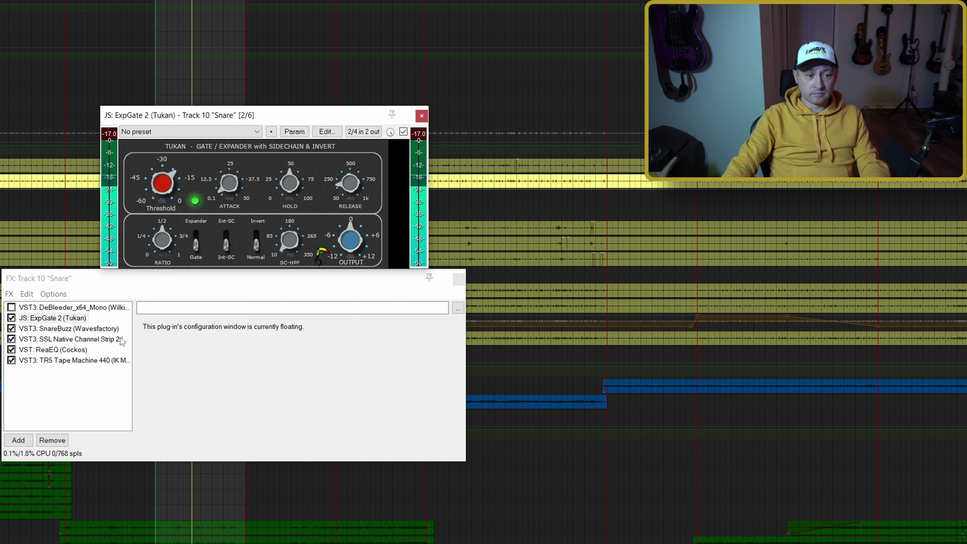
- Select DeBleeder and ExpGate 2 together and compare them by switching their bypass states during playback
{"action": "left_click", "coordinate": [67, 307], "text": "shift"}
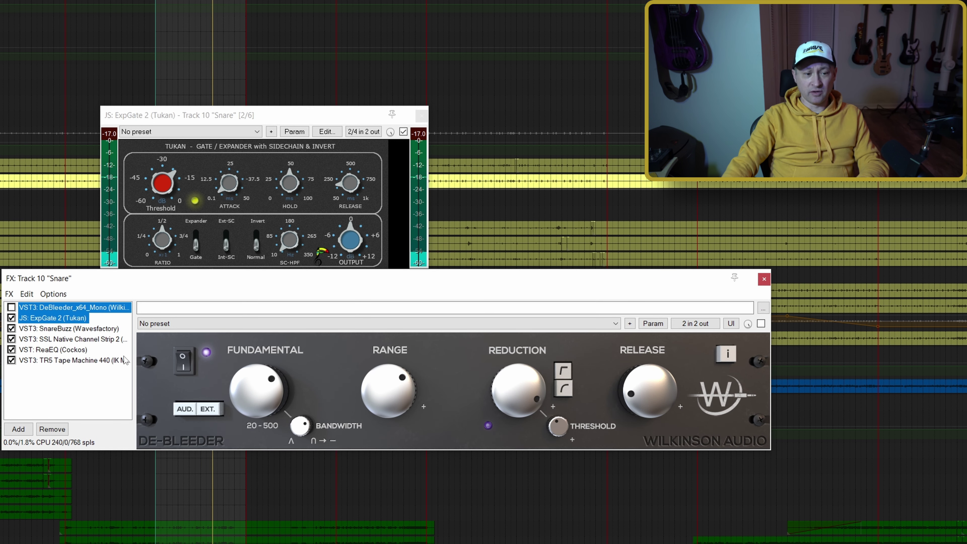
{"action": "key", "text": "ctrl+b"}
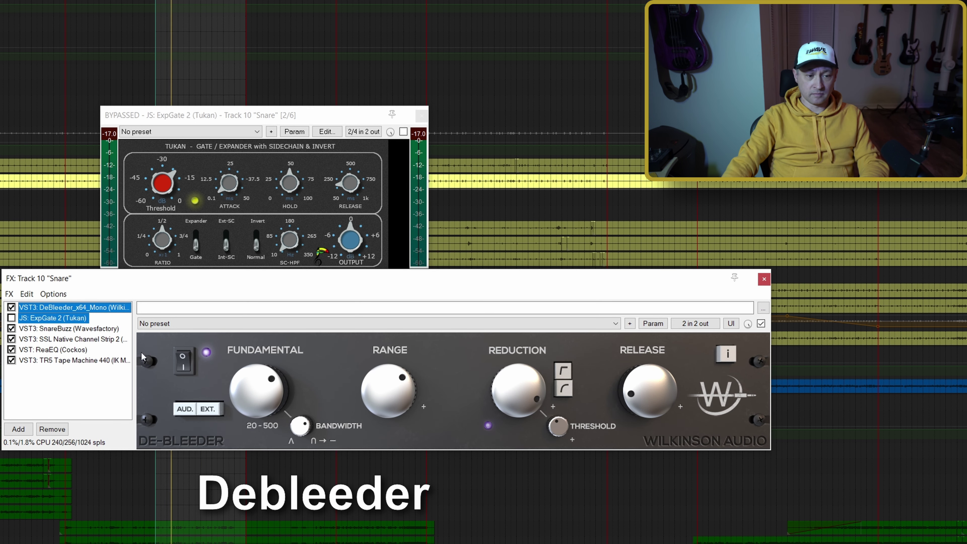
{"action": "key", "text": "ctrl+b"}
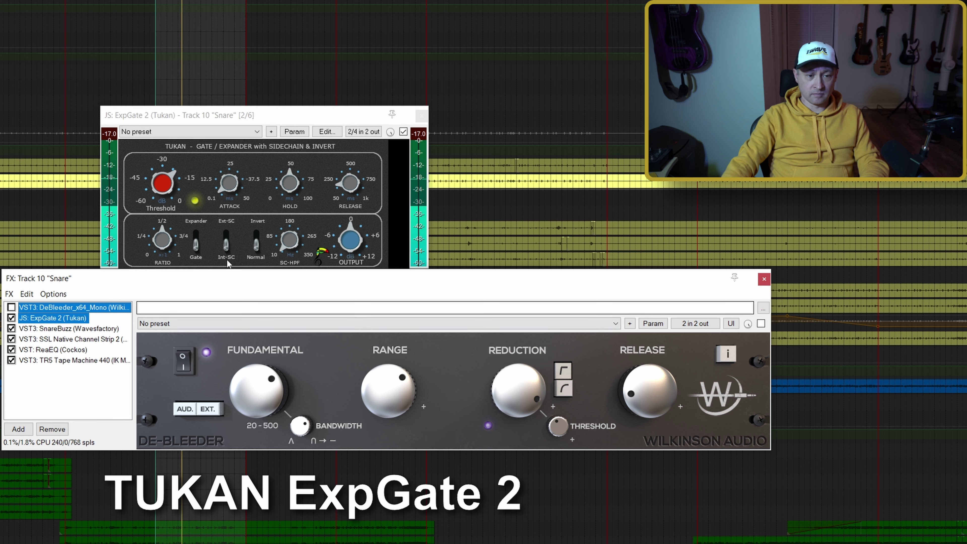
- Adjust ExpGate 2's attack slightly and compare it with DeBleeder again by swapping their bypass states
{"action": "left_click_drag", "start_coordinate": [233, 184], "coordinate": [231, 181]}
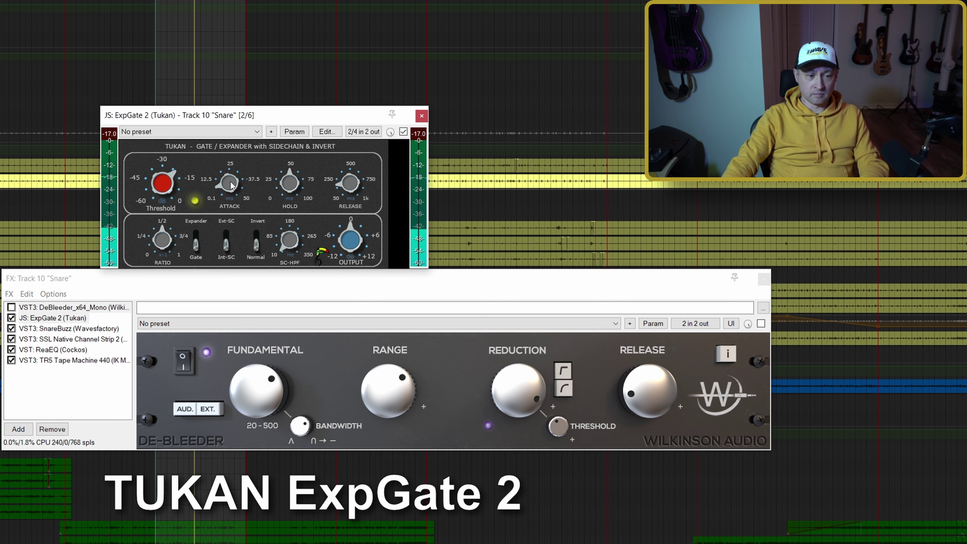
{"action": "left_click", "coordinate": [276, 285]}
{"action": "key", "text": "ctrl+b"}
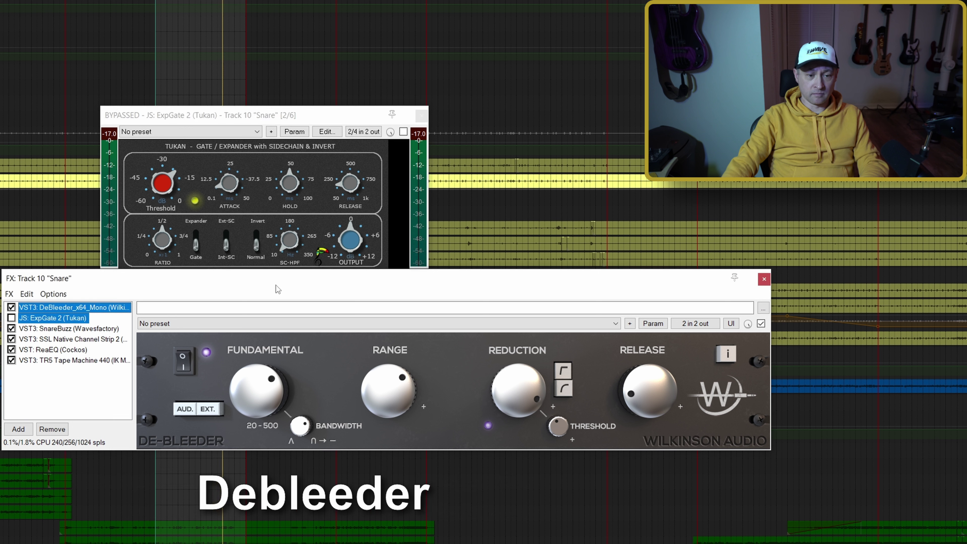
{"action": "key", "text": "ctrl+b"}
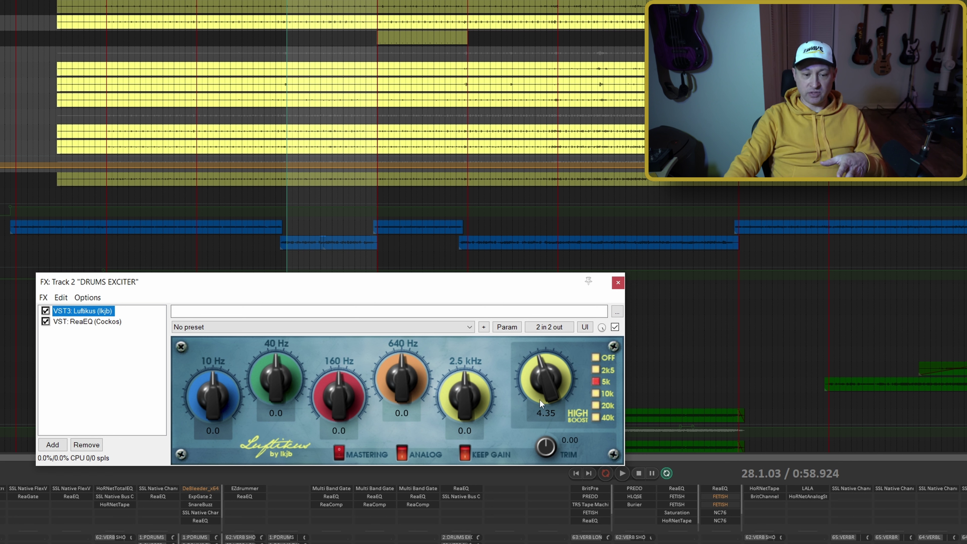
- Show ReaEQ in the DRUMS EXCITER chain and listen to the looped section
{"action": "left_click", "coordinate": [83, 321]}
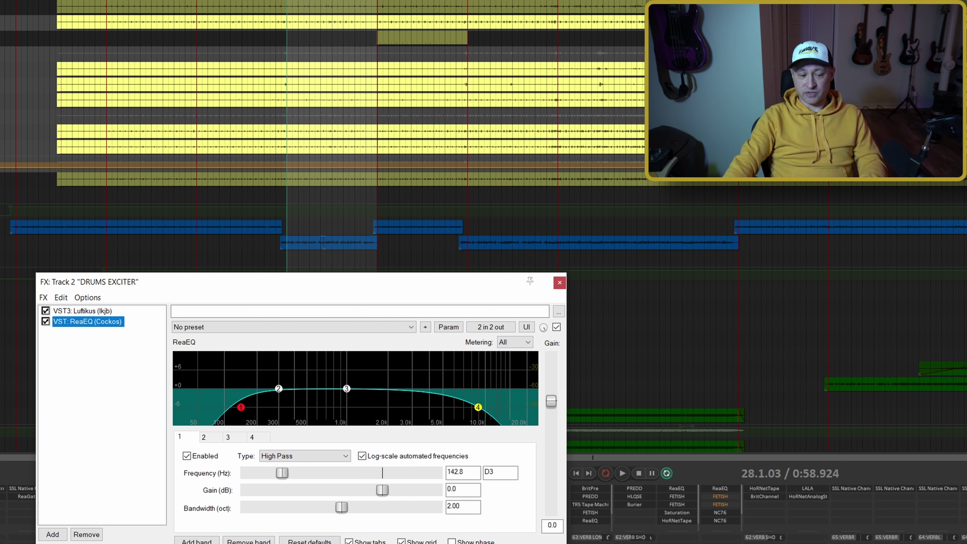
{"action": "key", "text": "space"}
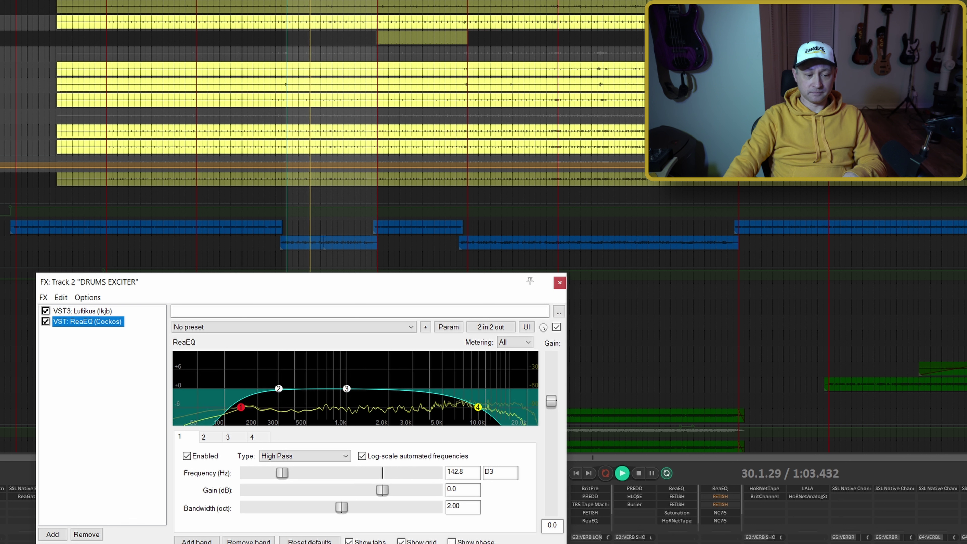
{"action": "key", "text": "space"}
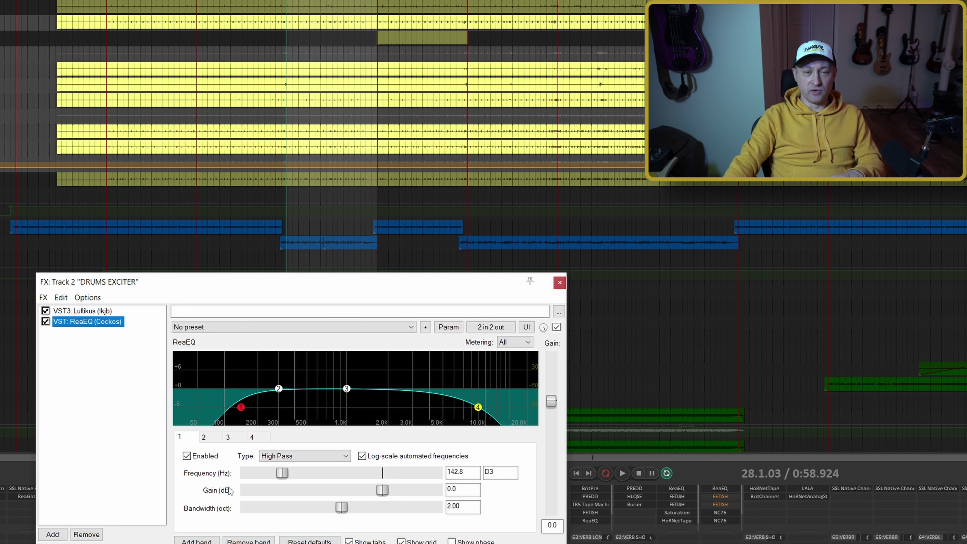
- Add Exciter+Sub (Tukan) to the DRUMS EXCITER chain in a floating window and place it ahead of Luftikus
{"action": "left_click", "coordinate": [53, 535]}
{"action": "double_click", "coordinate": [702, 204]}
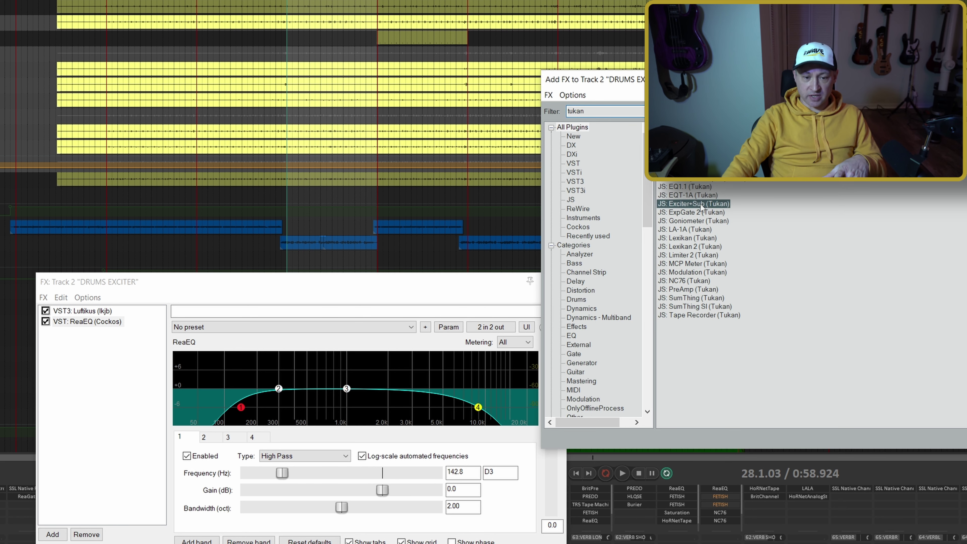
{"action": "double_click", "coordinate": [93, 332]}
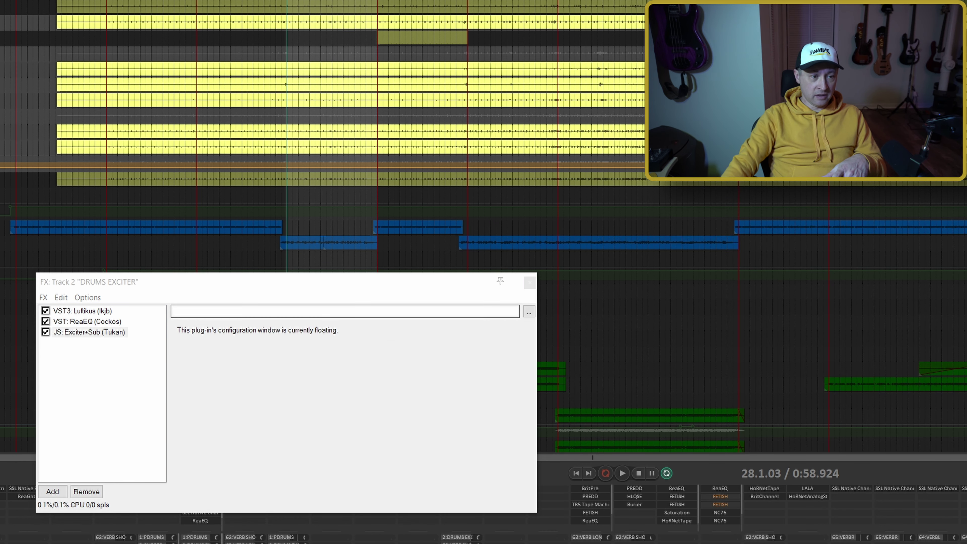
{"action": "left_click_drag", "start_coordinate": [426, 2], "coordinate": [370, 71]}
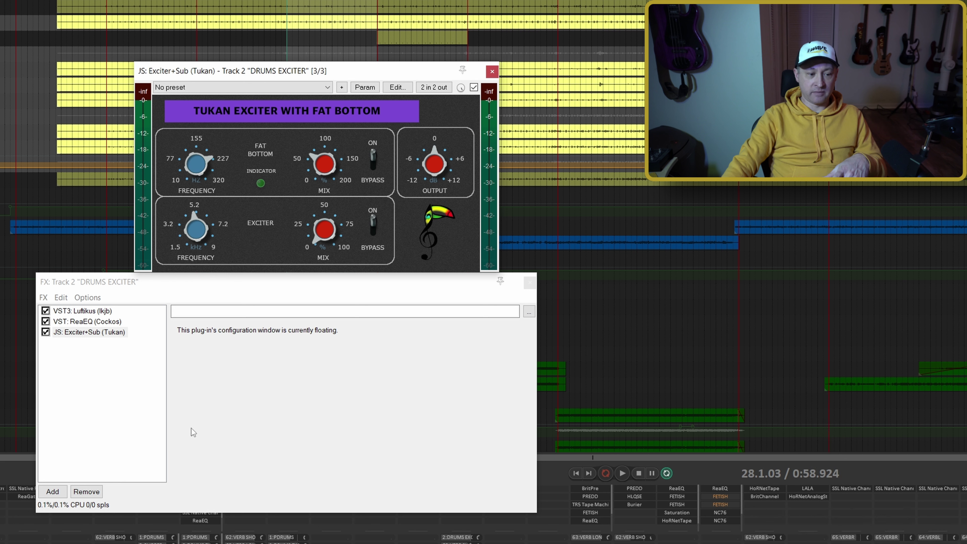
{"action": "left_click_drag", "start_coordinate": [69, 333], "coordinate": [71, 310]}
- Bypass the Exciter+Sub plug-in and switch its Fat Bottom section to bypass
{"action": "left_click", "coordinate": [46, 311]}
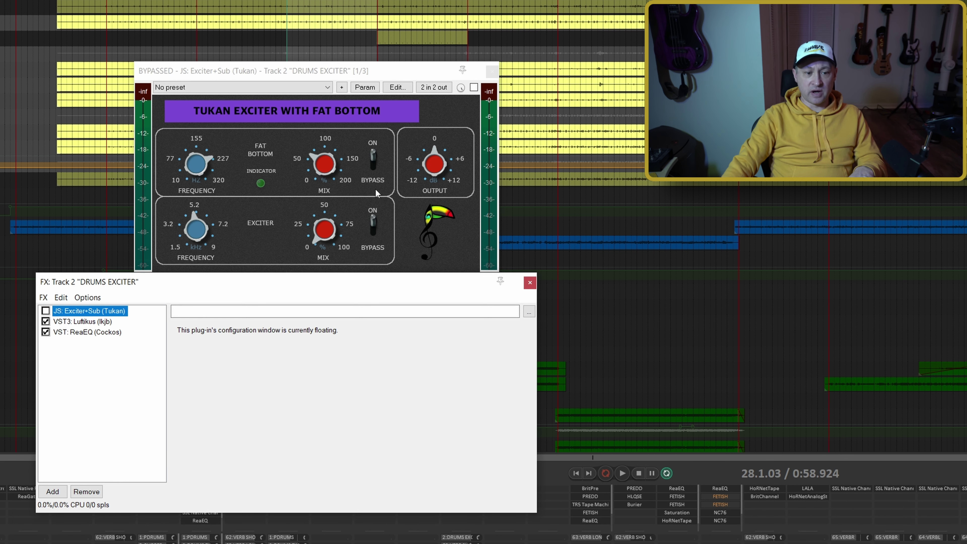
{"action": "left_click", "coordinate": [377, 157]}
{"action": "left_click", "coordinate": [374, 160]}
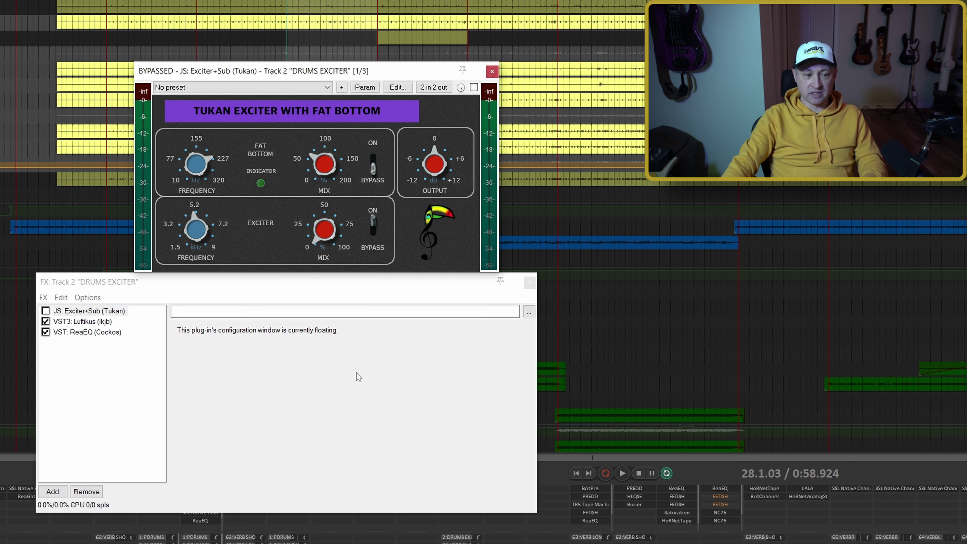
- Select only Exciter+Sub and Luftikus and compare them by swapping their bypass states during playback
{"action": "left_click_drag", "start_coordinate": [122, 318], "coordinate": [122, 355]}
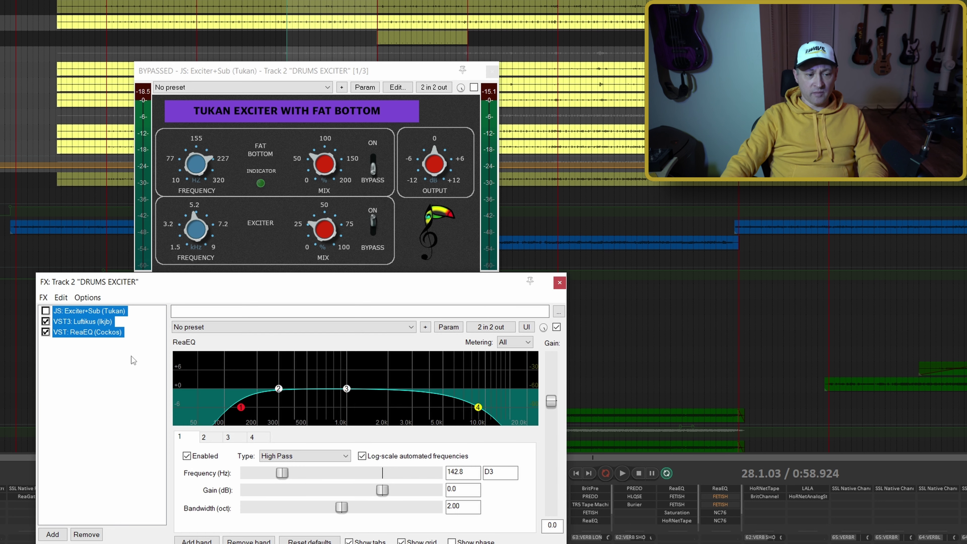
{"action": "left_click", "coordinate": [82, 345]}
{"action": "left_click", "coordinate": [70, 323]}
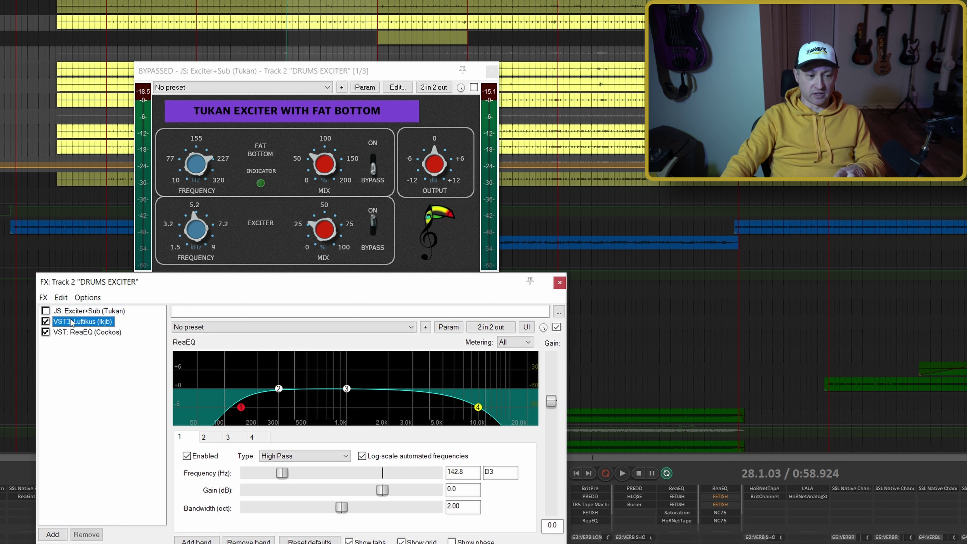
{"action": "left_click", "coordinate": [79, 312], "text": "ctrl"}
{"action": "key", "text": "space"}
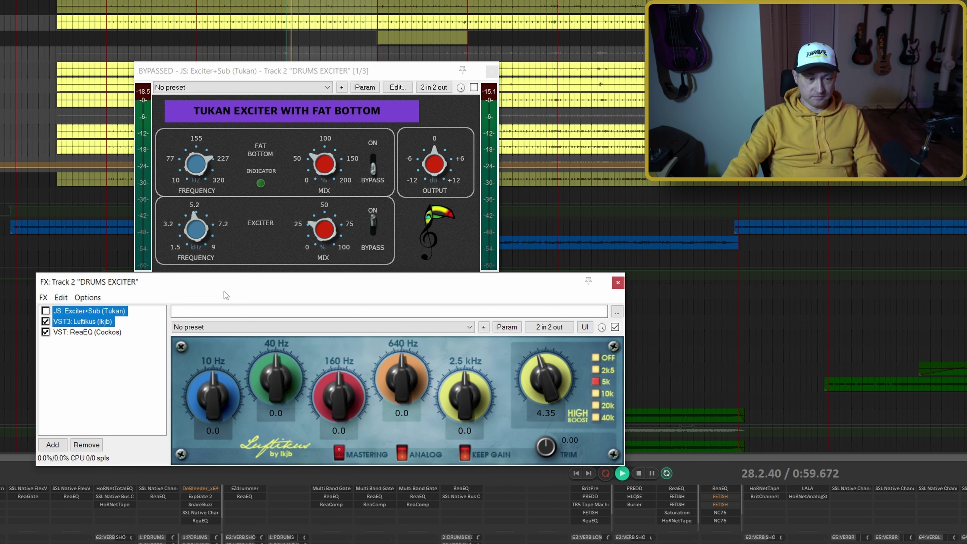
{"action": "key", "text": "ctrl+b"}
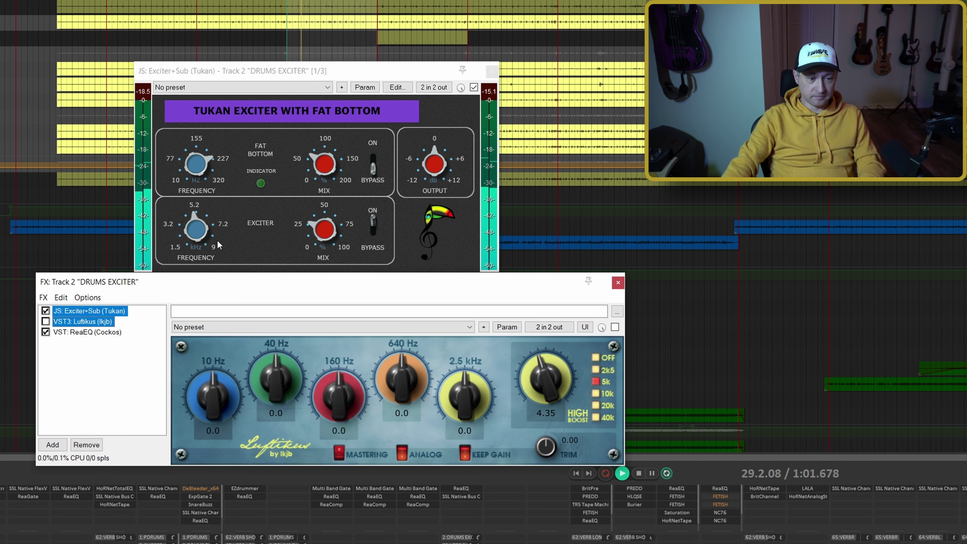
{"action": "key", "text": "ctrl+b"}
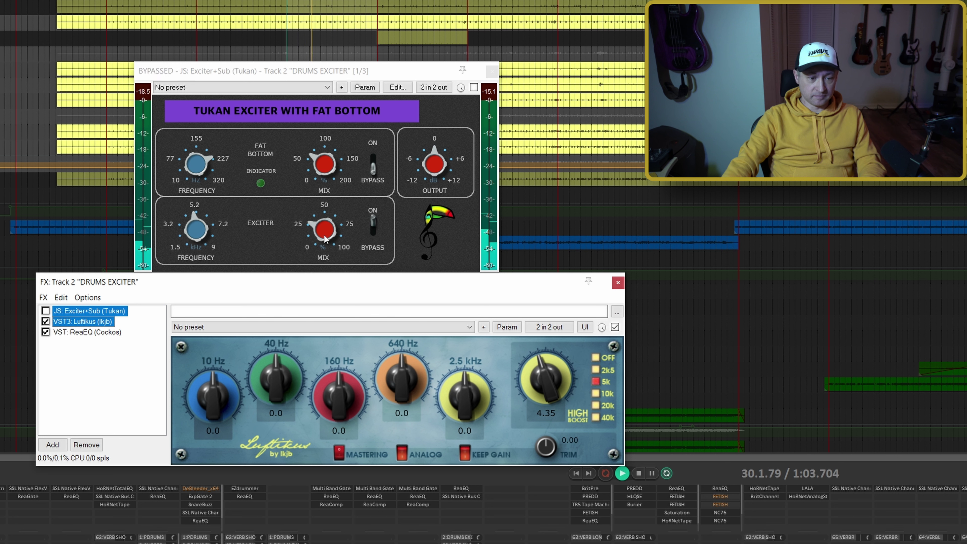
{"action": "key", "text": "ctrl+b"}
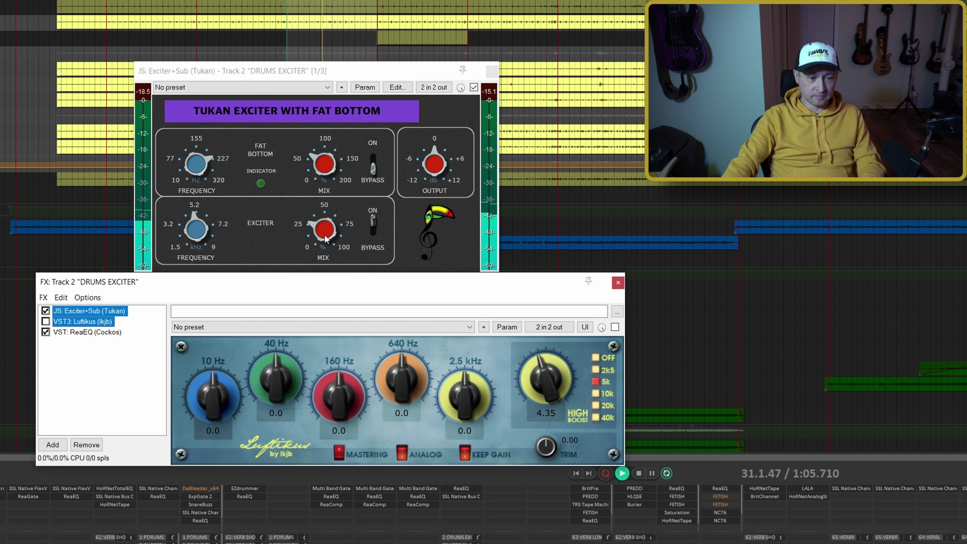
- Lower the Exciter mix slightly, compare Exciter+Sub with Luftikus again, and stop playback
{"action": "left_click_drag", "start_coordinate": [326, 239], "coordinate": [328, 242]}
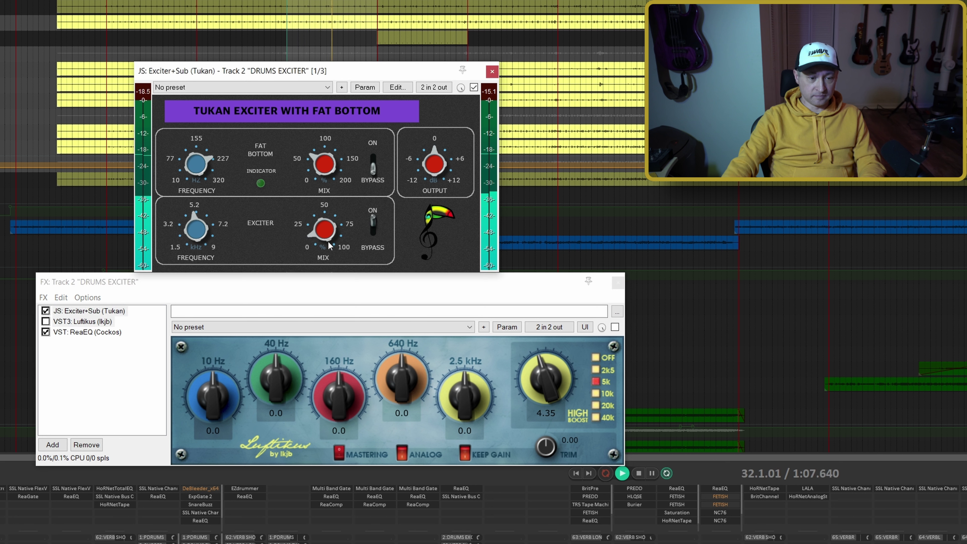
{"action": "key", "text": "alt+Tab"}
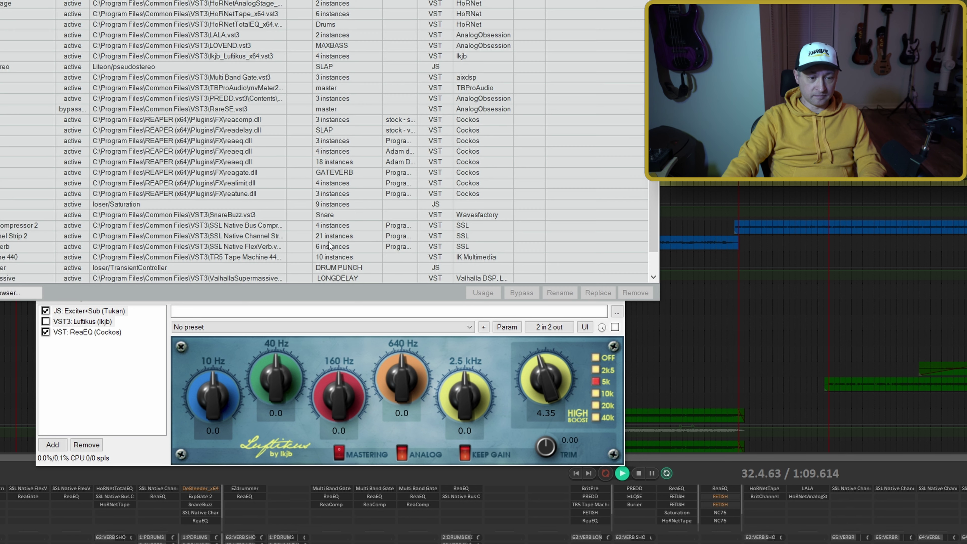
{"action": "key", "text": "Escape"}
{"action": "left_click", "coordinate": [316, 294]}
{"action": "key", "text": "ctrl+b"}
{"action": "key", "text": "ctrl+b"}
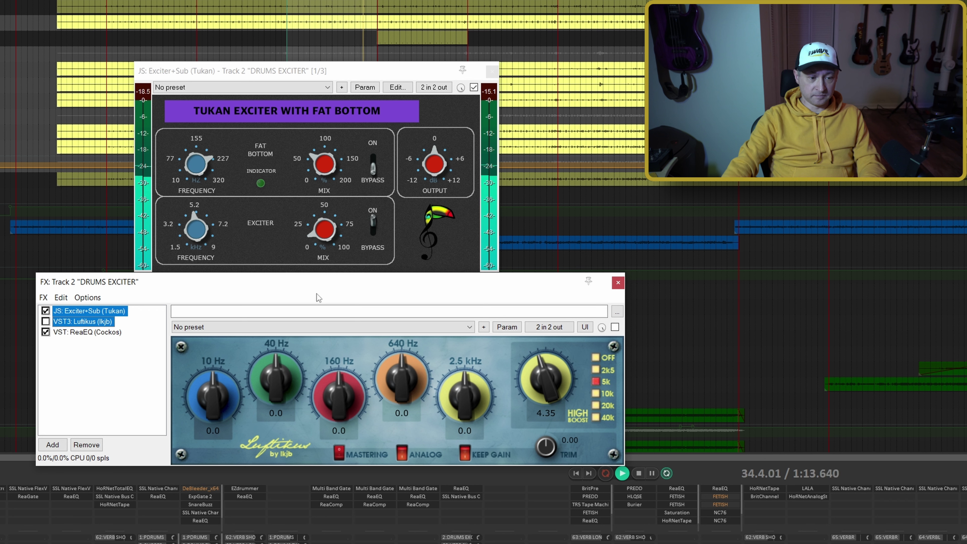
{"action": "key", "text": "space"}
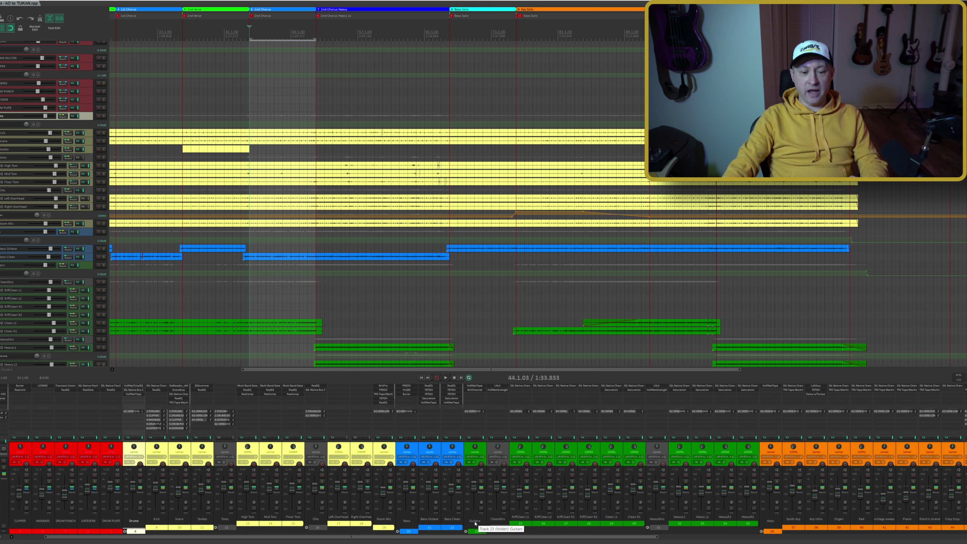
- Open the CleanGtrs folder track's effects chain and move its window fully into view
{"action": "scroll", "coordinate": [474, 523], "scroll_direction": "right", "scroll_amount": 5}
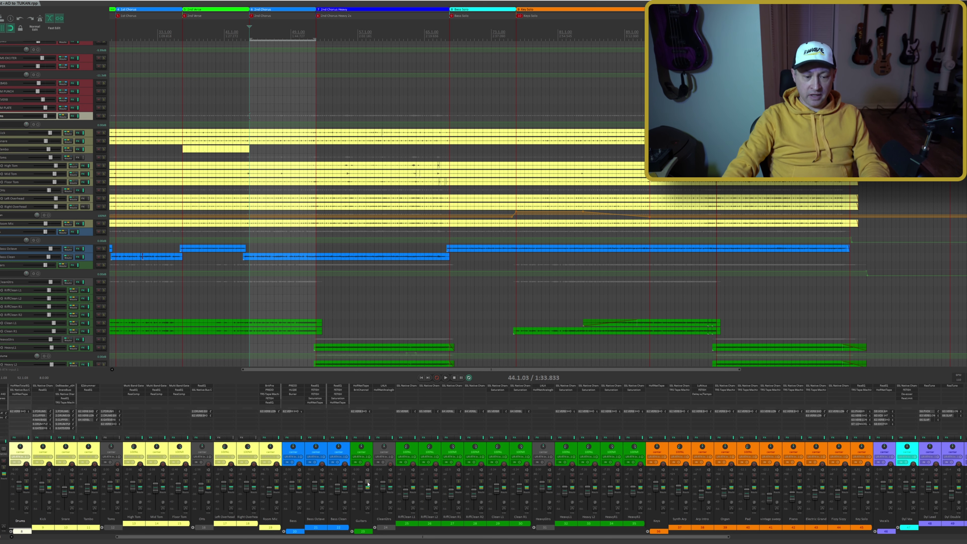
{"action": "left_click", "coordinate": [391, 482]}
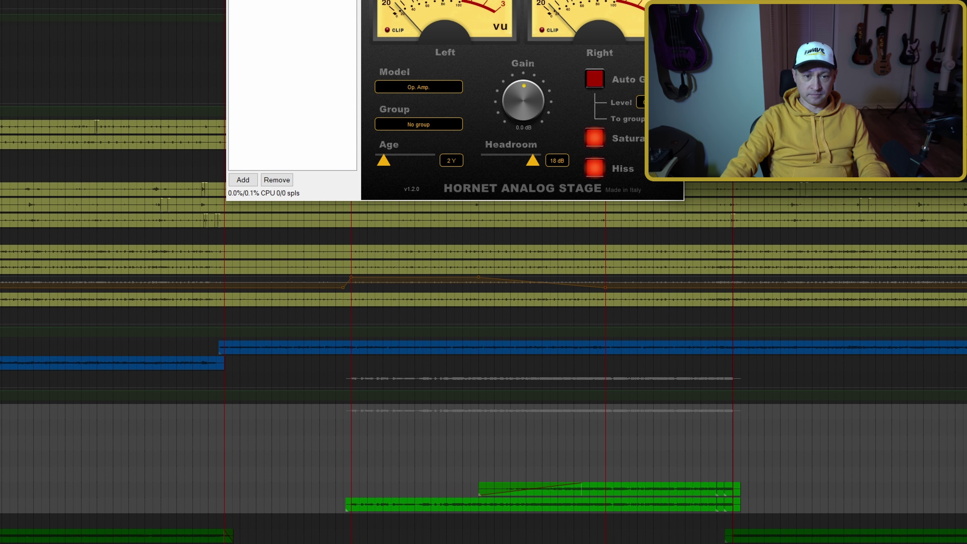
{"action": "left_click_drag", "start_coordinate": [342, 0], "coordinate": [136, 268]}
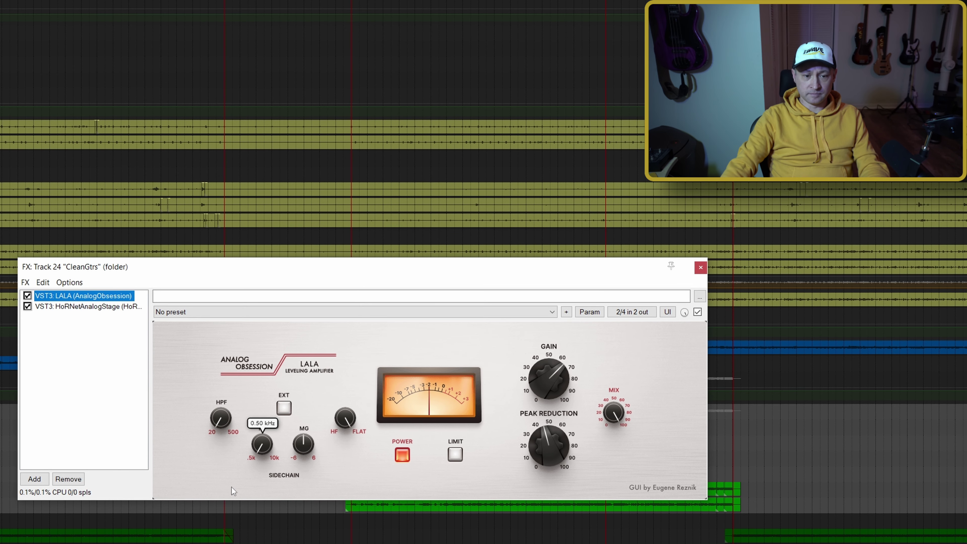
- Add the Tukan LA-1A compressor to the CleanGtrs chain, floated in its own window and placed directly after LALA
{"action": "left_click", "coordinate": [34, 479]}
{"action": "type", "text": "tukan"}
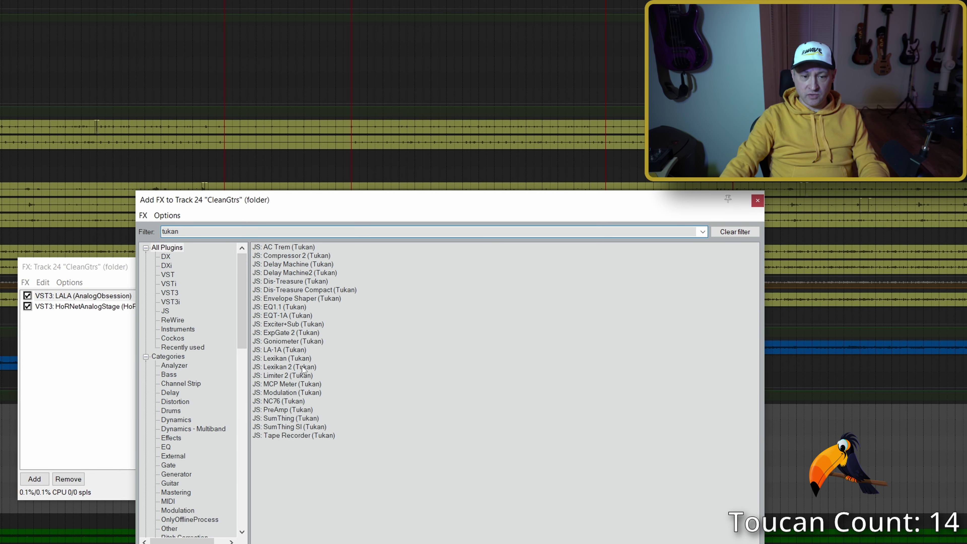
{"action": "double_click", "coordinate": [292, 350]}
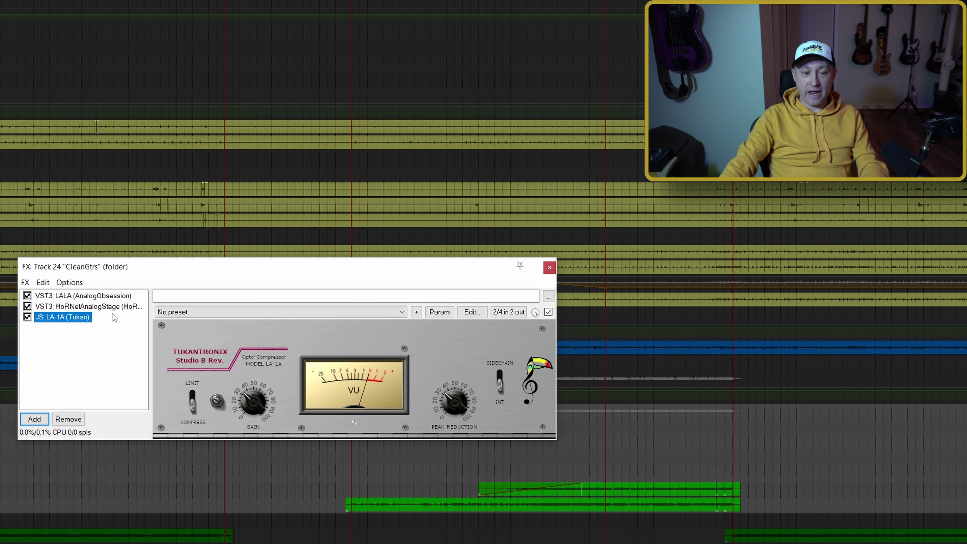
{"action": "double_click", "coordinate": [79, 318]}
{"action": "left_click_drag", "start_coordinate": [79, 317], "coordinate": [76, 304]}
- Select LALA and LA-1A together, swap their bypass states, and adjust LA-1A's Peak Reduction and Gain during playback
{"action": "left_click", "coordinate": [76, 296], "text": "ctrl"}
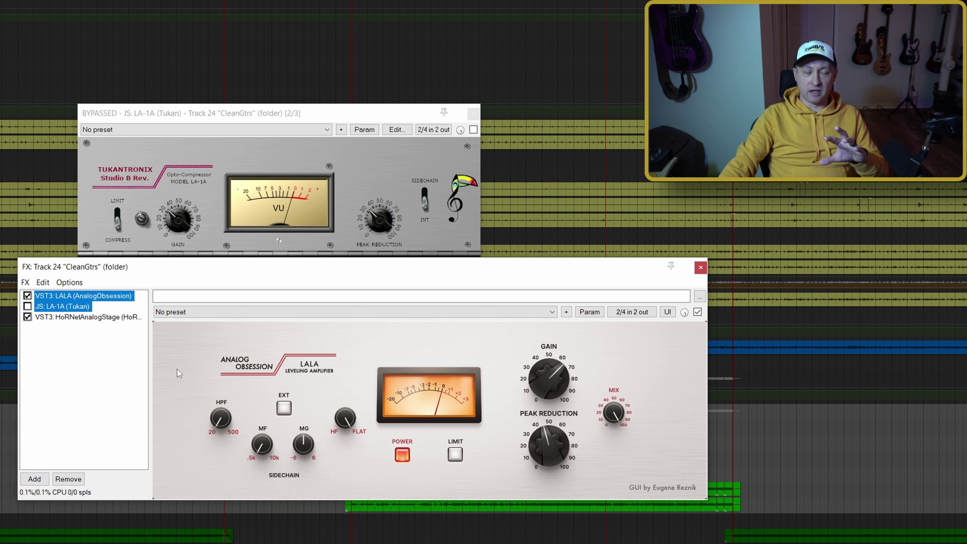
{"action": "mouse_move", "coordinate": [228, 406]}
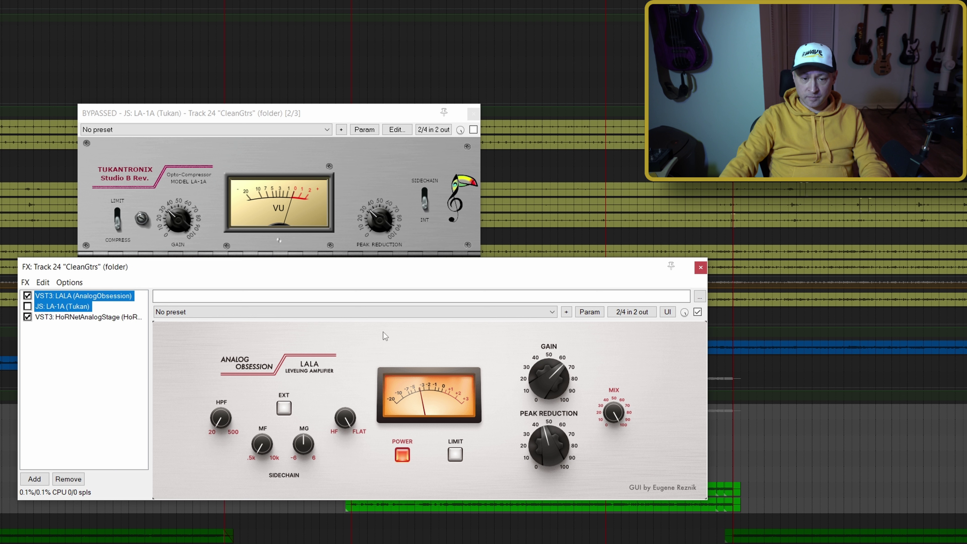
{"action": "key", "text": "ctrl+b"}
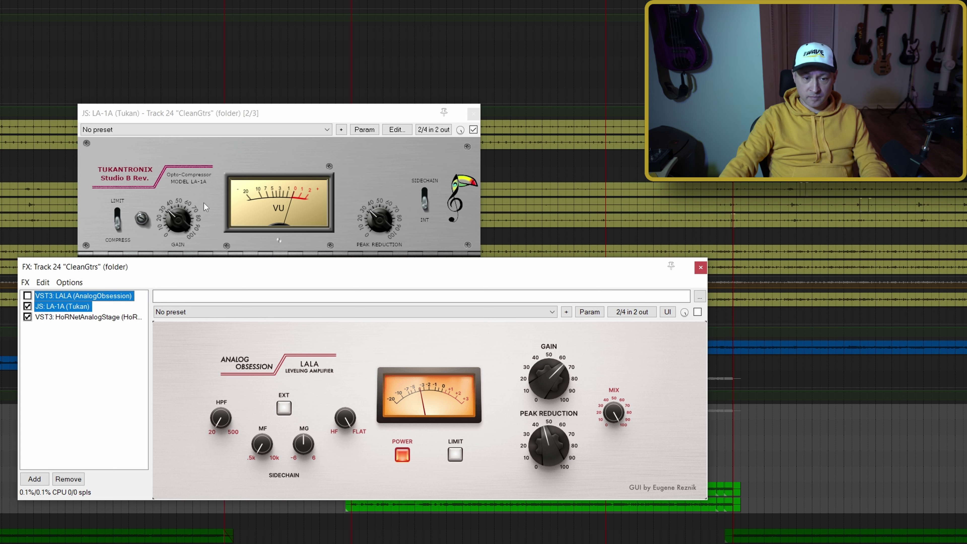
{"action": "left_click_drag", "start_coordinate": [388, 227], "coordinate": [382, 202]}
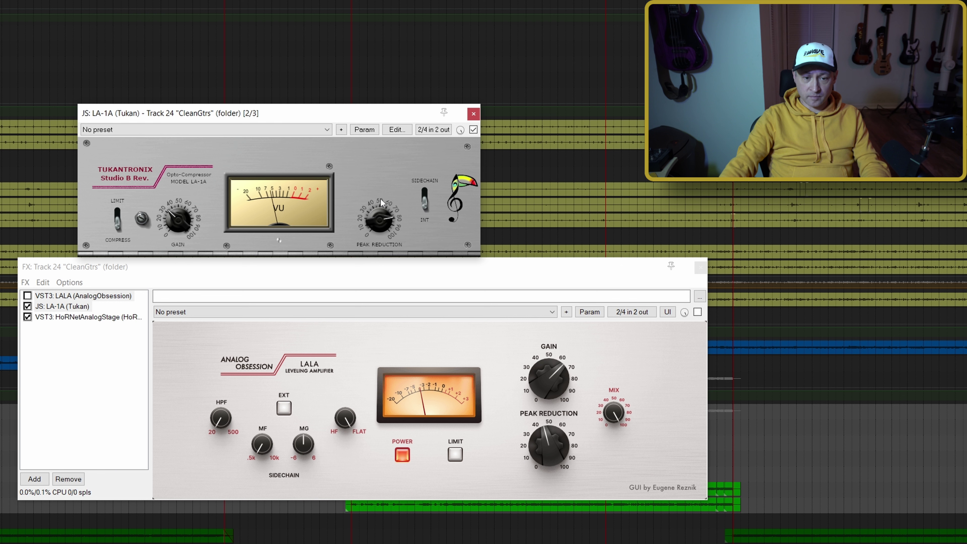
{"action": "left_click_drag", "start_coordinate": [195, 220], "coordinate": [184, 211]}
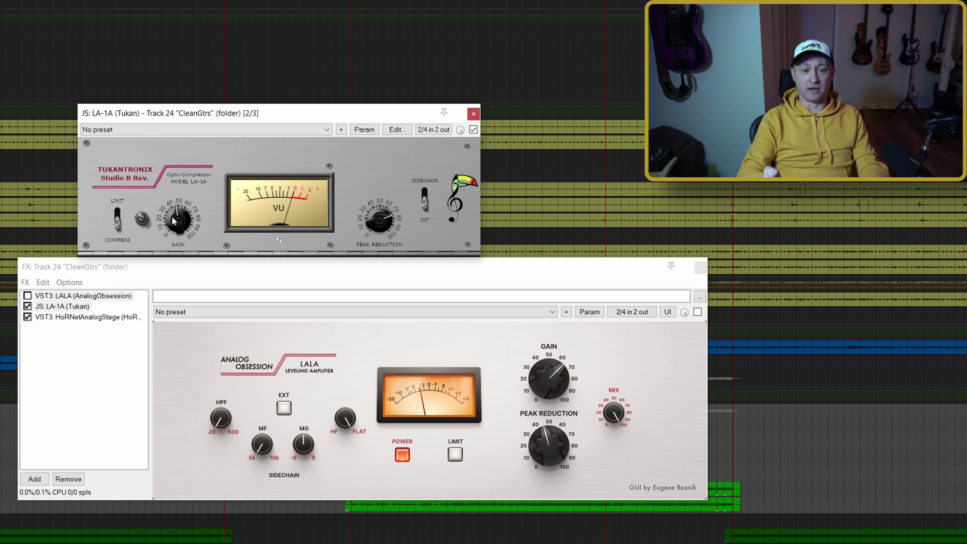
- Fine-tune LA-1A's Peak Reduction on the clean guitars, toggling its bypass to match the level
{"action": "left_click", "coordinate": [237, 271]}
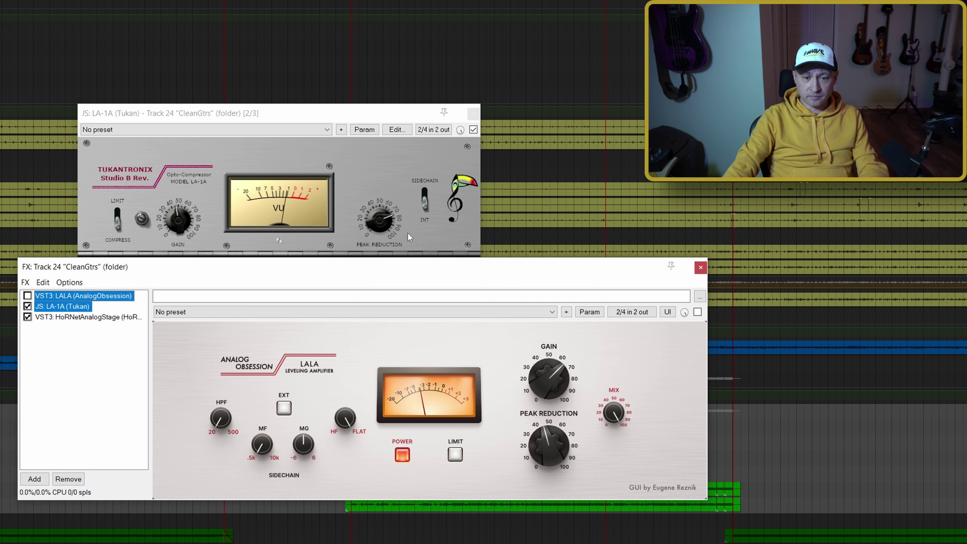
{"action": "left_click", "coordinate": [378, 221]}
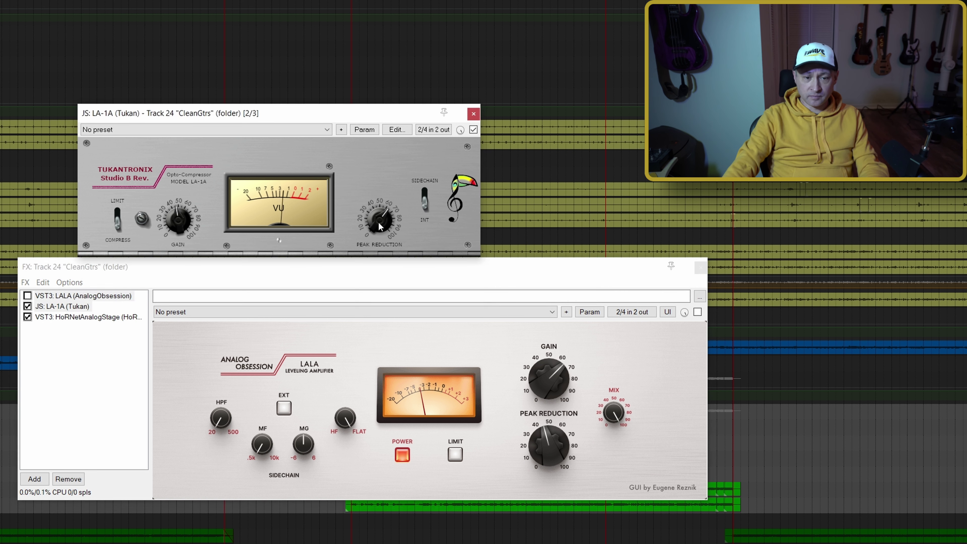
{"action": "left_click_drag", "start_coordinate": [378, 221], "coordinate": [378, 222]}
{"action": "left_click", "coordinate": [473, 130]}
{"action": "left_click", "coordinate": [473, 130]}
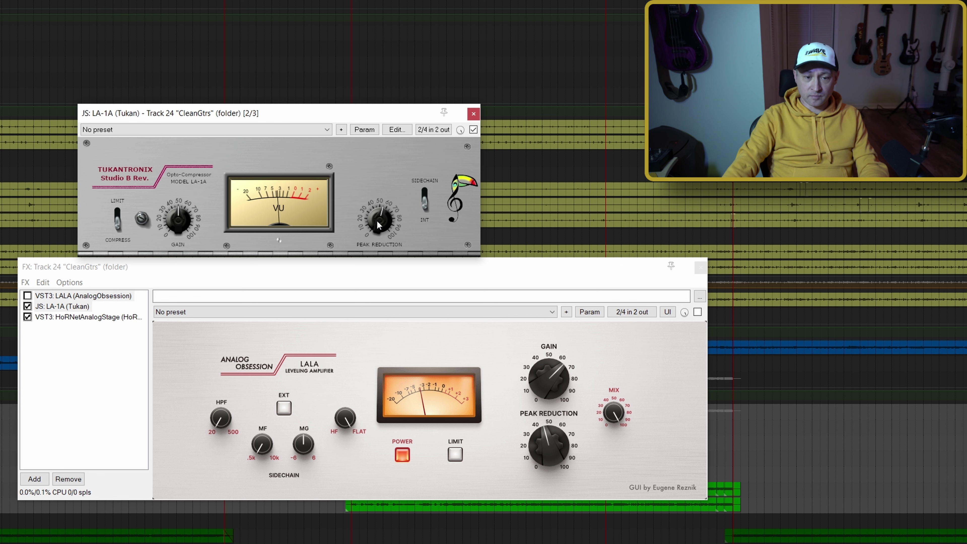
{"action": "left_click", "coordinate": [474, 130]}
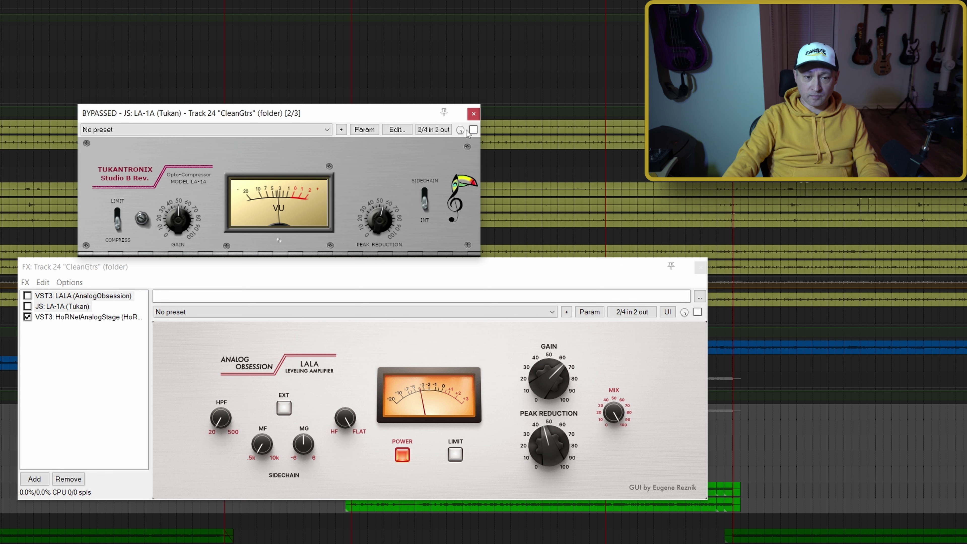
{"action": "left_click", "coordinate": [474, 130]}
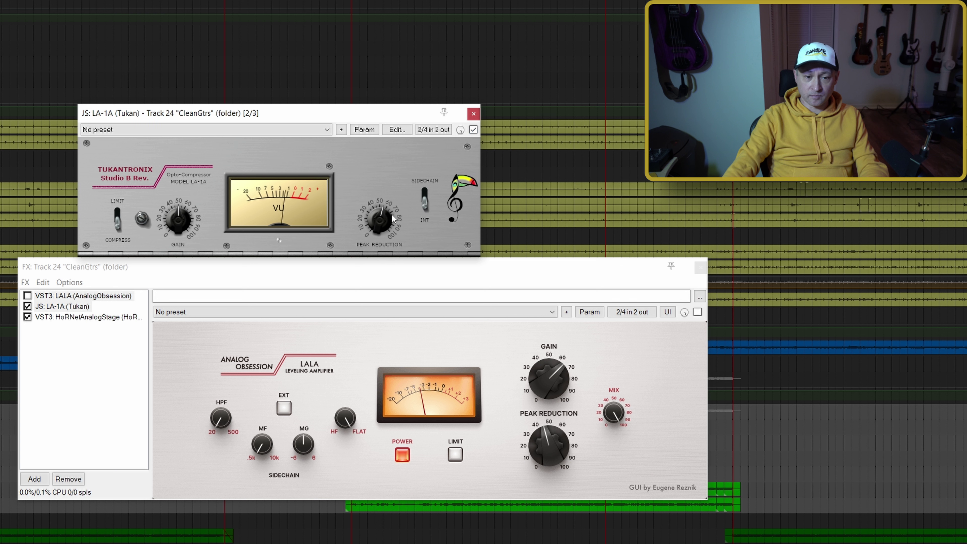
{"action": "scroll", "coordinate": [380, 221], "scroll_direction": "up", "scroll_amount": 2}
{"action": "left_click", "coordinate": [474, 130]}
{"action": "left_click", "coordinate": [473, 130]}
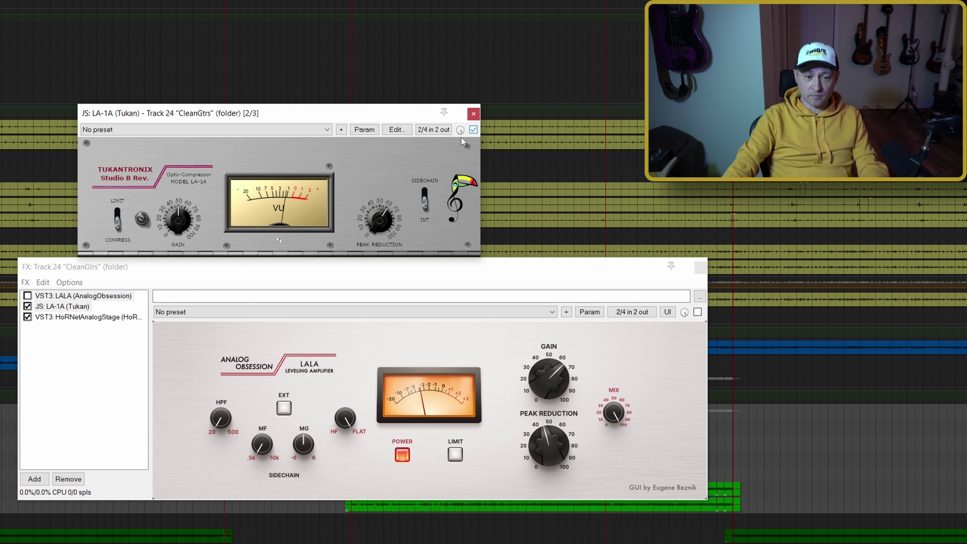
- Compare LALA and LA-1A on the clean guitars by swapping their bypass states, and close the plug-in windows
{"action": "left_click", "coordinate": [294, 274]}
{"action": "key", "text": "ctrl+b"}
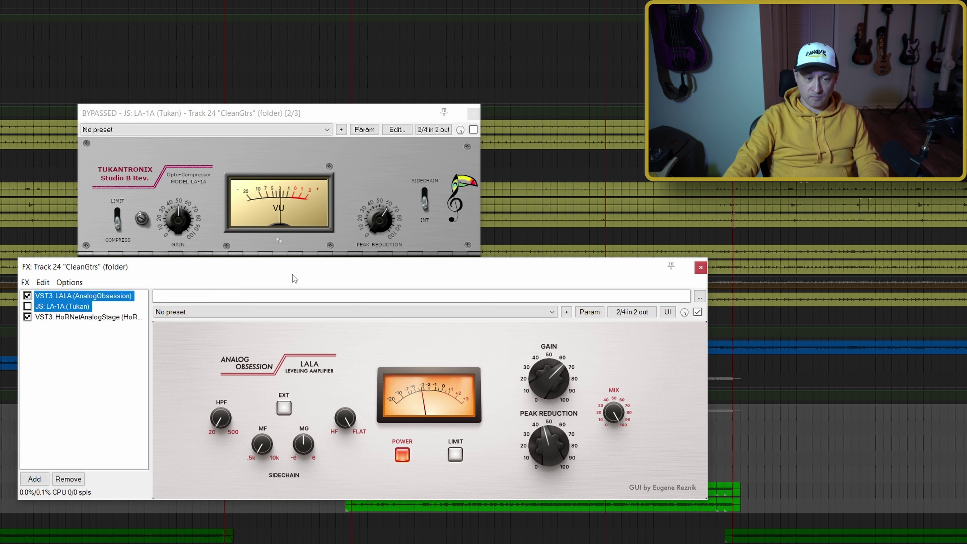
{"action": "key", "text": "ctrl+b"}
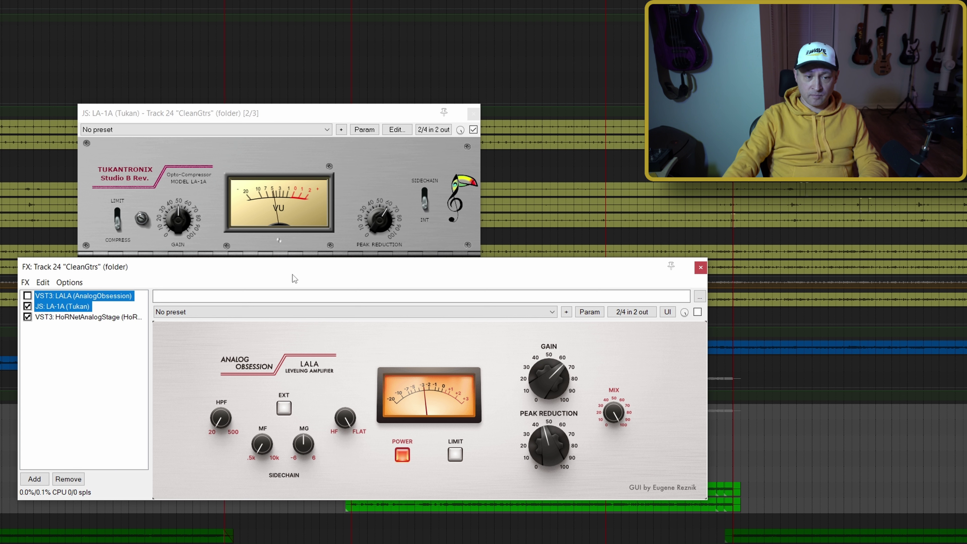
{"action": "key", "text": "ctrl+b"}
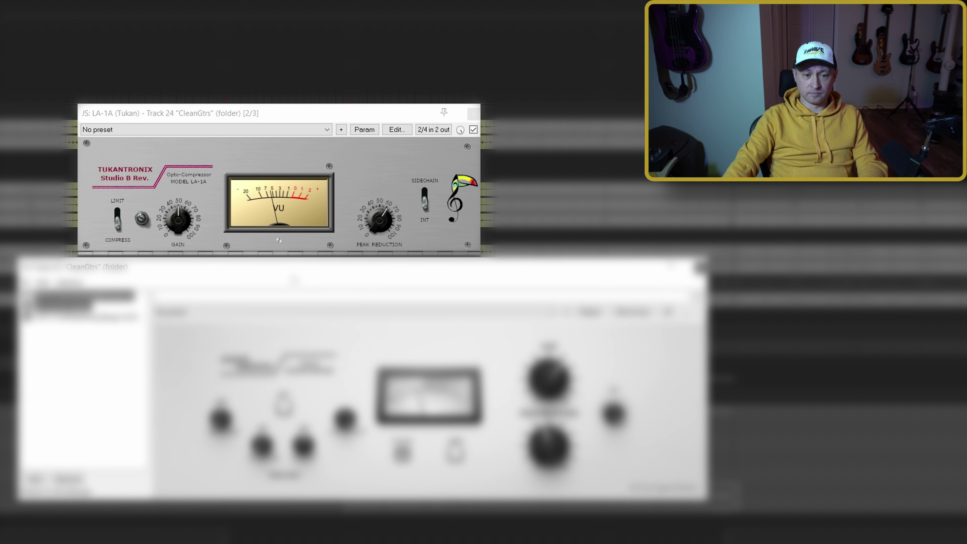
{"action": "key", "text": "b"}
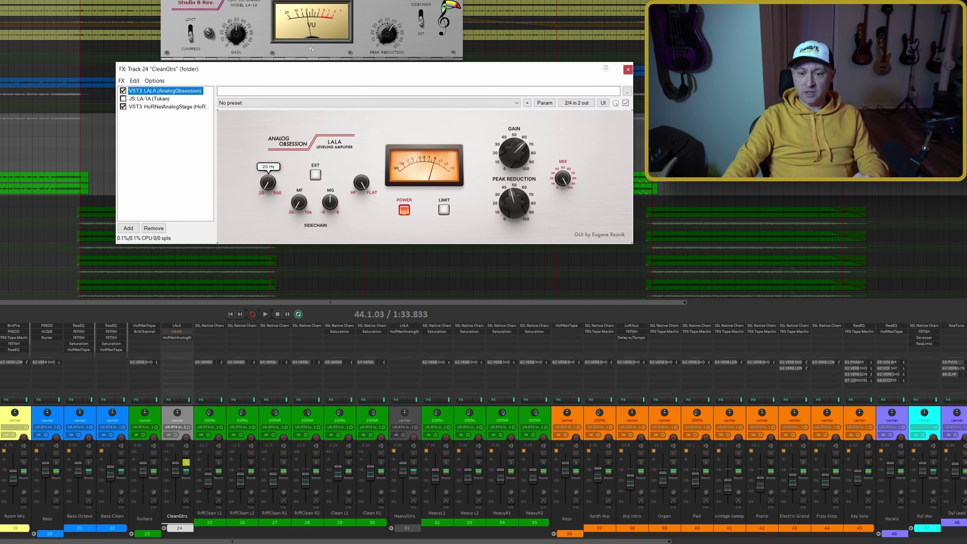
{"action": "key", "text": "Escape"}
{"action": "key", "text": "Escape"}
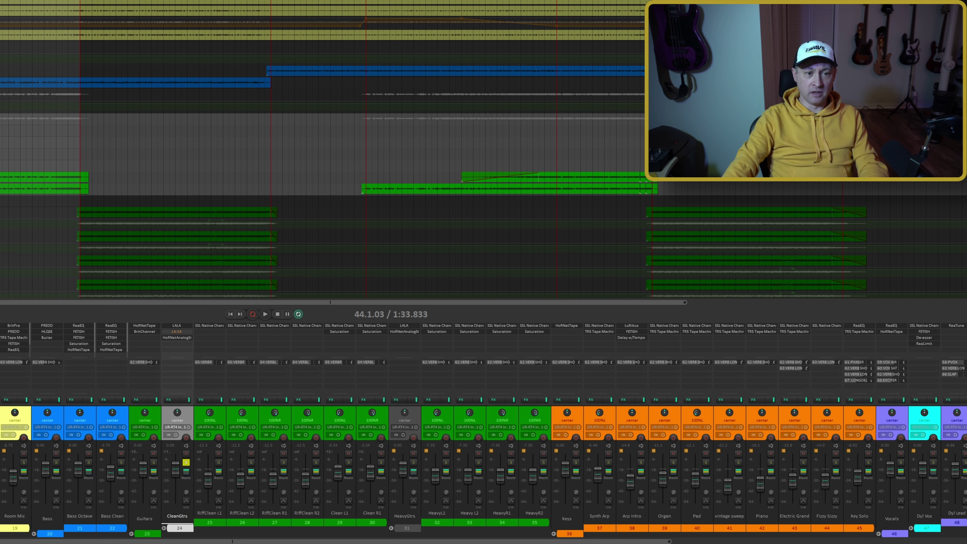
- Add the Tukan LA-1A to the HeavyGtrs folder track's effects chain, floated and bypassed directly after LALA
{"action": "scroll", "coordinate": [324, 153], "scroll_direction": "down", "scroll_amount": 5}
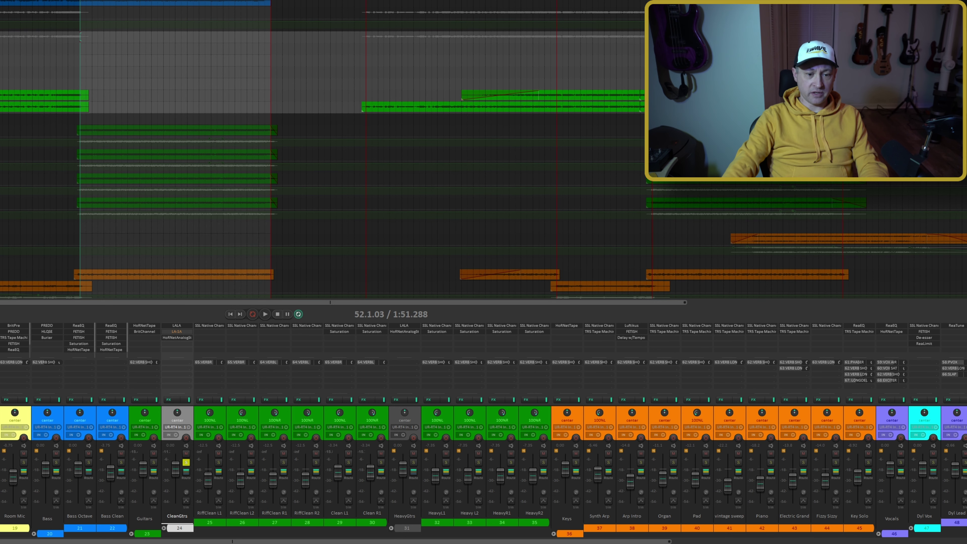
{"action": "left_click", "coordinate": [404, 351]}
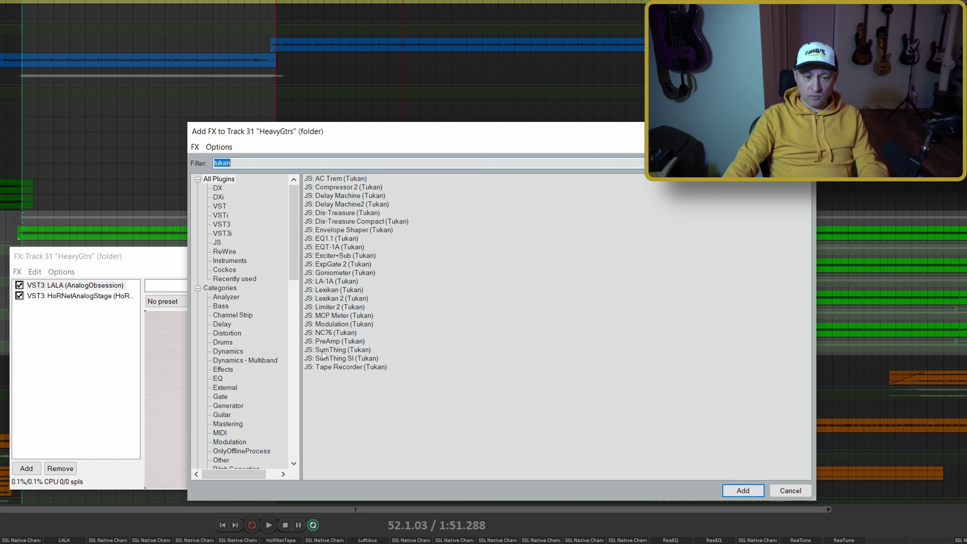
{"action": "double_click", "coordinate": [337, 282]}
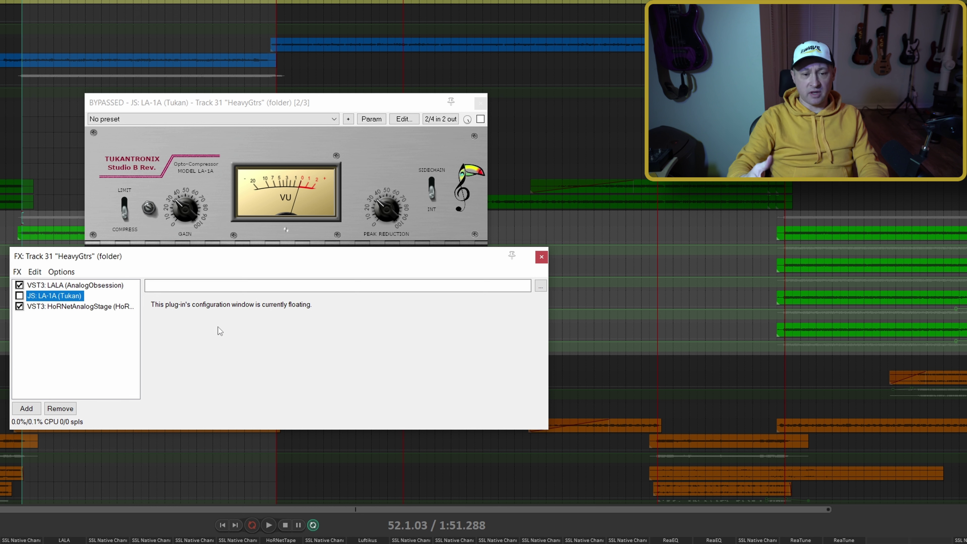
- During playback, bypass LALA, enable LA-1A on the heavy guitars, and adjust its Peak Reduction while checking it against bypass
{"action": "left_click", "coordinate": [97, 286]}
{"action": "key", "text": "space"}
{"action": "left_click", "coordinate": [19, 285]}
{"action": "left_click", "coordinate": [481, 119]}
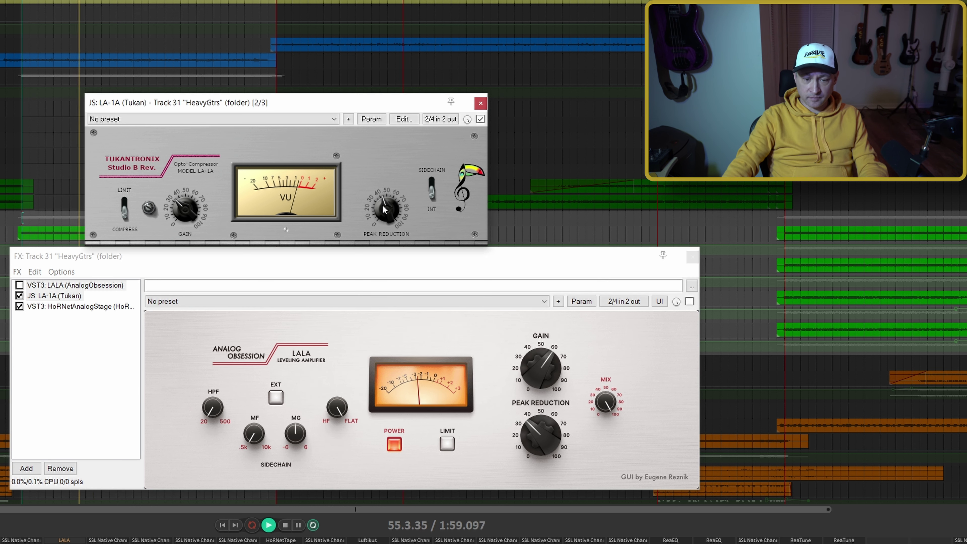
{"action": "left_click", "coordinate": [480, 119]}
{"action": "left_click", "coordinate": [481, 119]}
{"action": "left_click", "coordinate": [481, 119]}
{"action": "left_click", "coordinate": [481, 118]}
- Compare LALA and LA-1A on the heavy guitars by repeatedly swapping their bypass states, and close the HeavyGtrs effects chain
{"action": "left_click", "coordinate": [351, 263]}
{"action": "key", "text": "space"}
{"action": "key", "text": "ctrl+b"}
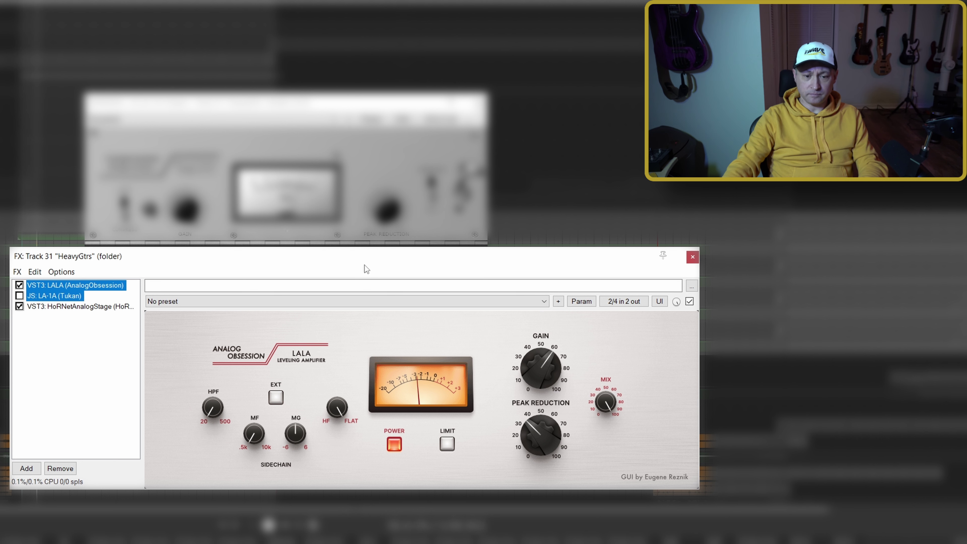
{"action": "key", "text": "ctrl+b"}
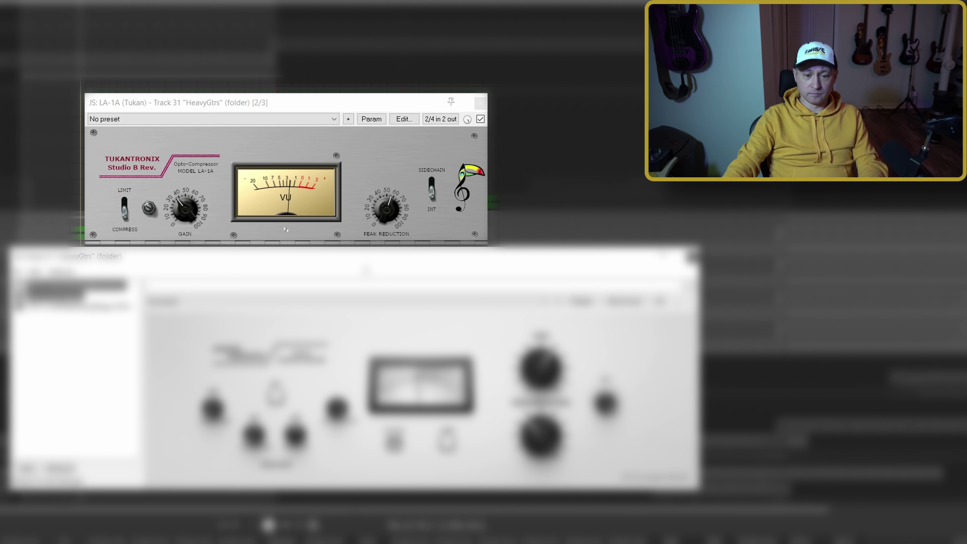
{"action": "key", "text": "ctrl+b"}
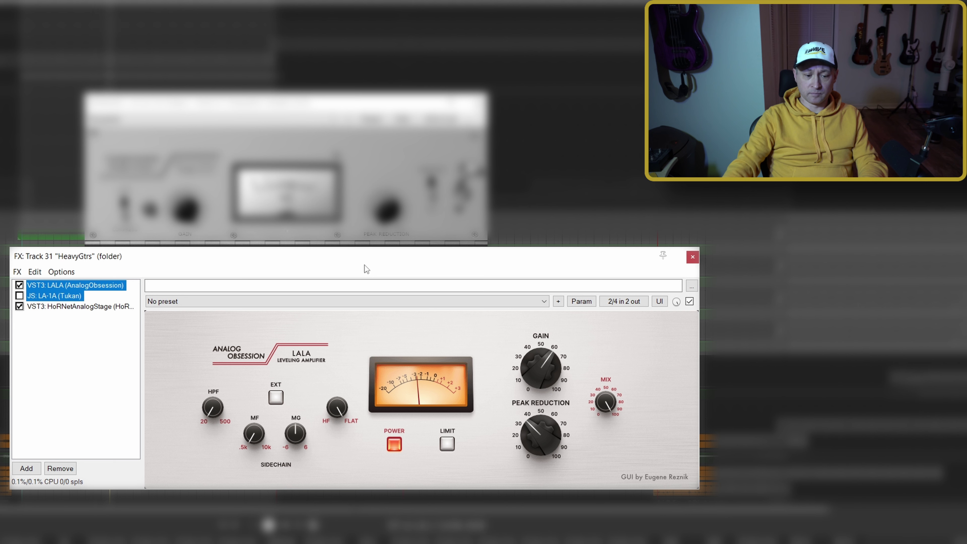
{"action": "key", "text": "ctrl+b"}
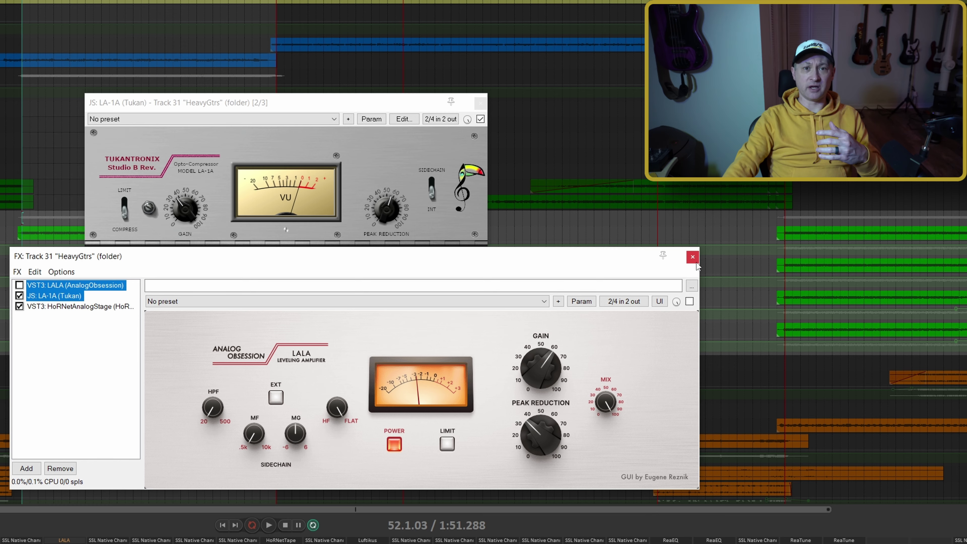
{"action": "left_click", "coordinate": [694, 263]}
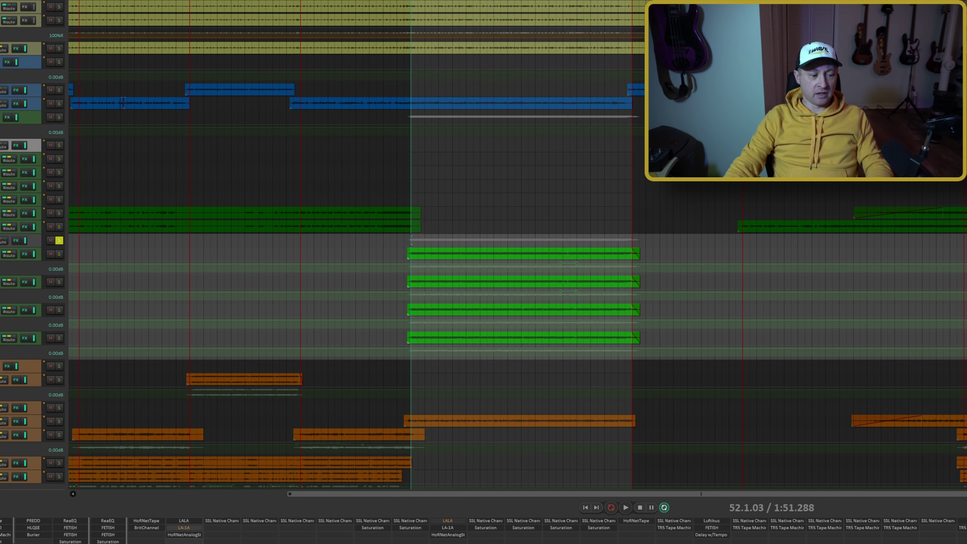
- Add the Tukan Tape Recorder to the Master Track's chain after TR5 Tape Machine 440, bypassed and floated above the chain window
{"action": "left_click", "coordinate": [154, 529]}
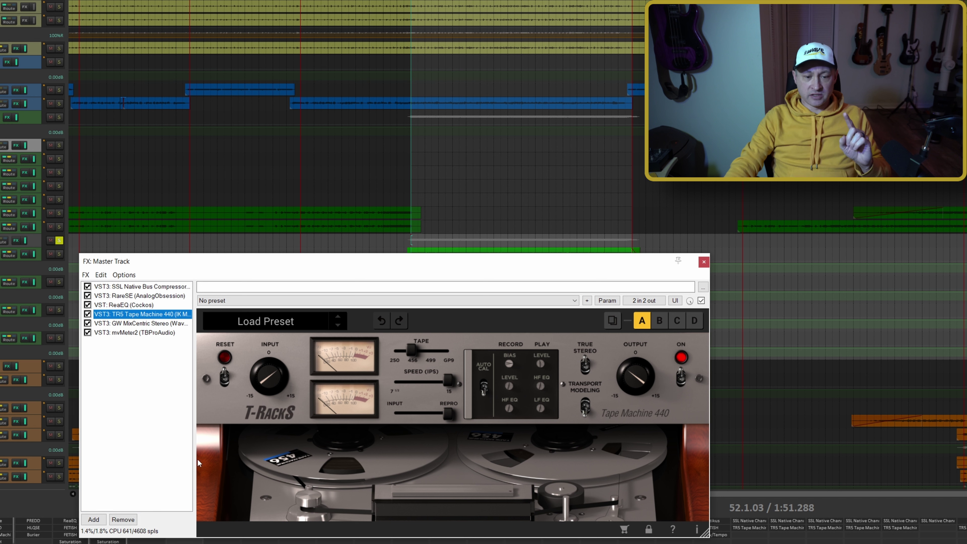
{"action": "left_click", "coordinate": [93, 519]}
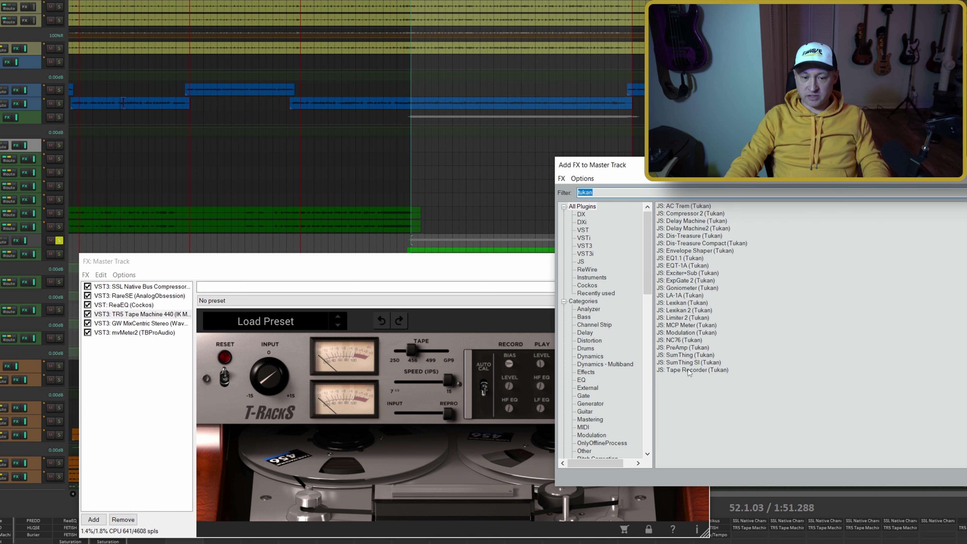
{"action": "double_click", "coordinate": [683, 370]}
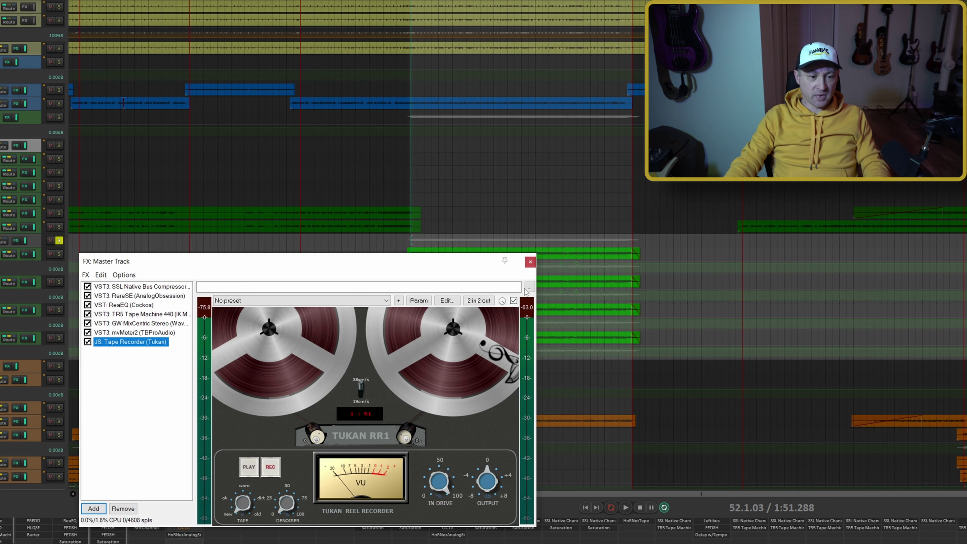
{"action": "double_click", "coordinate": [154, 342]}
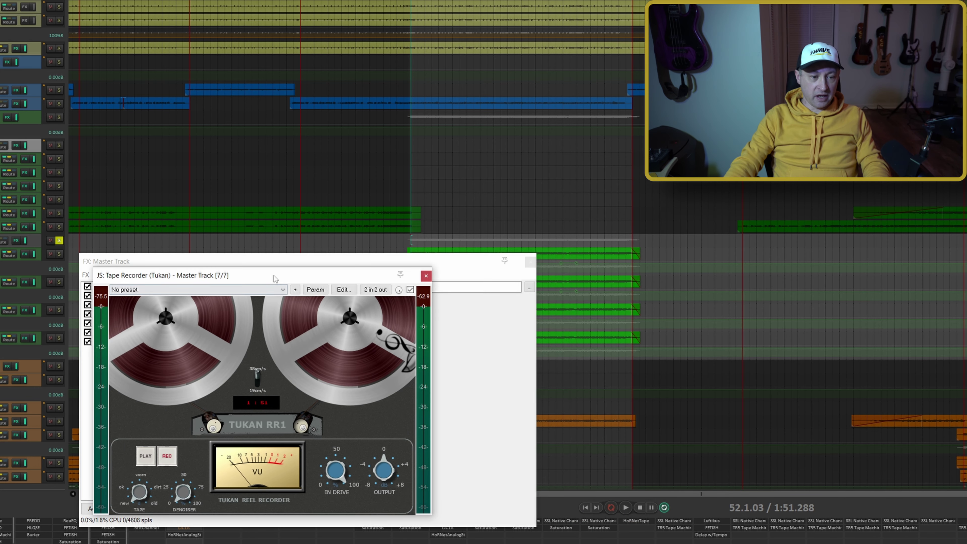
{"action": "left_click_drag", "start_coordinate": [275, 278], "coordinate": [355, 15]}
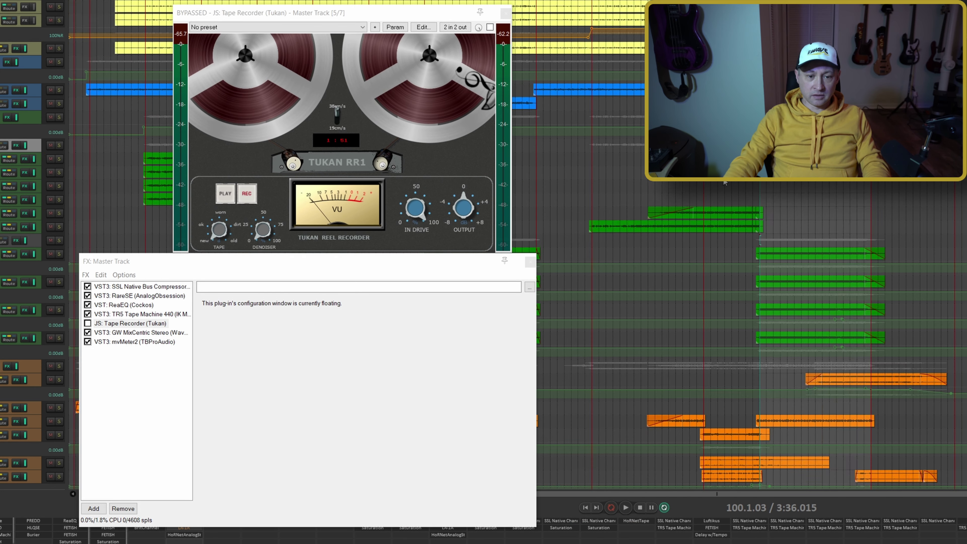
- Select TR5 Tape Machine 440 and Tape Recorder in the master's effects chain and compare them by swapping their bypass states
{"action": "scroll", "coordinate": [725, 183], "scroll_direction": "right", "scroll_amount": 5}
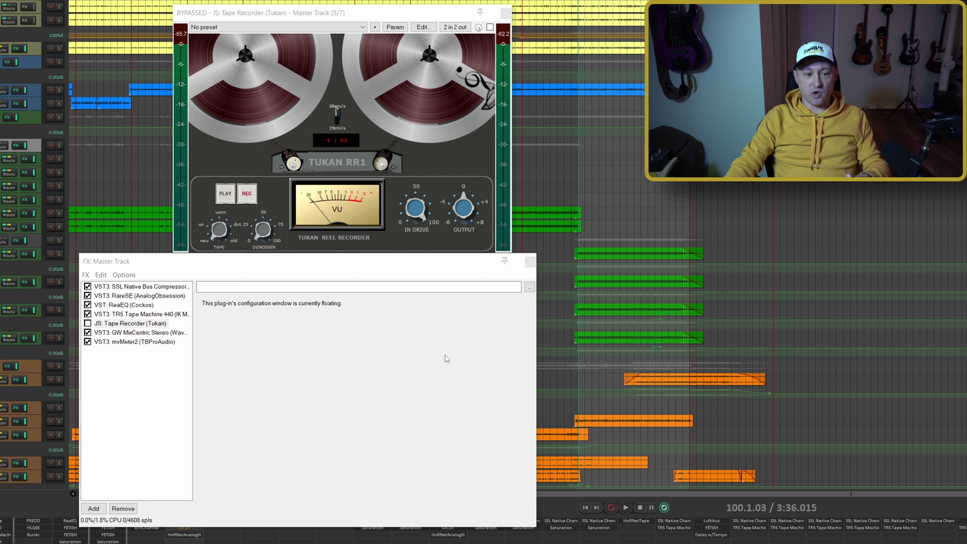
{"action": "left_click", "coordinate": [327, 265]}
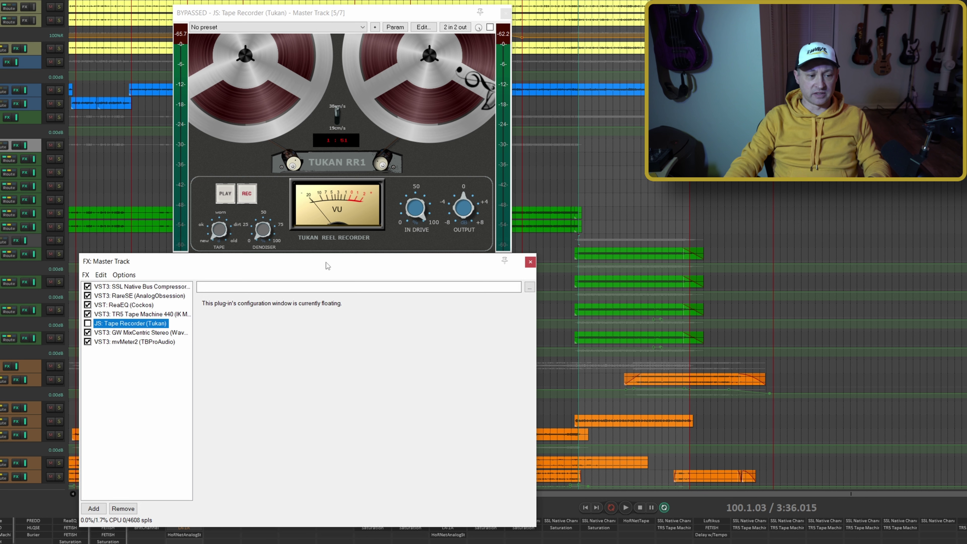
{"action": "key", "text": "shift+Up"}
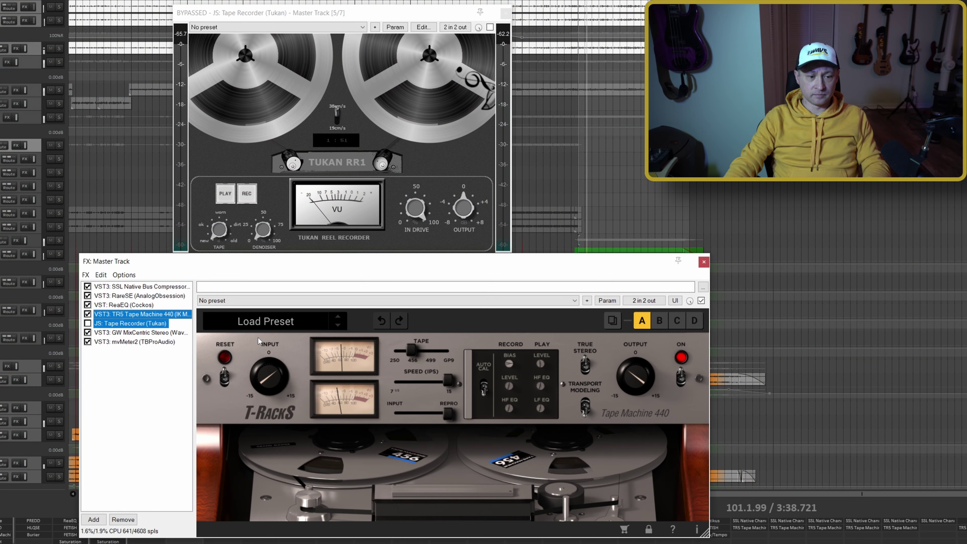
{"action": "key", "text": "ctrl+b"}
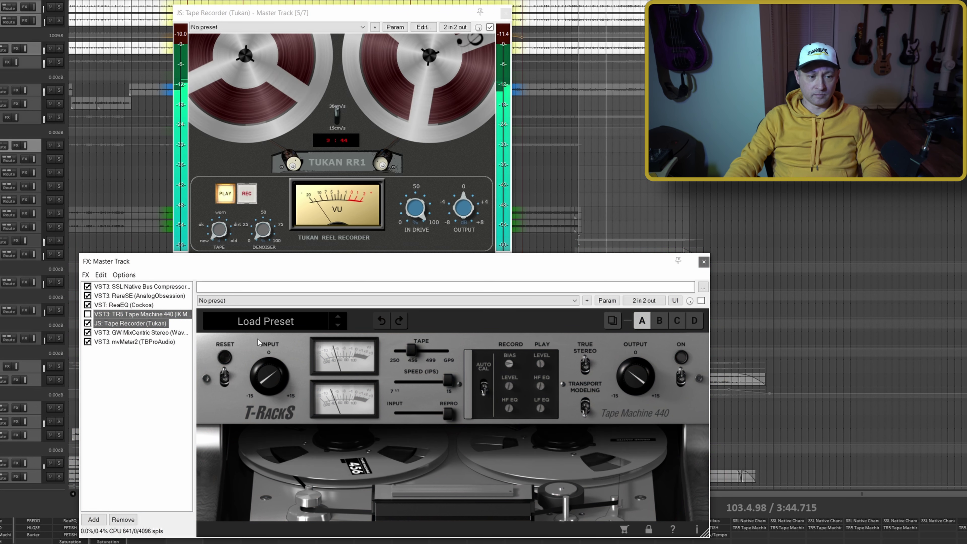
{"action": "key", "text": "space"}
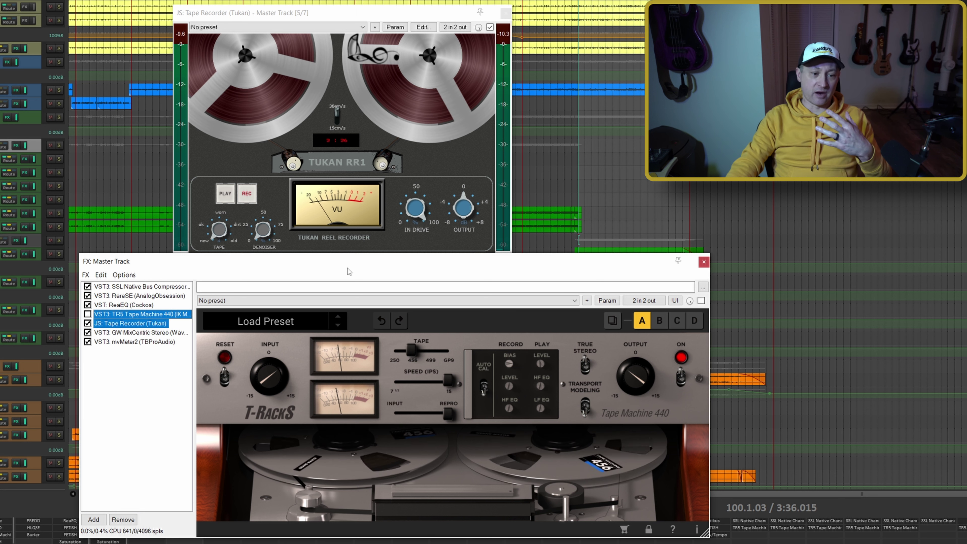
- Replay the loop and repeatedly swap the bypass states of TR5 Tape Machine 440 and Tape Recorder on the master
{"action": "left_click", "coordinate": [341, 13]}
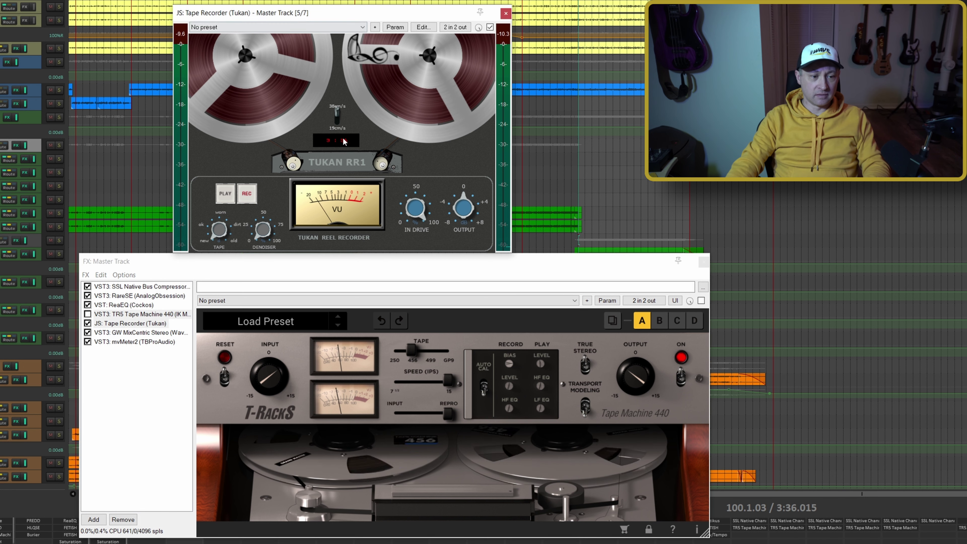
{"action": "key", "text": "space"}
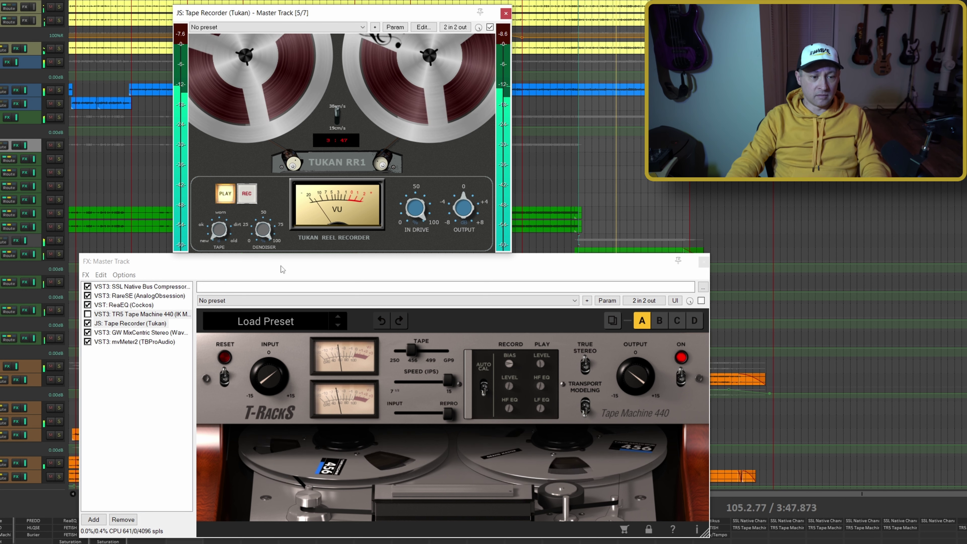
{"action": "left_click", "coordinate": [294, 267]}
{"action": "key", "text": "ctrl+b"}
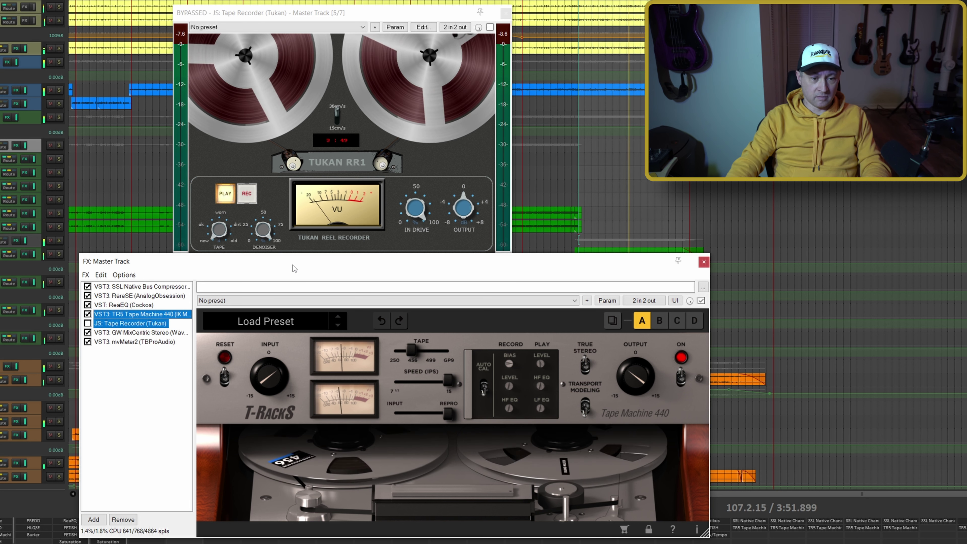
{"action": "key", "text": "ctrl+b"}
{"action": "left_click", "coordinate": [464, 214]}
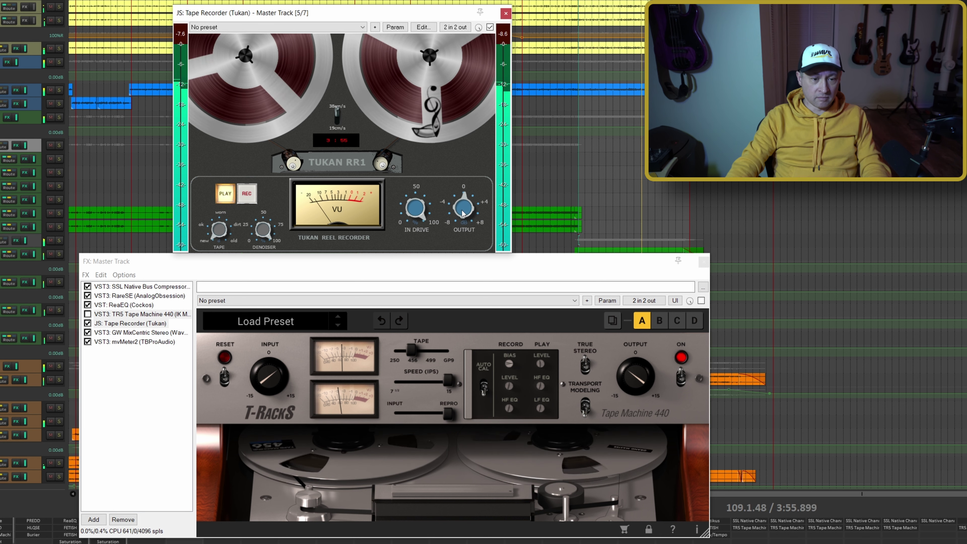
{"action": "left_click", "coordinate": [412, 262]}
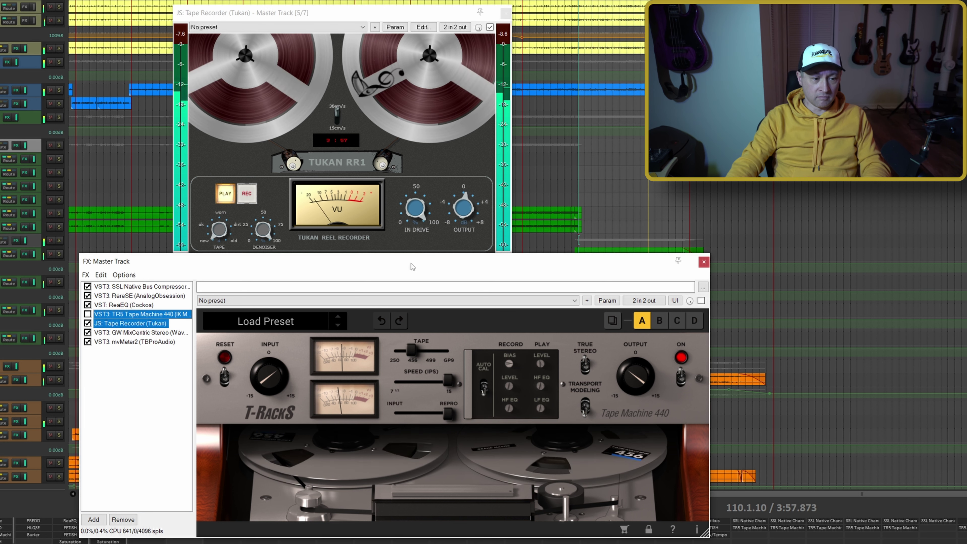
{"action": "key", "text": "b"}
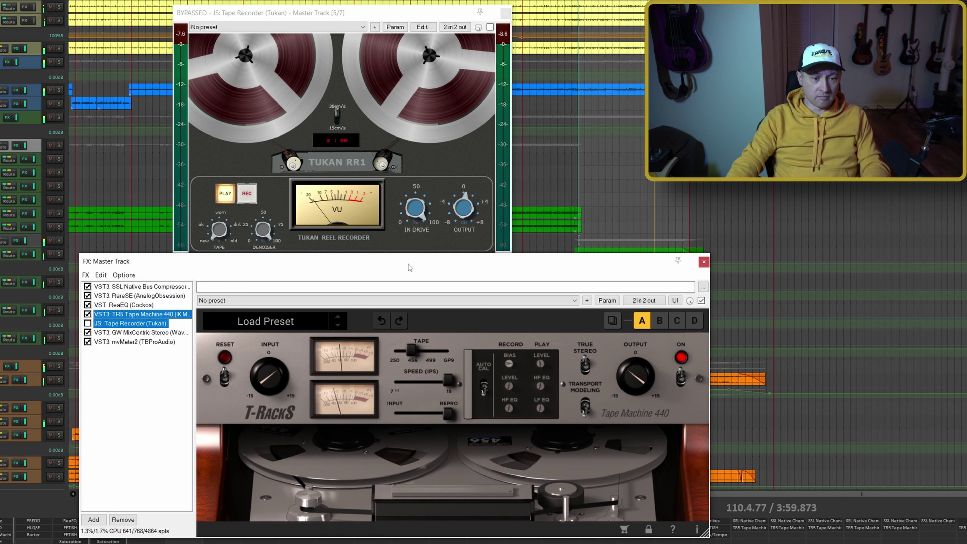
- Lower the In Drive of the master's Tape Recorder and check it against TR5 Tape Machine 440
{"action": "left_click", "coordinate": [415, 214]}
{"action": "left_click_drag", "start_coordinate": [413, 228], "coordinate": [413, 240]}
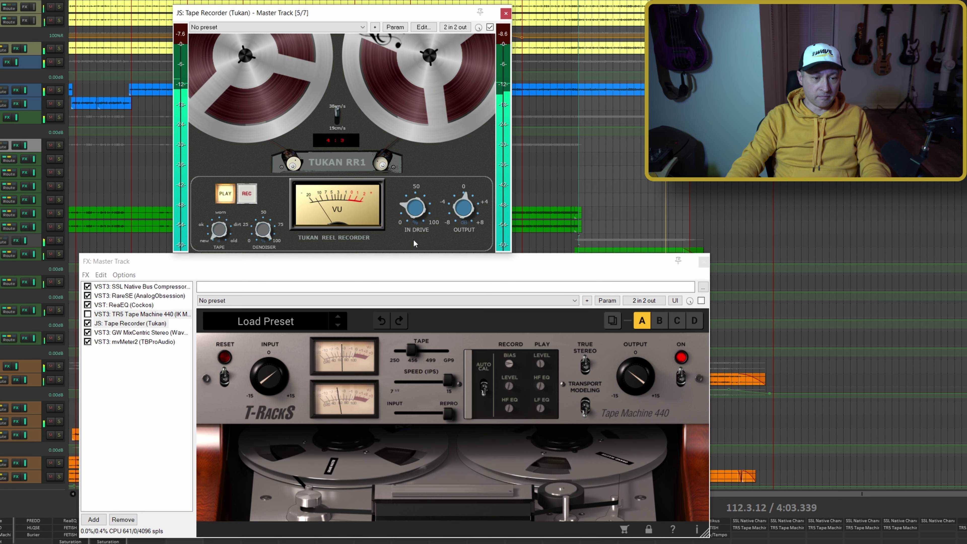
{"action": "left_click", "coordinate": [405, 263]}
{"action": "key", "text": "ctrl+b"}
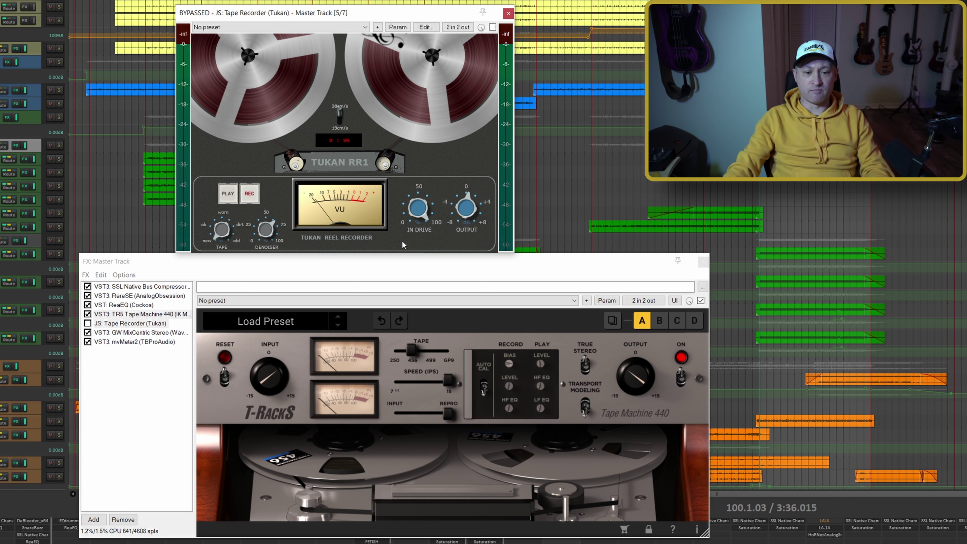
- Close the Master Track's effects chain and the floating Tape Recorder window
{"action": "left_click", "coordinate": [704, 261]}
{"action": "left_click", "coordinate": [704, 262]}
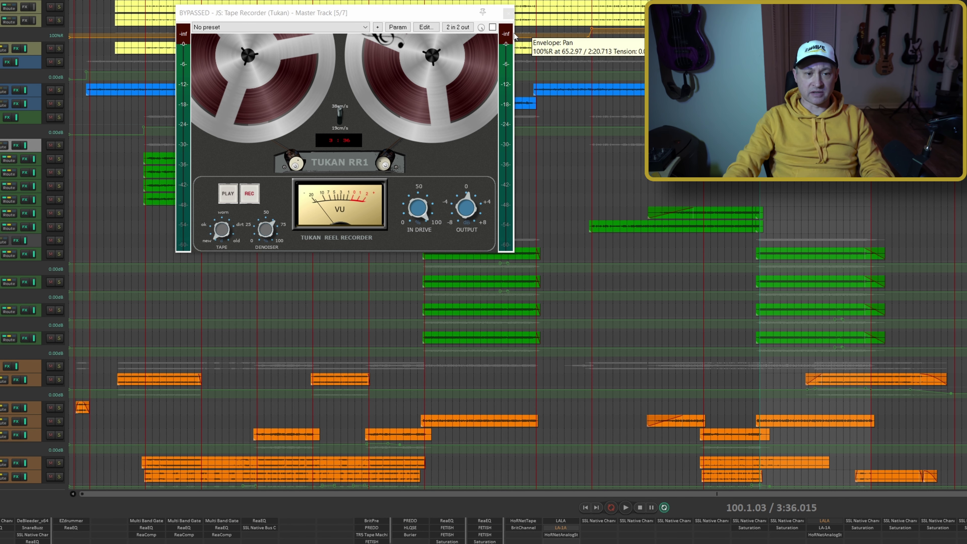
{"action": "left_click", "coordinate": [509, 14]}
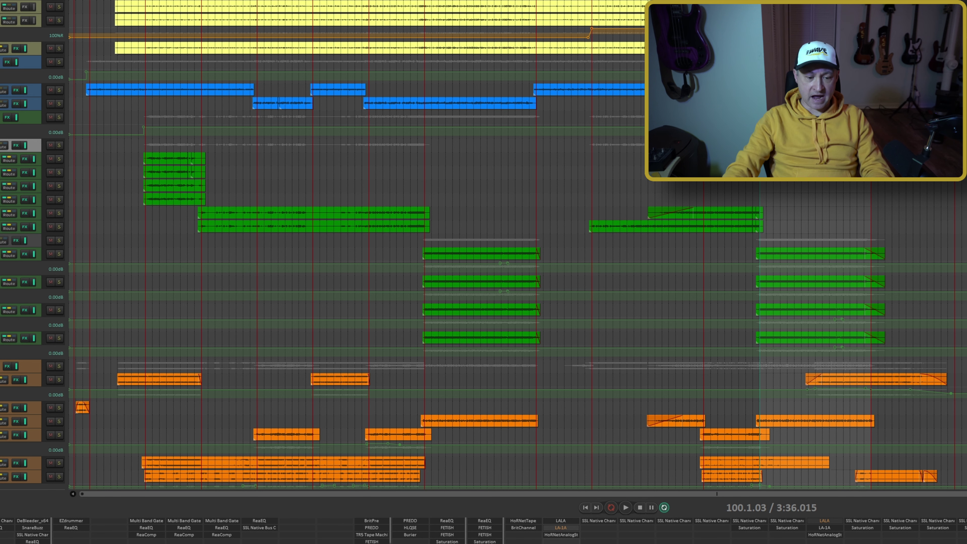
- Add the Tukan Tape Recorder after HoRNetTape on the Bass Octave track, bypassed and floated above the chain window
{"action": "key", "text": "F6"}
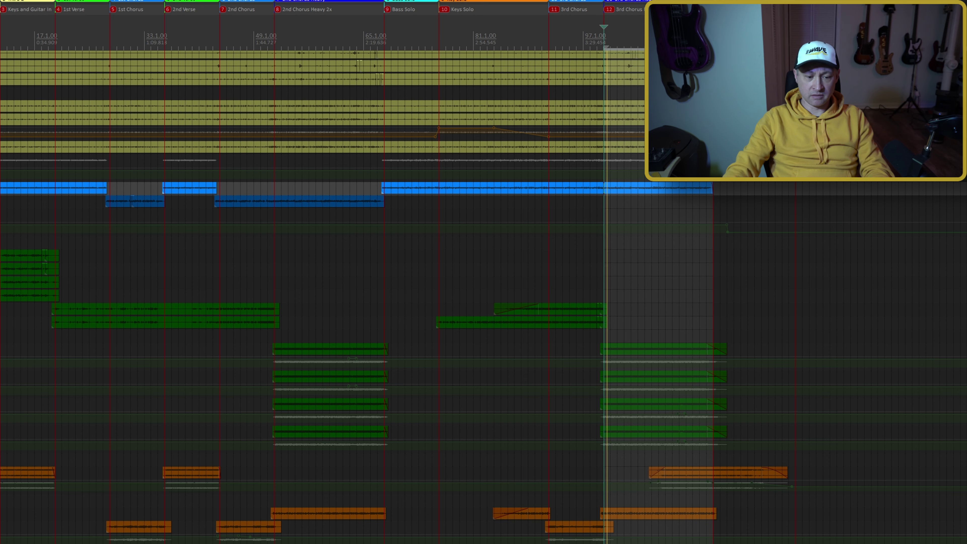
{"action": "left_click_drag", "start_coordinate": [358, 324], "coordinate": [486, 259]}
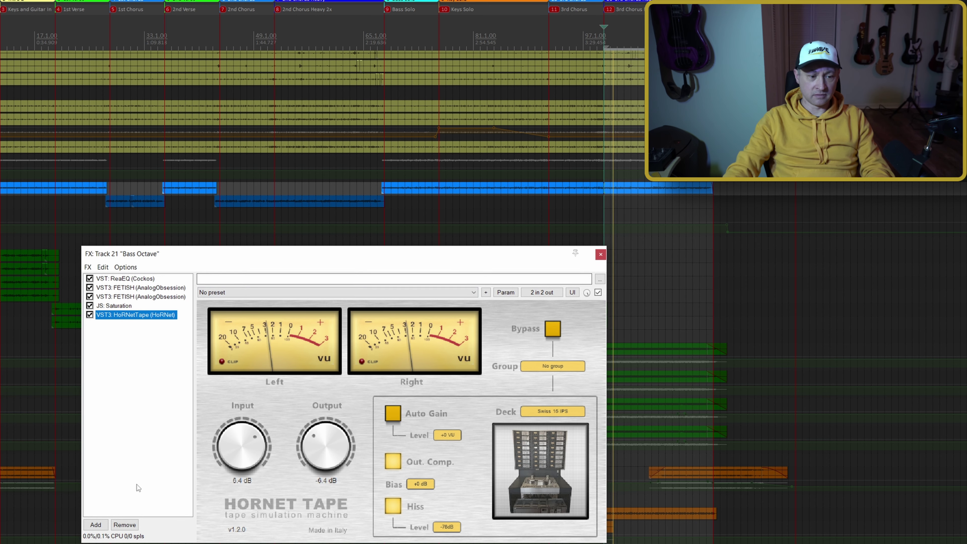
{"action": "left_click", "coordinate": [95, 525]}
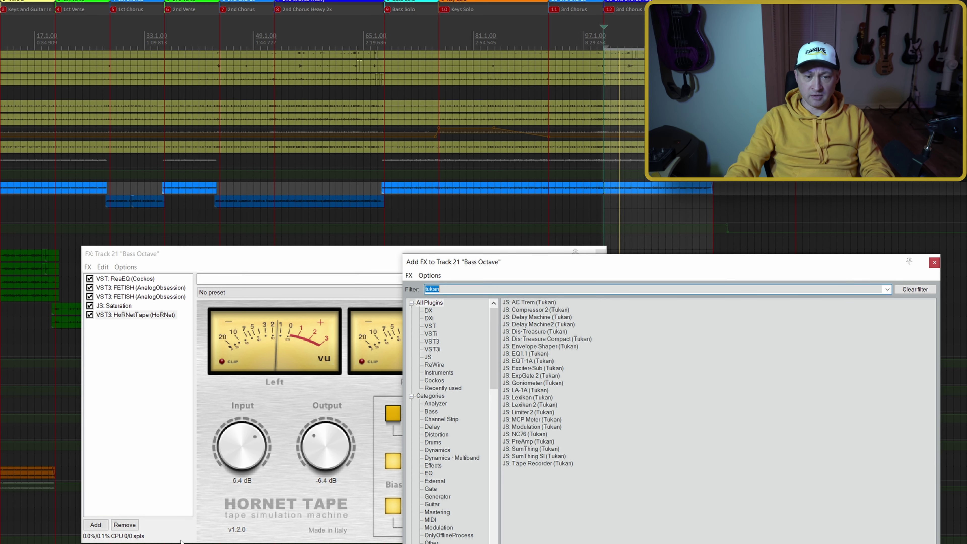
{"action": "double_click", "coordinate": [537, 464]}
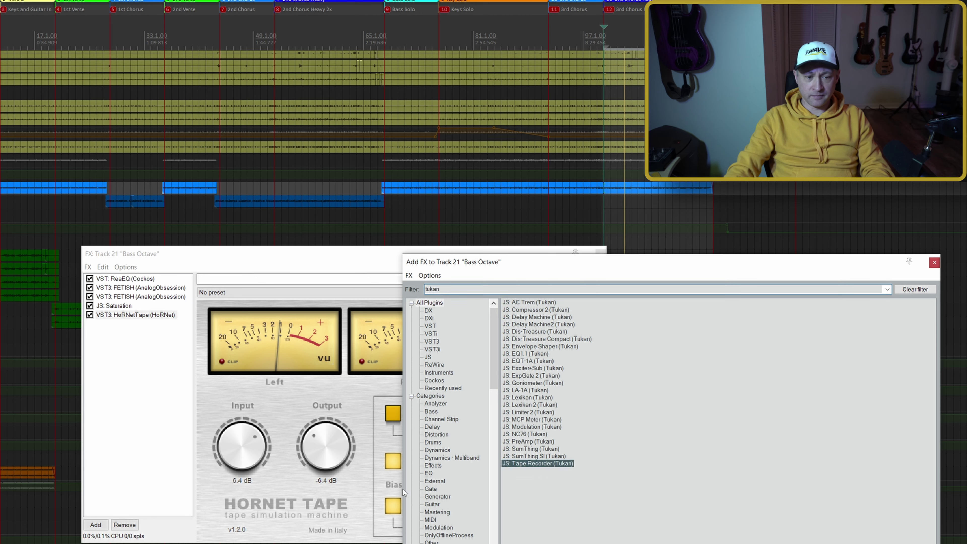
{"action": "left_click", "coordinate": [90, 324]}
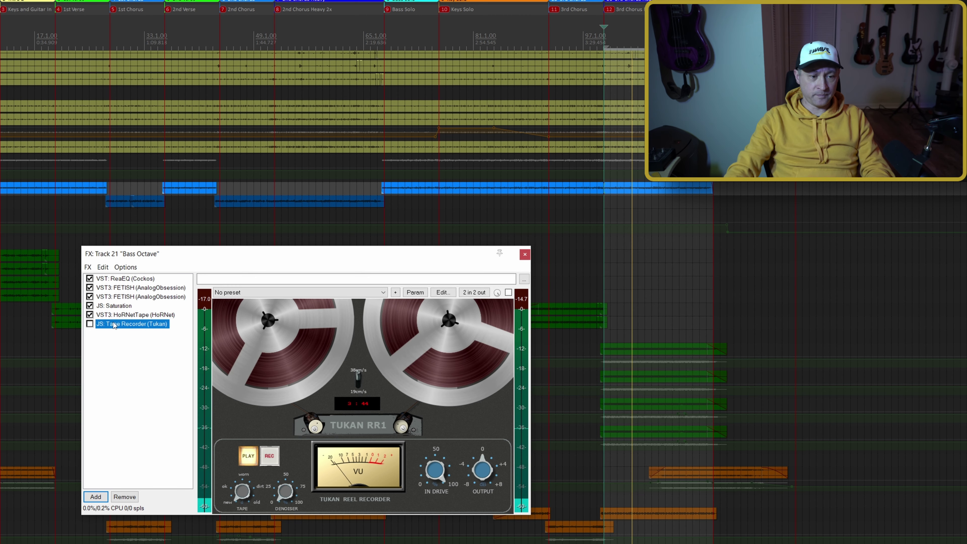
{"action": "double_click", "coordinate": [137, 323]}
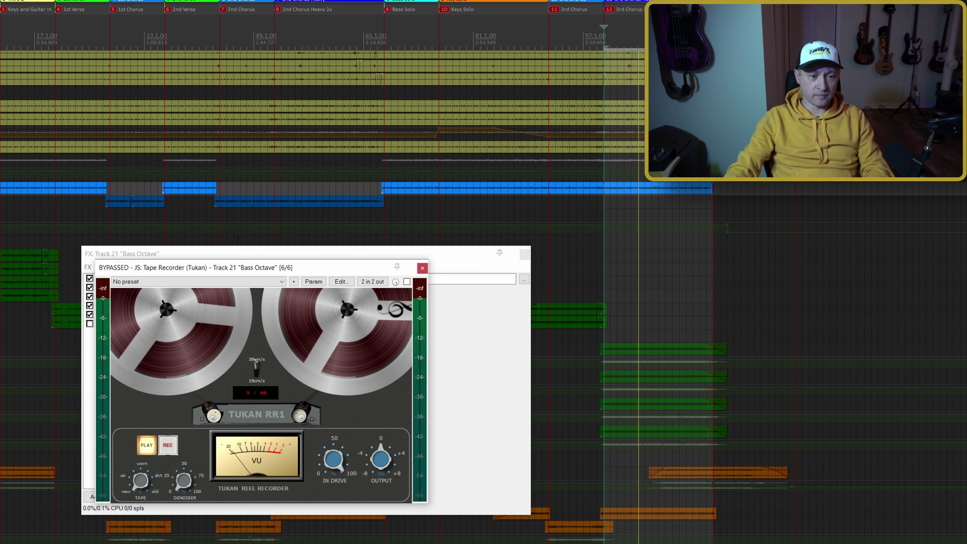
{"action": "left_click_drag", "start_coordinate": [255, 266], "coordinate": [288, 9]}
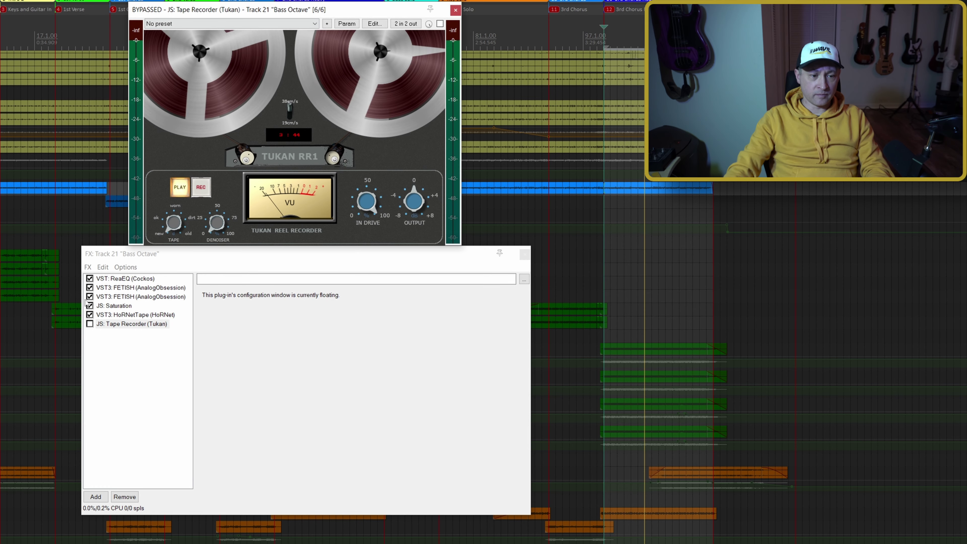
- During playback, bypass HoRNetTape, enable Tape Recorder on Bass Octave, and adjust its Tape and Denoiser controls
{"action": "left_click", "coordinate": [157, 416]}
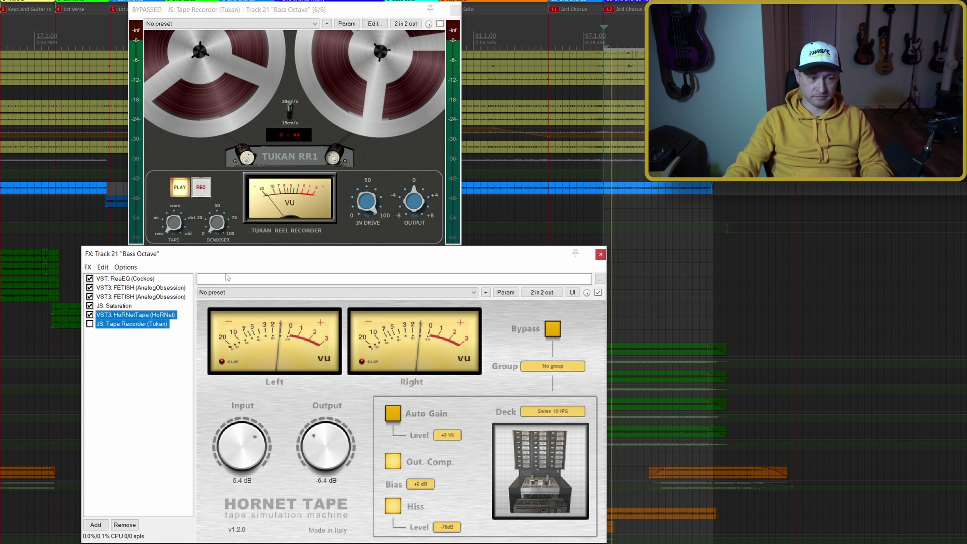
{"action": "left_click", "coordinate": [89, 314]}
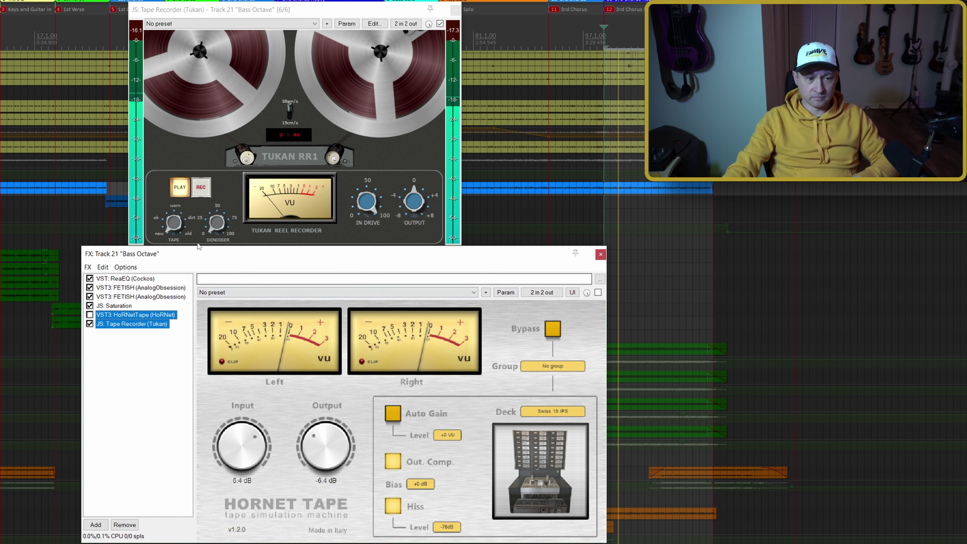
{"action": "left_click", "coordinate": [174, 223]}
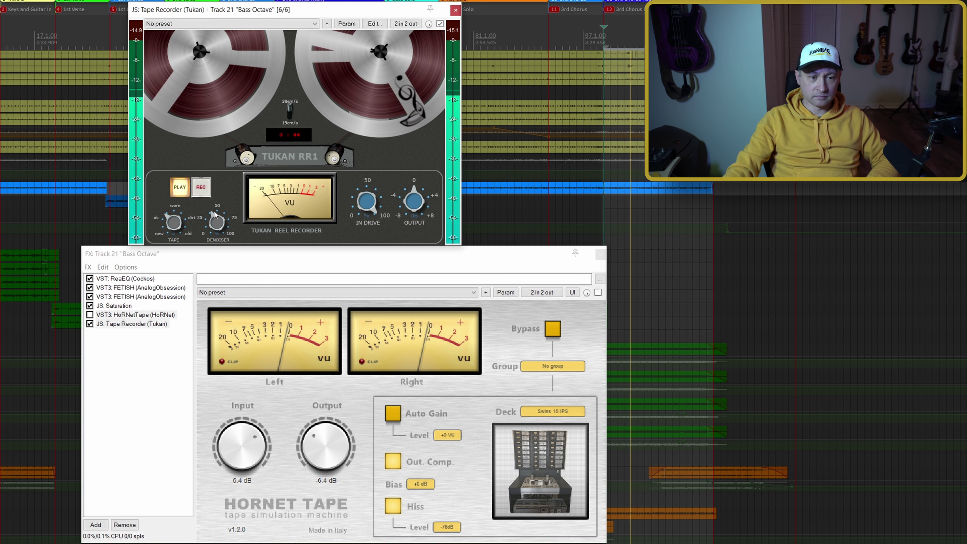
{"action": "left_click", "coordinate": [318, 275]}
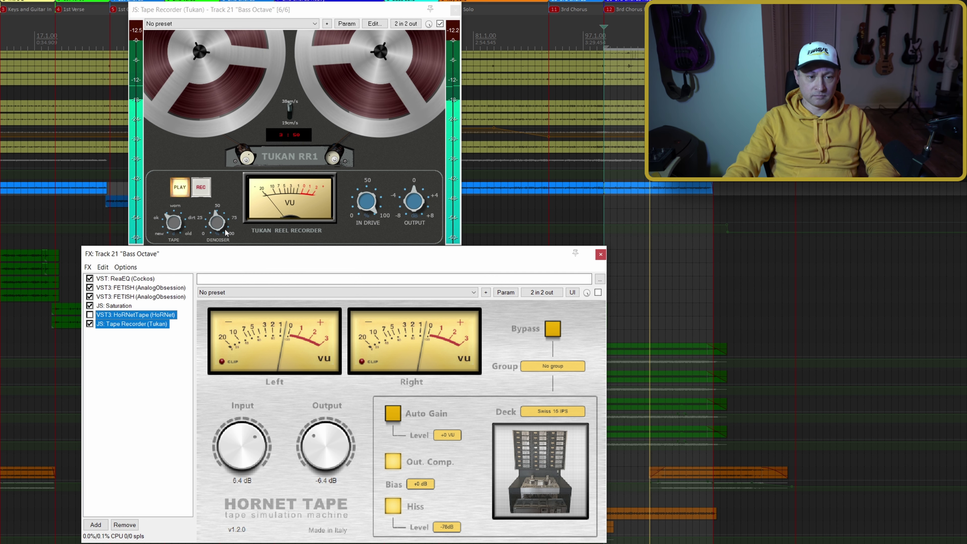
{"action": "left_click", "coordinate": [192, 226]}
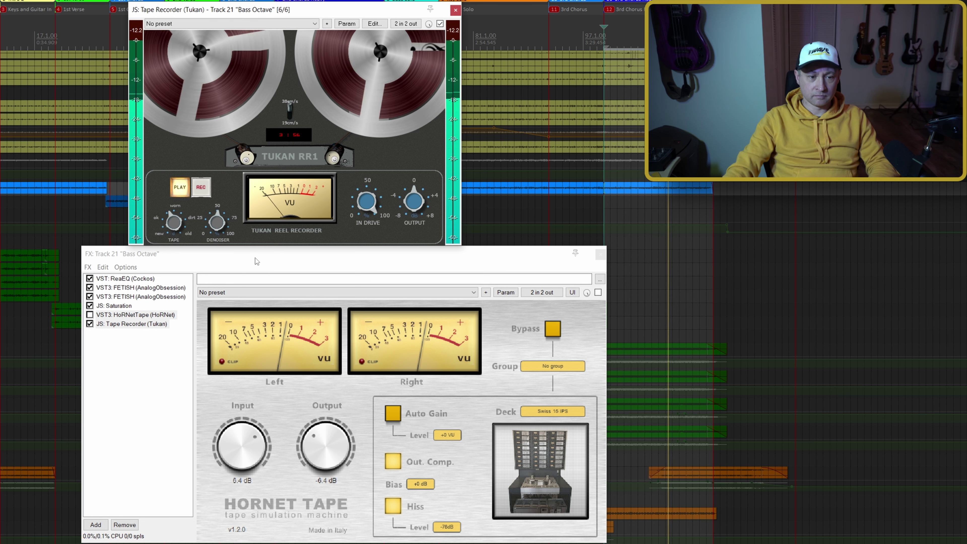
{"action": "left_click", "coordinate": [262, 263]}
{"action": "key", "text": "space"}
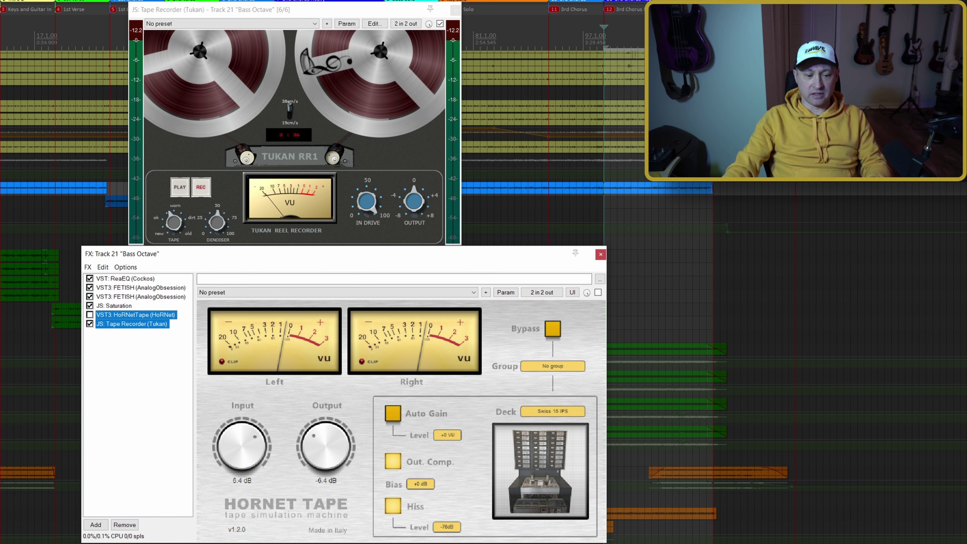
- Compare HoRNetTape and Tape Recorder on the Bass Octave track by repeatedly swapping their bypass states
{"action": "key", "text": "ctrl+b"}
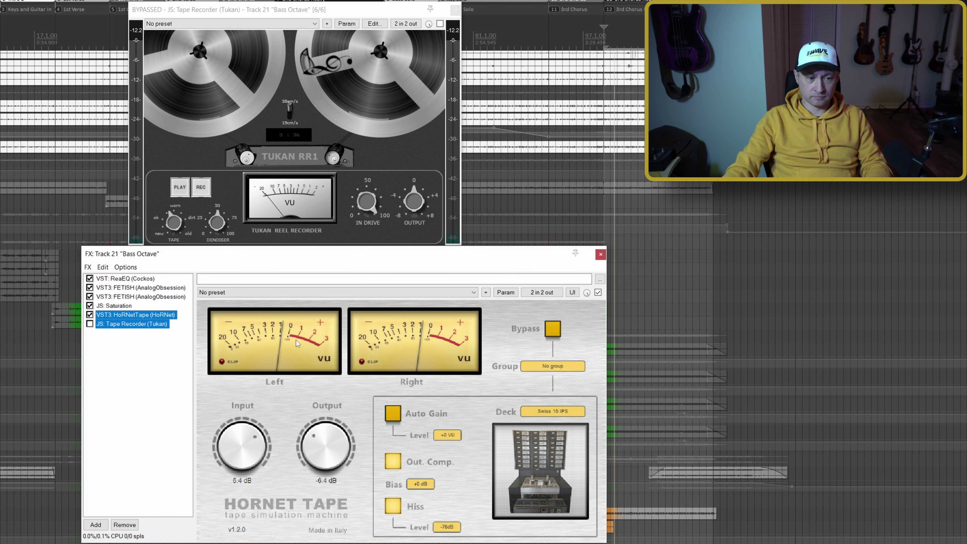
{"action": "key", "text": "ctrl+b"}
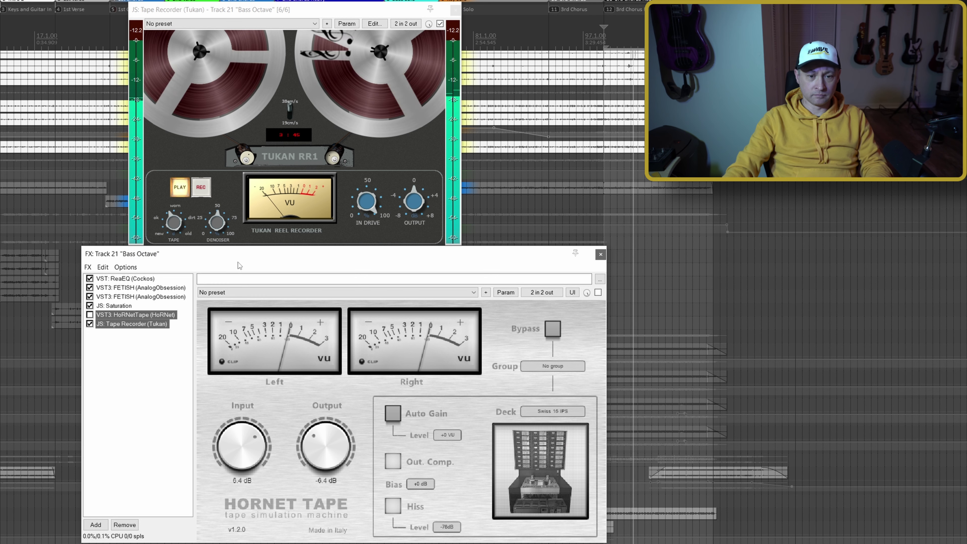
{"action": "key", "text": "ctrl+b"}
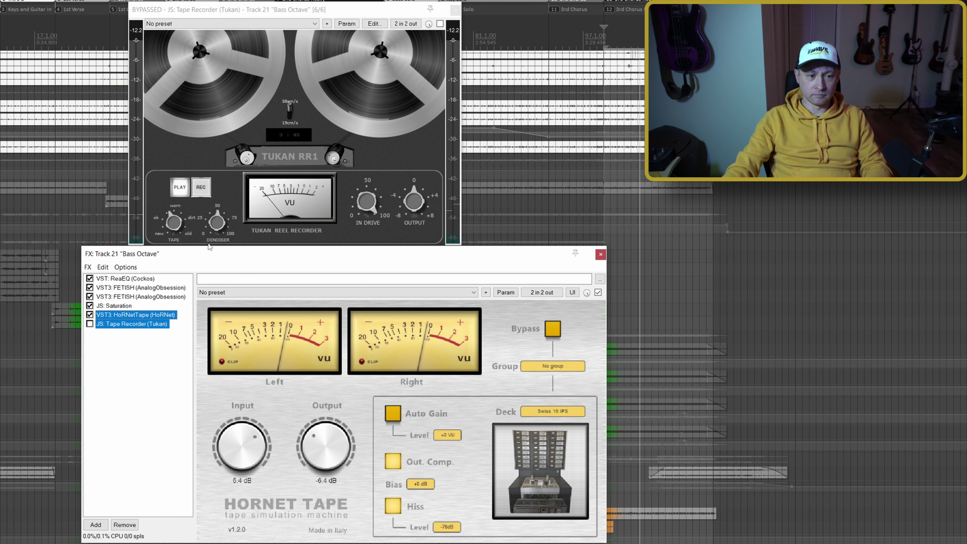
- Fine-tune the Bass Octave Tape Recorder's Tape and Denoiser controls with it enabled instead of HoRNetTape, and close both effects windows
{"action": "left_click", "coordinate": [174, 221]}
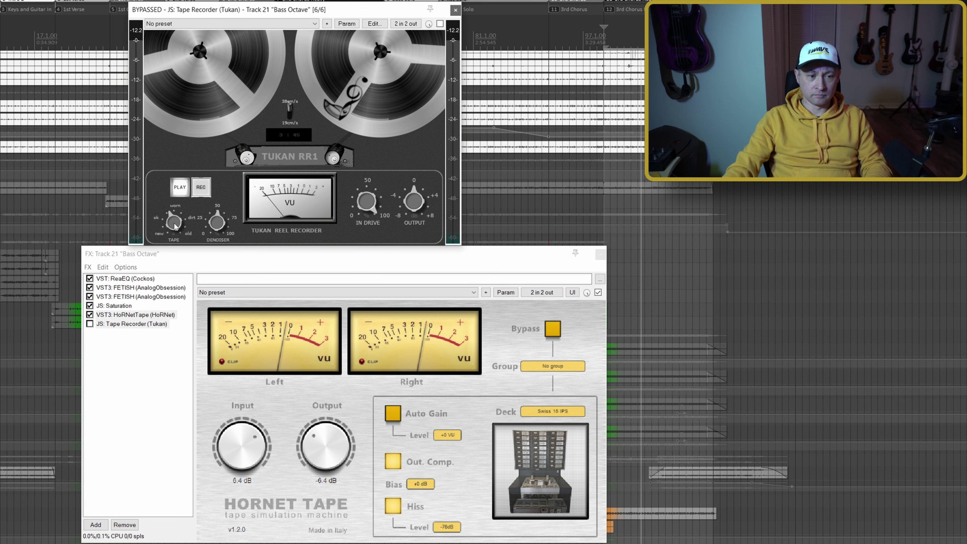
{"action": "left_click", "coordinate": [234, 261]}
{"action": "key", "text": "ctrl+b"}
{"action": "left_click", "coordinate": [185, 234]}
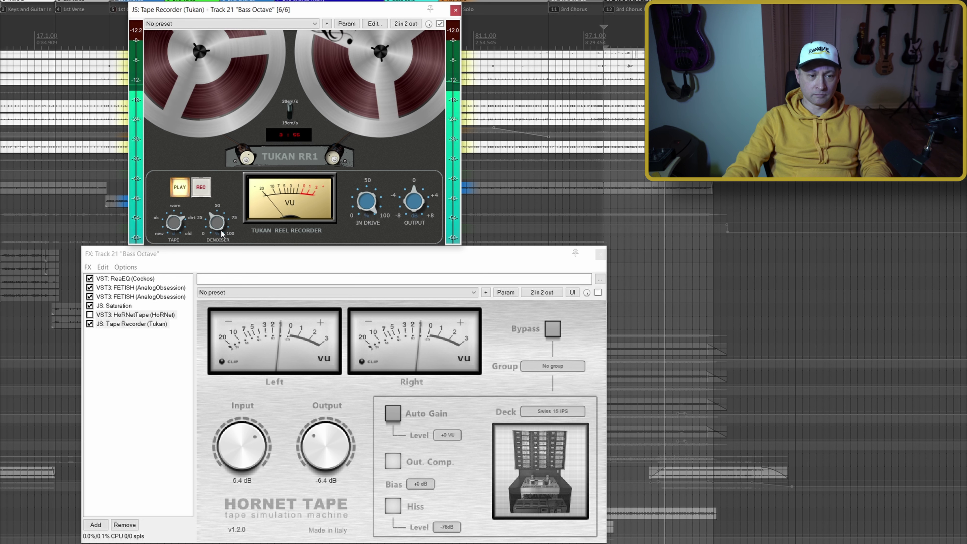
{"action": "left_click", "coordinate": [266, 274]}
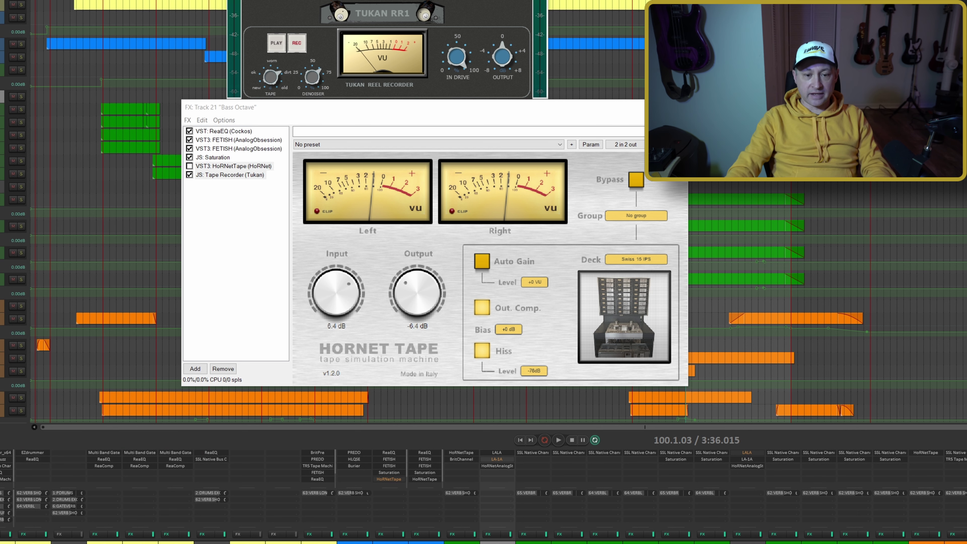
{"action": "left_click", "coordinate": [682, 107]}
{"action": "key", "text": "Escape"}
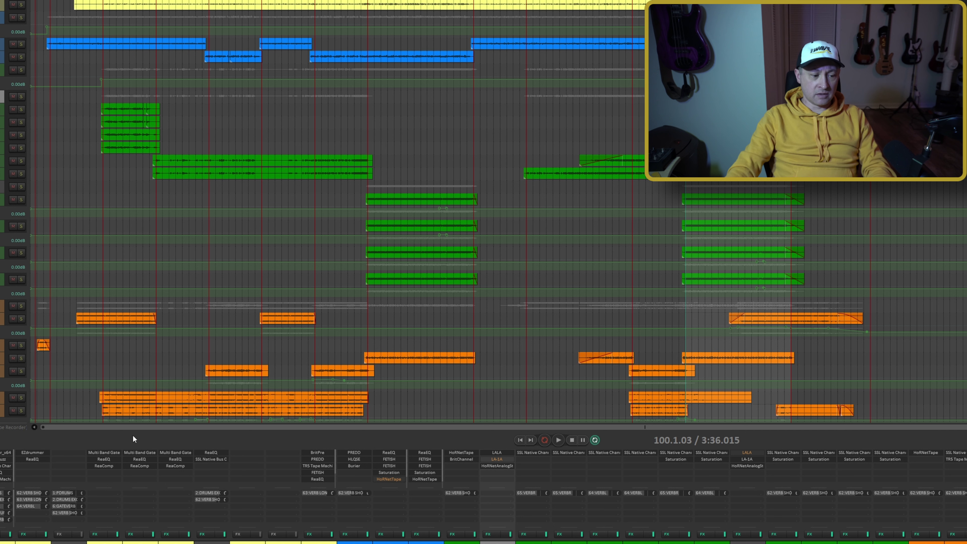
- Open the master track's effects chain at GW MixCentric and add the Tukan PreAmp to the chain
{"action": "key", "text": "shift+f"}
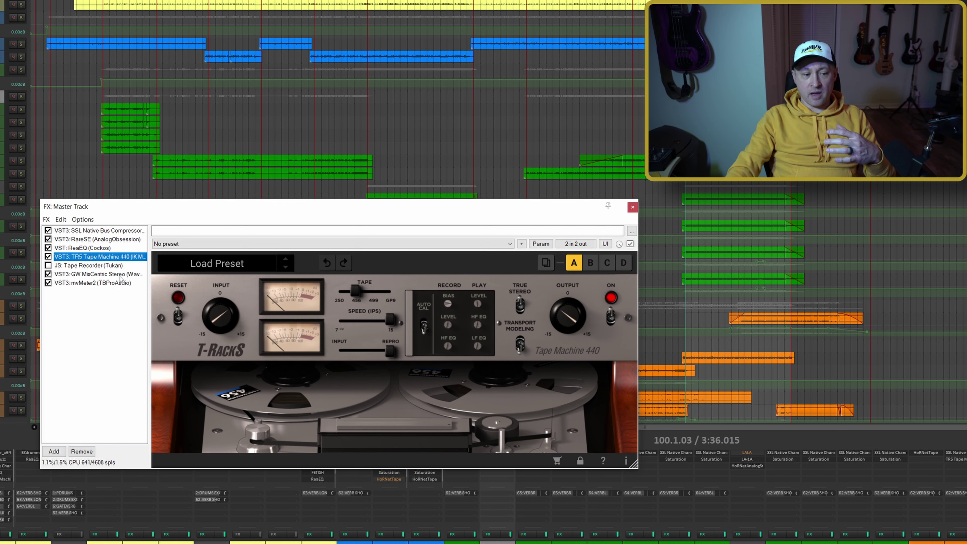
{"action": "left_click", "coordinate": [120, 276]}
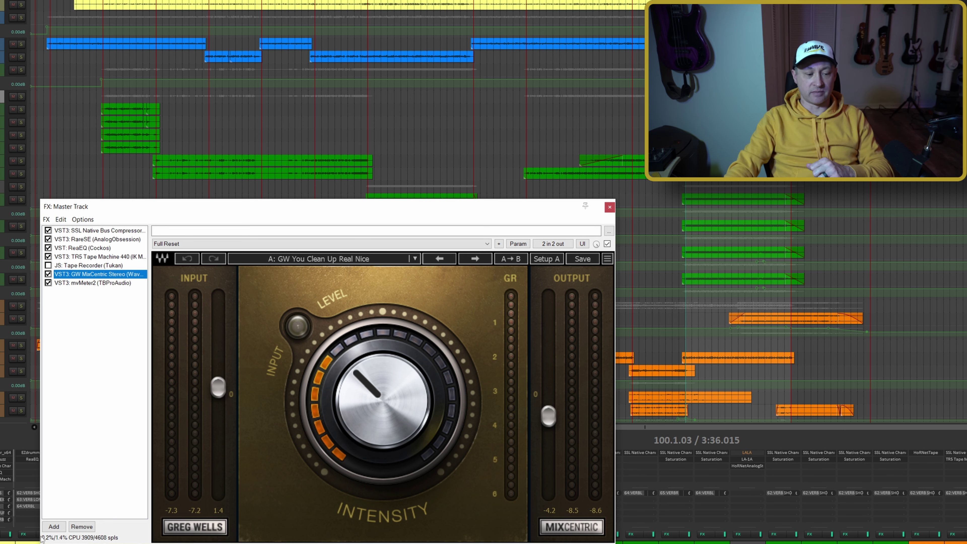
{"action": "left_click", "coordinate": [53, 527]}
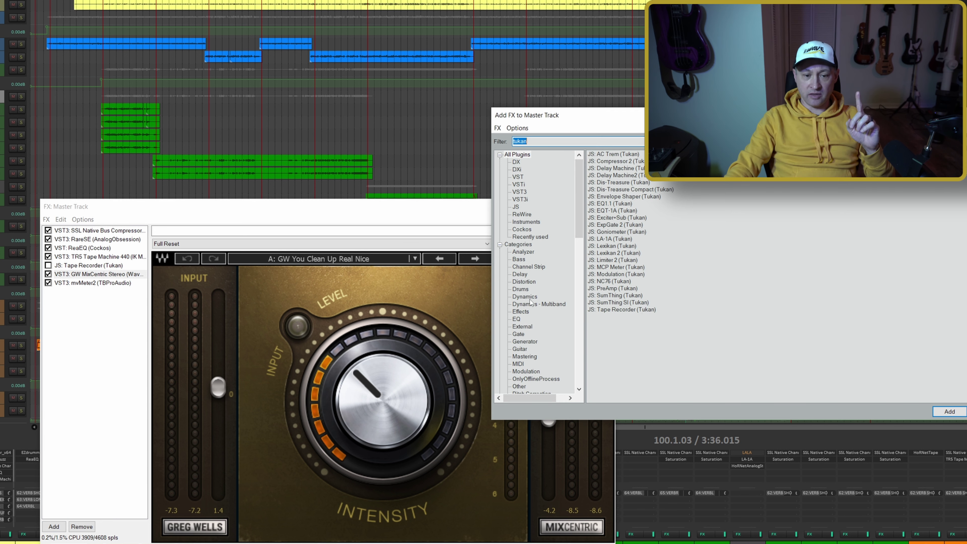
{"action": "double_click", "coordinate": [617, 288]}
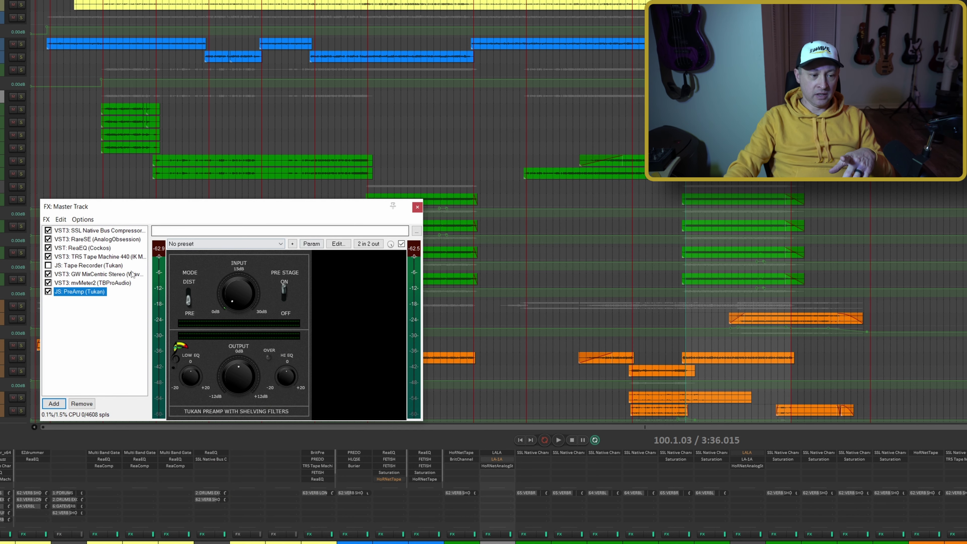
- Float PreAmp above the chain window, place it bypassed directly after GW MixCentric, and select both plug-ins
{"action": "double_click", "coordinate": [88, 292]}
{"action": "left_click_drag", "start_coordinate": [221, 207], "coordinate": [314, 8]}
{"action": "left_click", "coordinate": [86, 293]}
{"action": "mouse_move", "coordinate": [86, 293]}
{"action": "left_mouse_down"}
{"action": "mouse_move", "coordinate": [89, 286]}
{"action": "mouse_move", "coordinate": [75, 290]}
{"action": "left_mouse_up"}
{"action": "left_click", "coordinate": [48, 283]}
{"action": "left_click", "coordinate": [72, 274]}
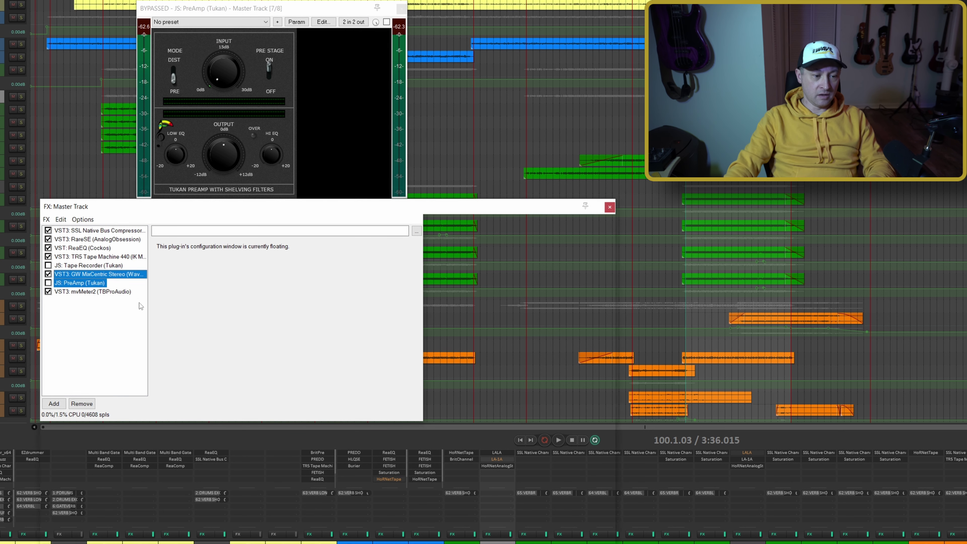
{"action": "left_click_drag", "start_coordinate": [282, 13], "coordinate": [393, 14]}
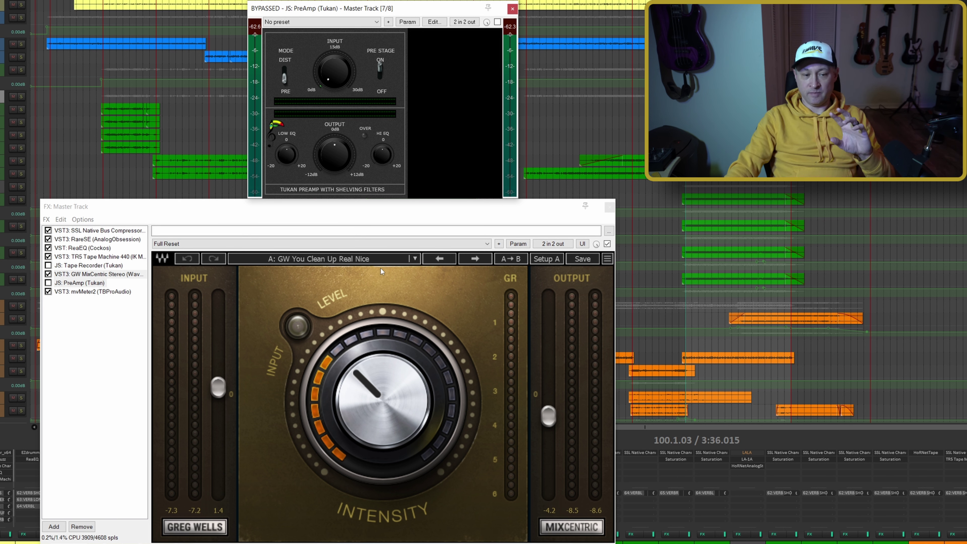
- During playback, swap GW MixCentric for PreAmp on the master, raising PreAmp's Input and lowering its Output
{"action": "left_click", "coordinate": [397, 209]}
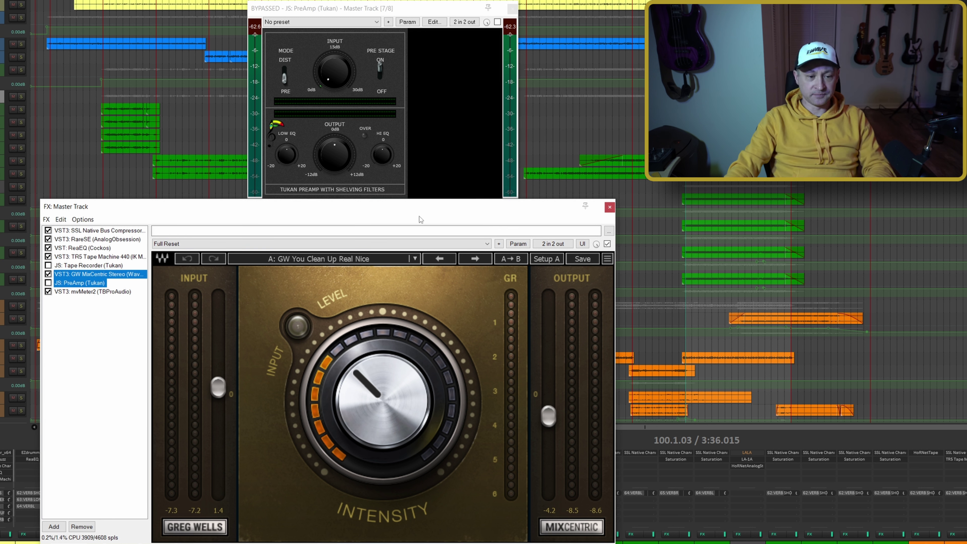
{"action": "key", "text": "space"}
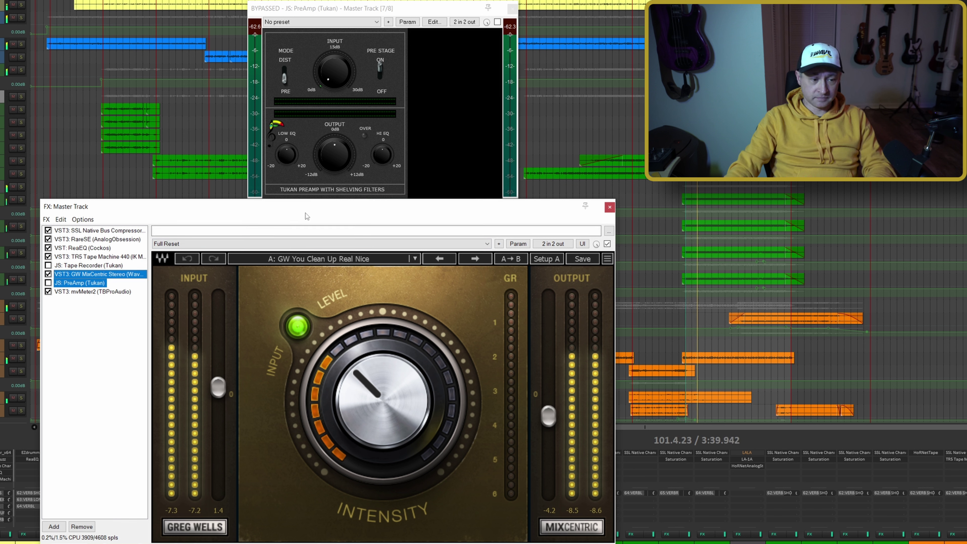
{"action": "key", "text": "ctrl+b"}
{"action": "left_click_drag", "start_coordinate": [335, 73], "coordinate": [331, 71]}
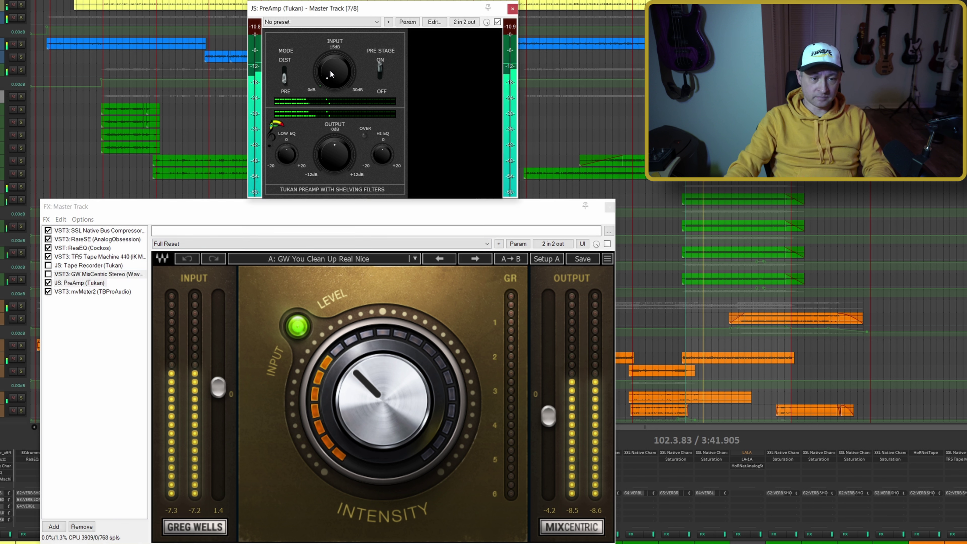
{"action": "left_click_drag", "start_coordinate": [331, 149], "coordinate": [331, 154]}
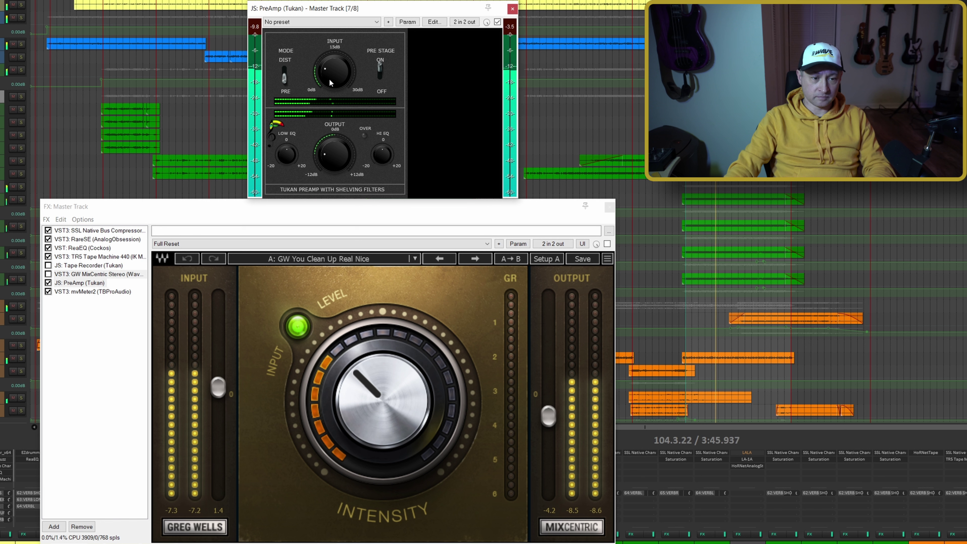
- Adjust PreAmp's Hi and Low EQ, switch its mode to DIST, and lower the Output further
{"action": "left_click", "coordinate": [384, 153]}
{"action": "left_click_drag", "start_coordinate": [384, 153], "coordinate": [384, 149]}
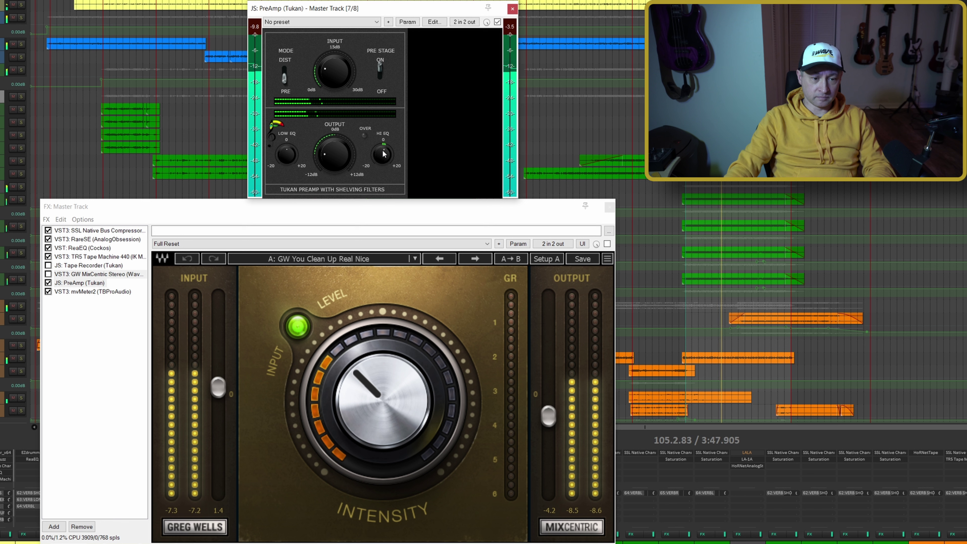
{"action": "left_click", "coordinate": [291, 152]}
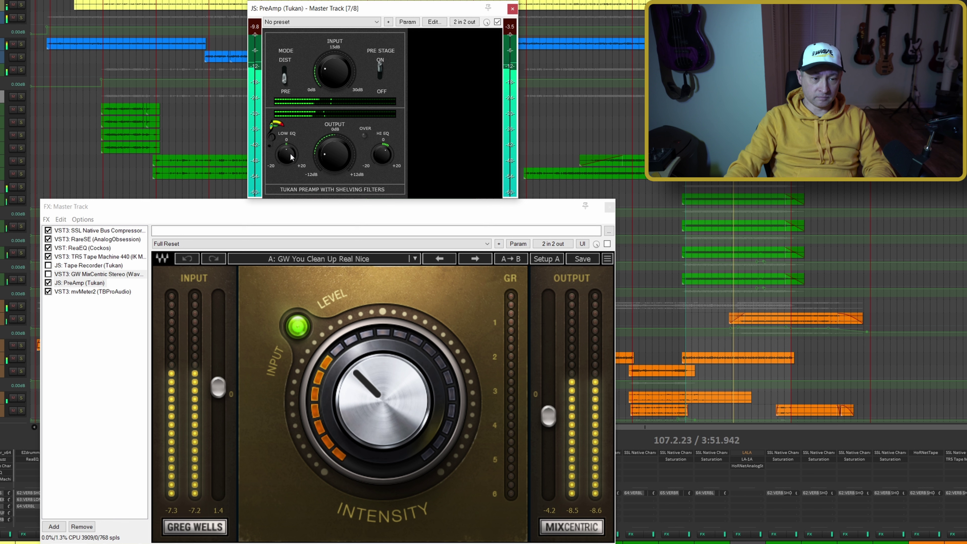
{"action": "left_click", "coordinate": [285, 81]}
{"action": "left_click_drag", "start_coordinate": [340, 161], "coordinate": [339, 167]}
- Compare GW MixCentric and PreAmp on the master by repeatedly swapping their bypass states, fine-tuning PreAmp's Output in between
{"action": "left_click", "coordinate": [338, 205]}
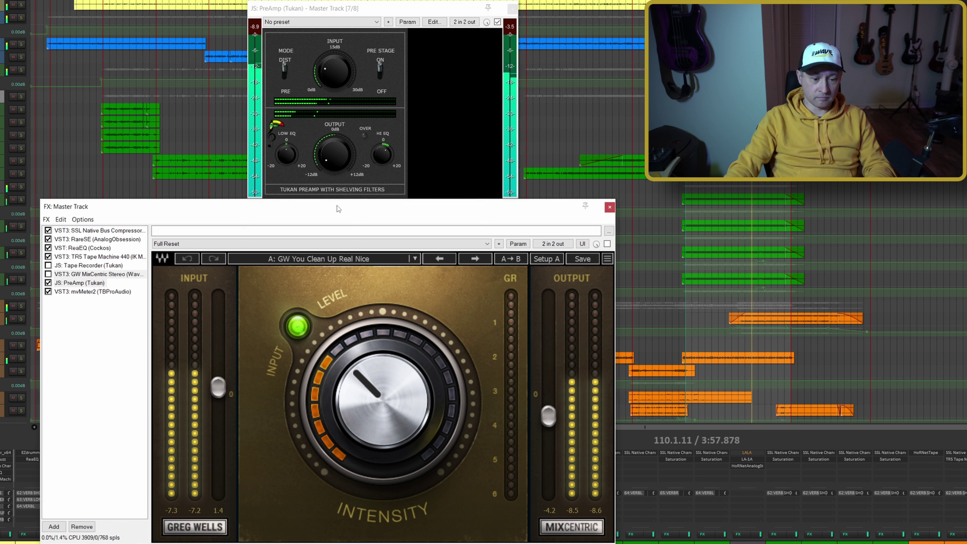
{"action": "key", "text": "ctrl+b"}
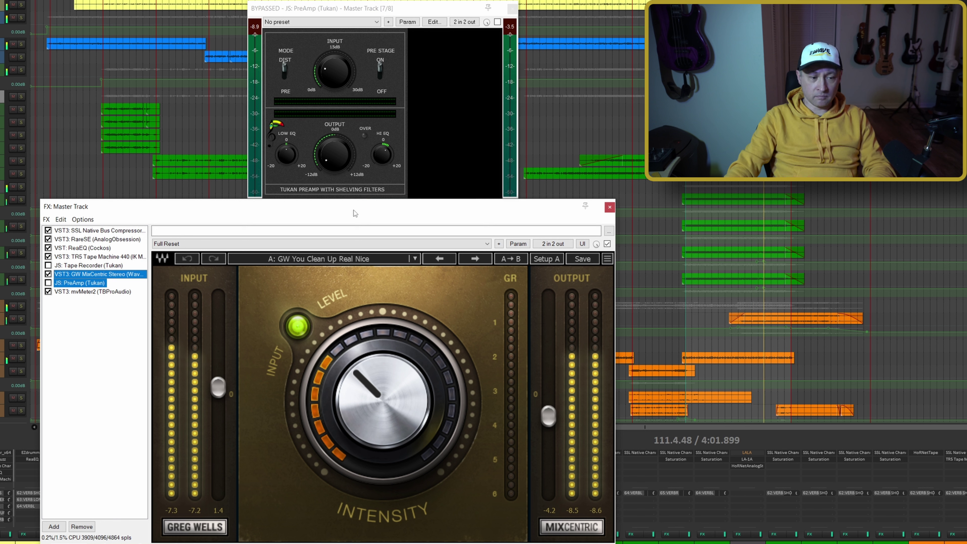
{"action": "key", "text": "ctrl+b"}
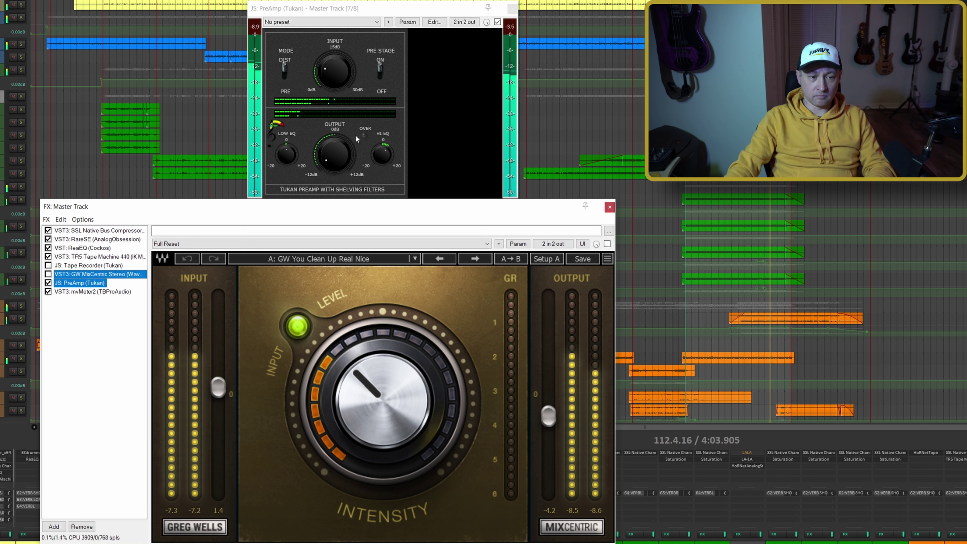
{"action": "left_click", "coordinate": [336, 167]}
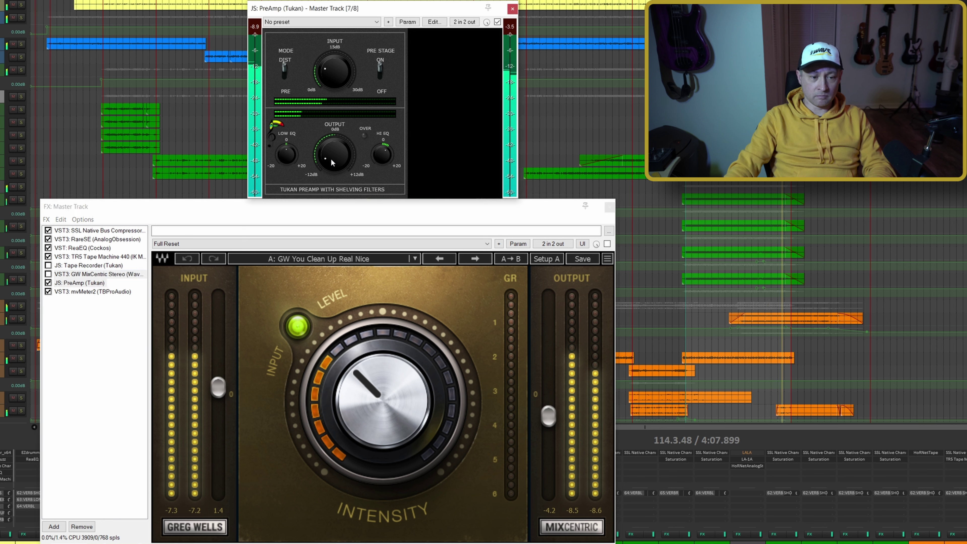
{"action": "left_click", "coordinate": [358, 208]}
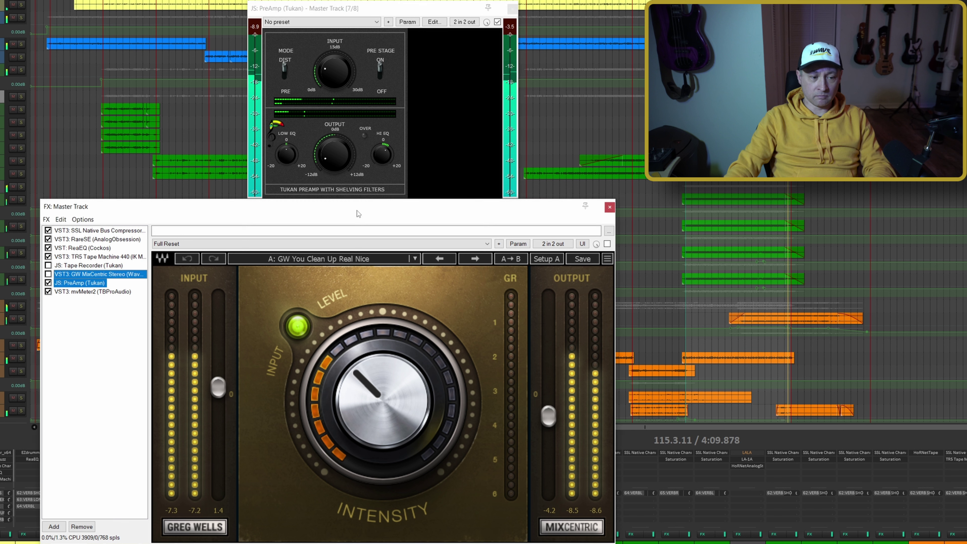
{"action": "key", "text": "ctrl+b"}
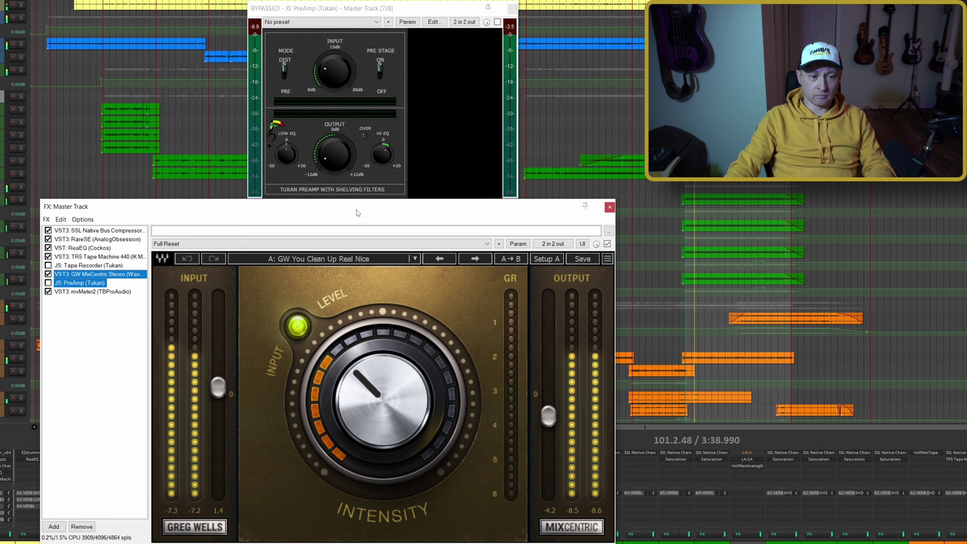
{"action": "key", "text": "ctrl+b"}
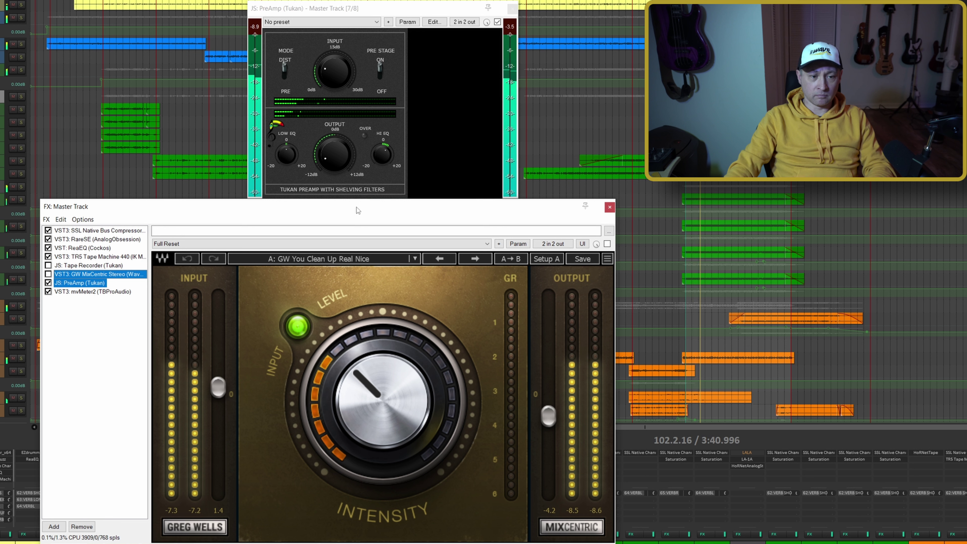
- Fine-tune PreAmp's Low EQ, switch the master back to GW MixCentric with PreAmp bypassed, and stop playback
{"action": "left_click", "coordinate": [290, 158]}
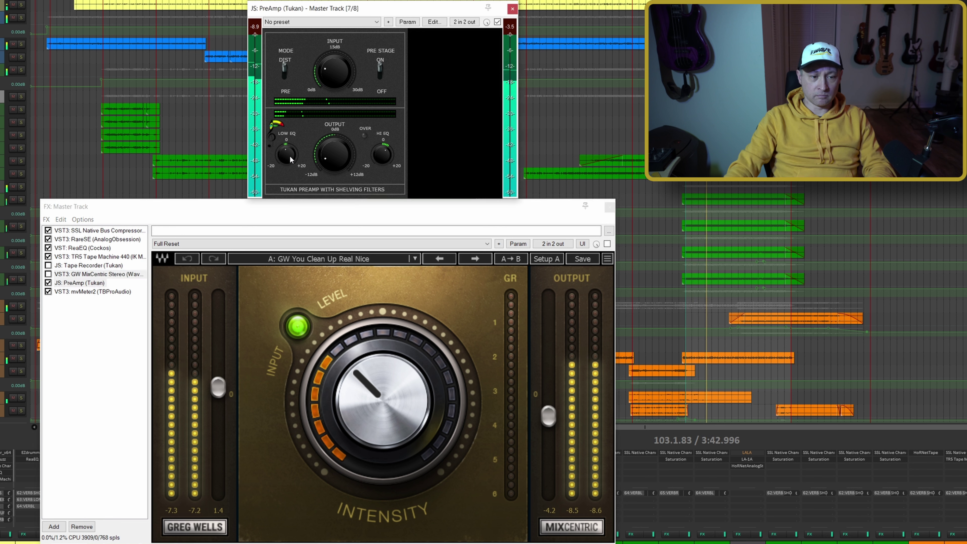
{"action": "left_click", "coordinate": [323, 208]}
{"action": "key", "text": "ctrl+b"}
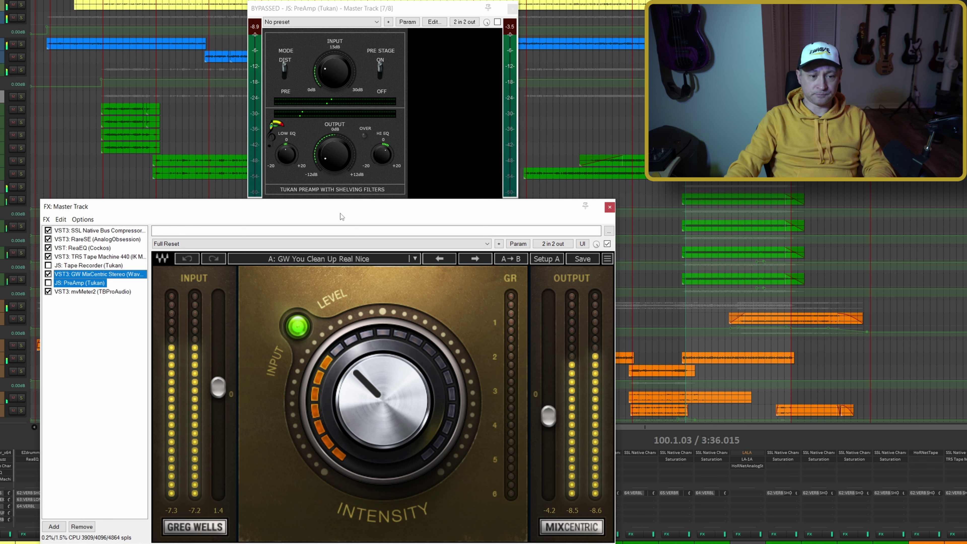
{"action": "key", "text": "space"}
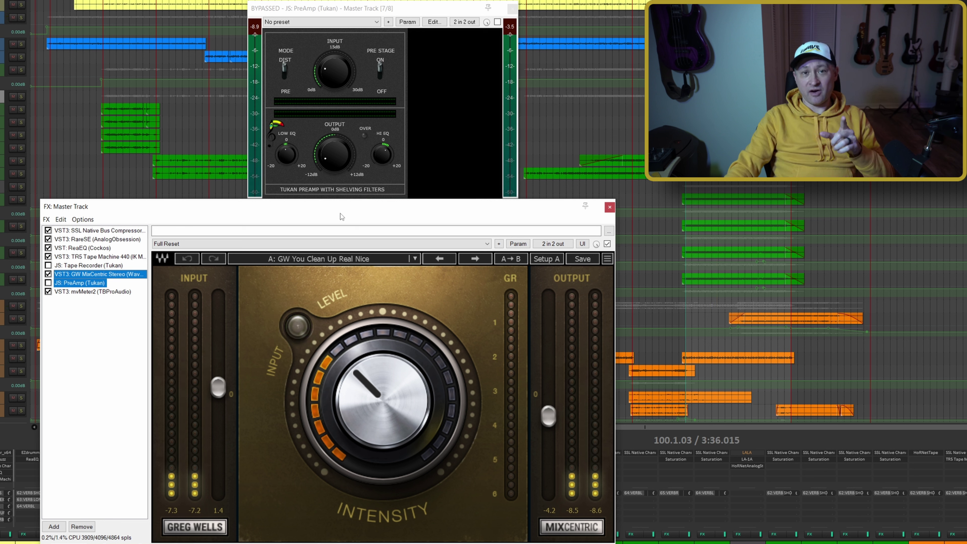